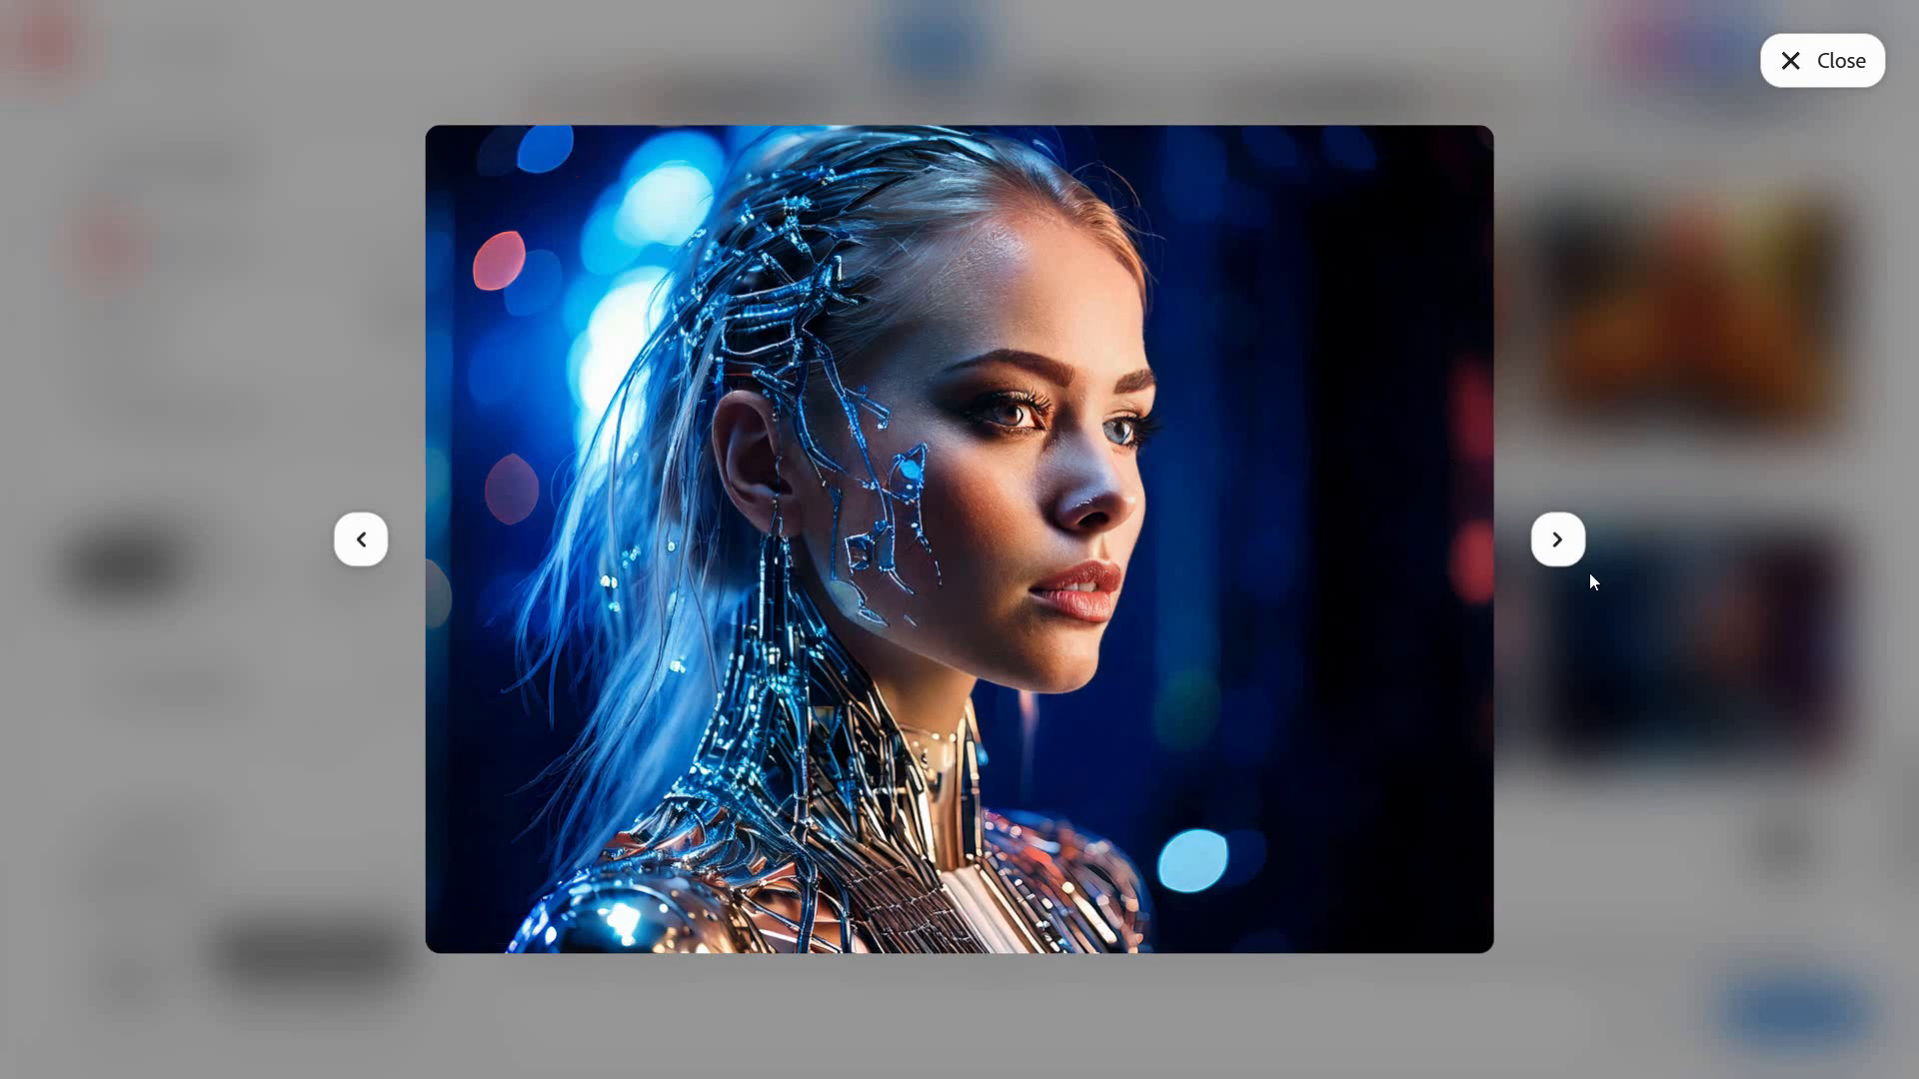
# Browse forward and back through the enlarged images of the futuristic cybernetic women
pyautogui.click(1569, 548)
pyautogui.click(1570, 553)
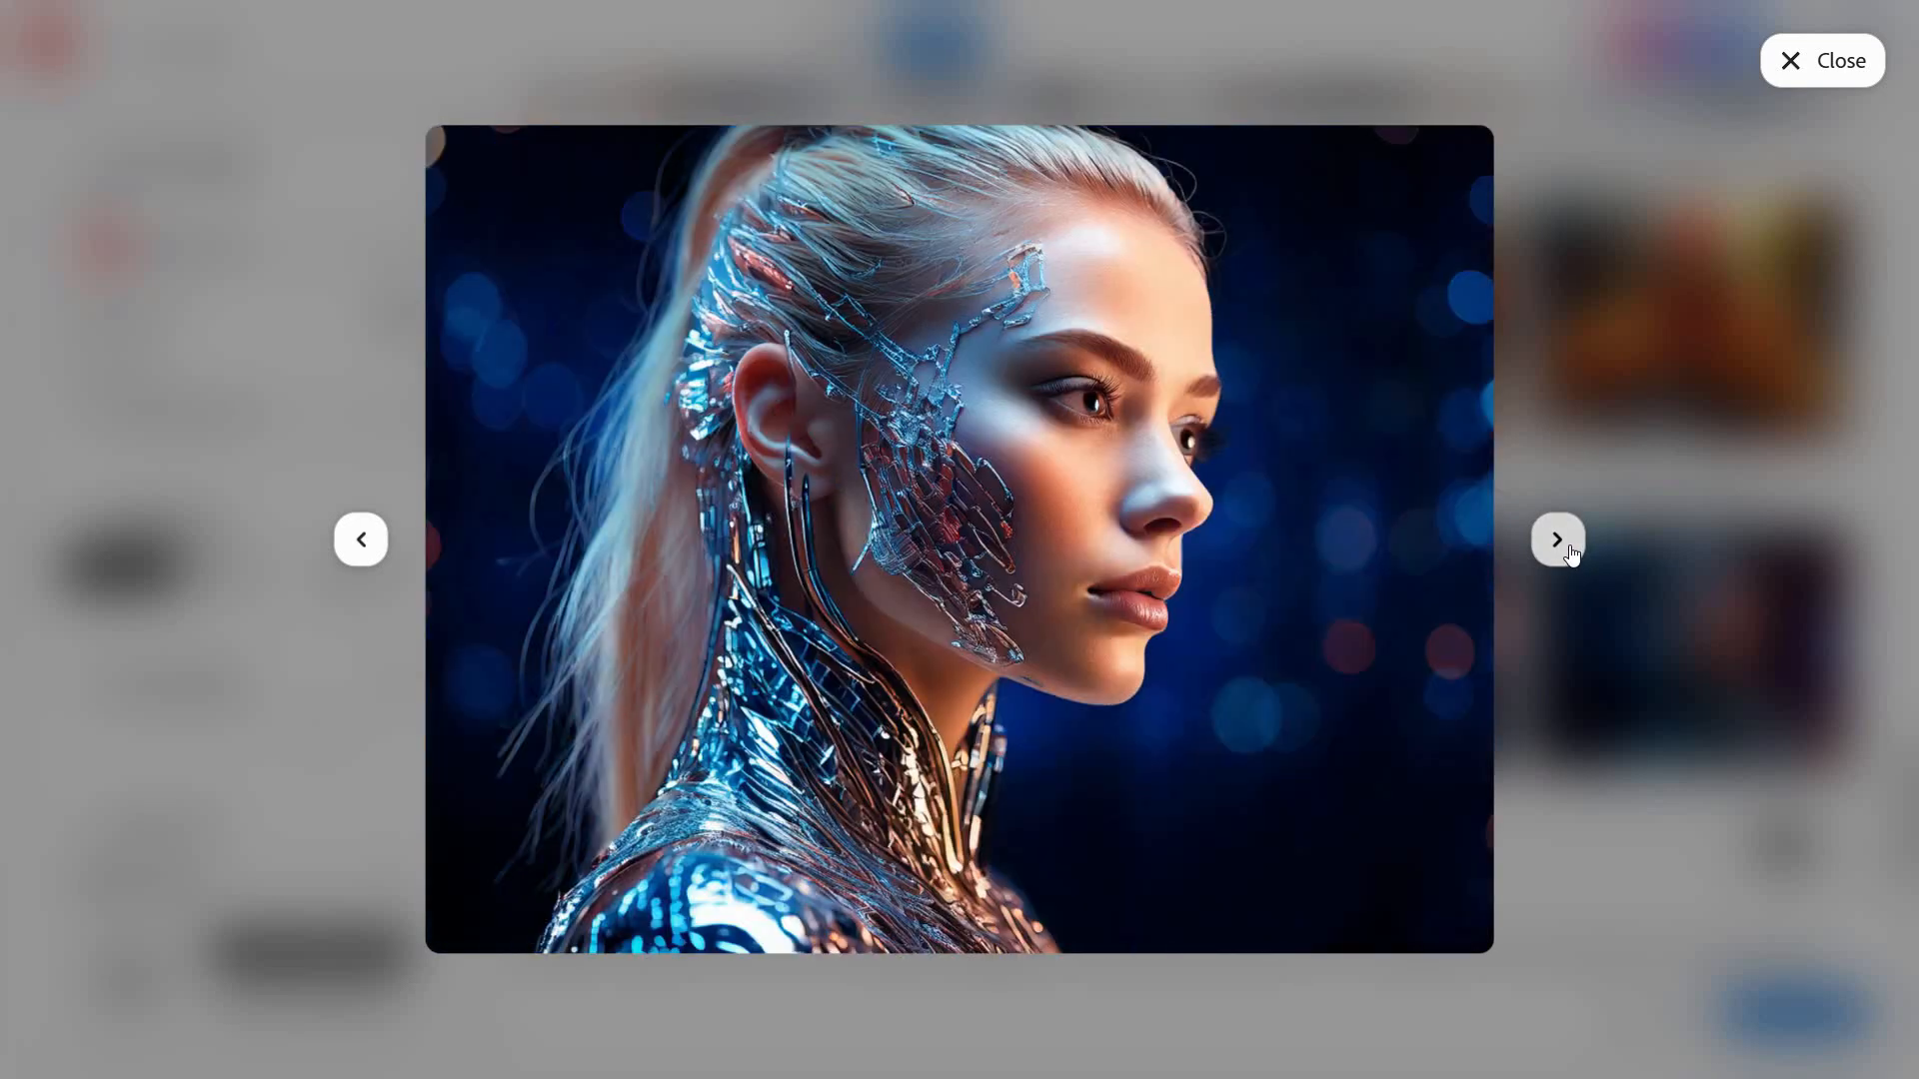
pyautogui.click(1570, 550)
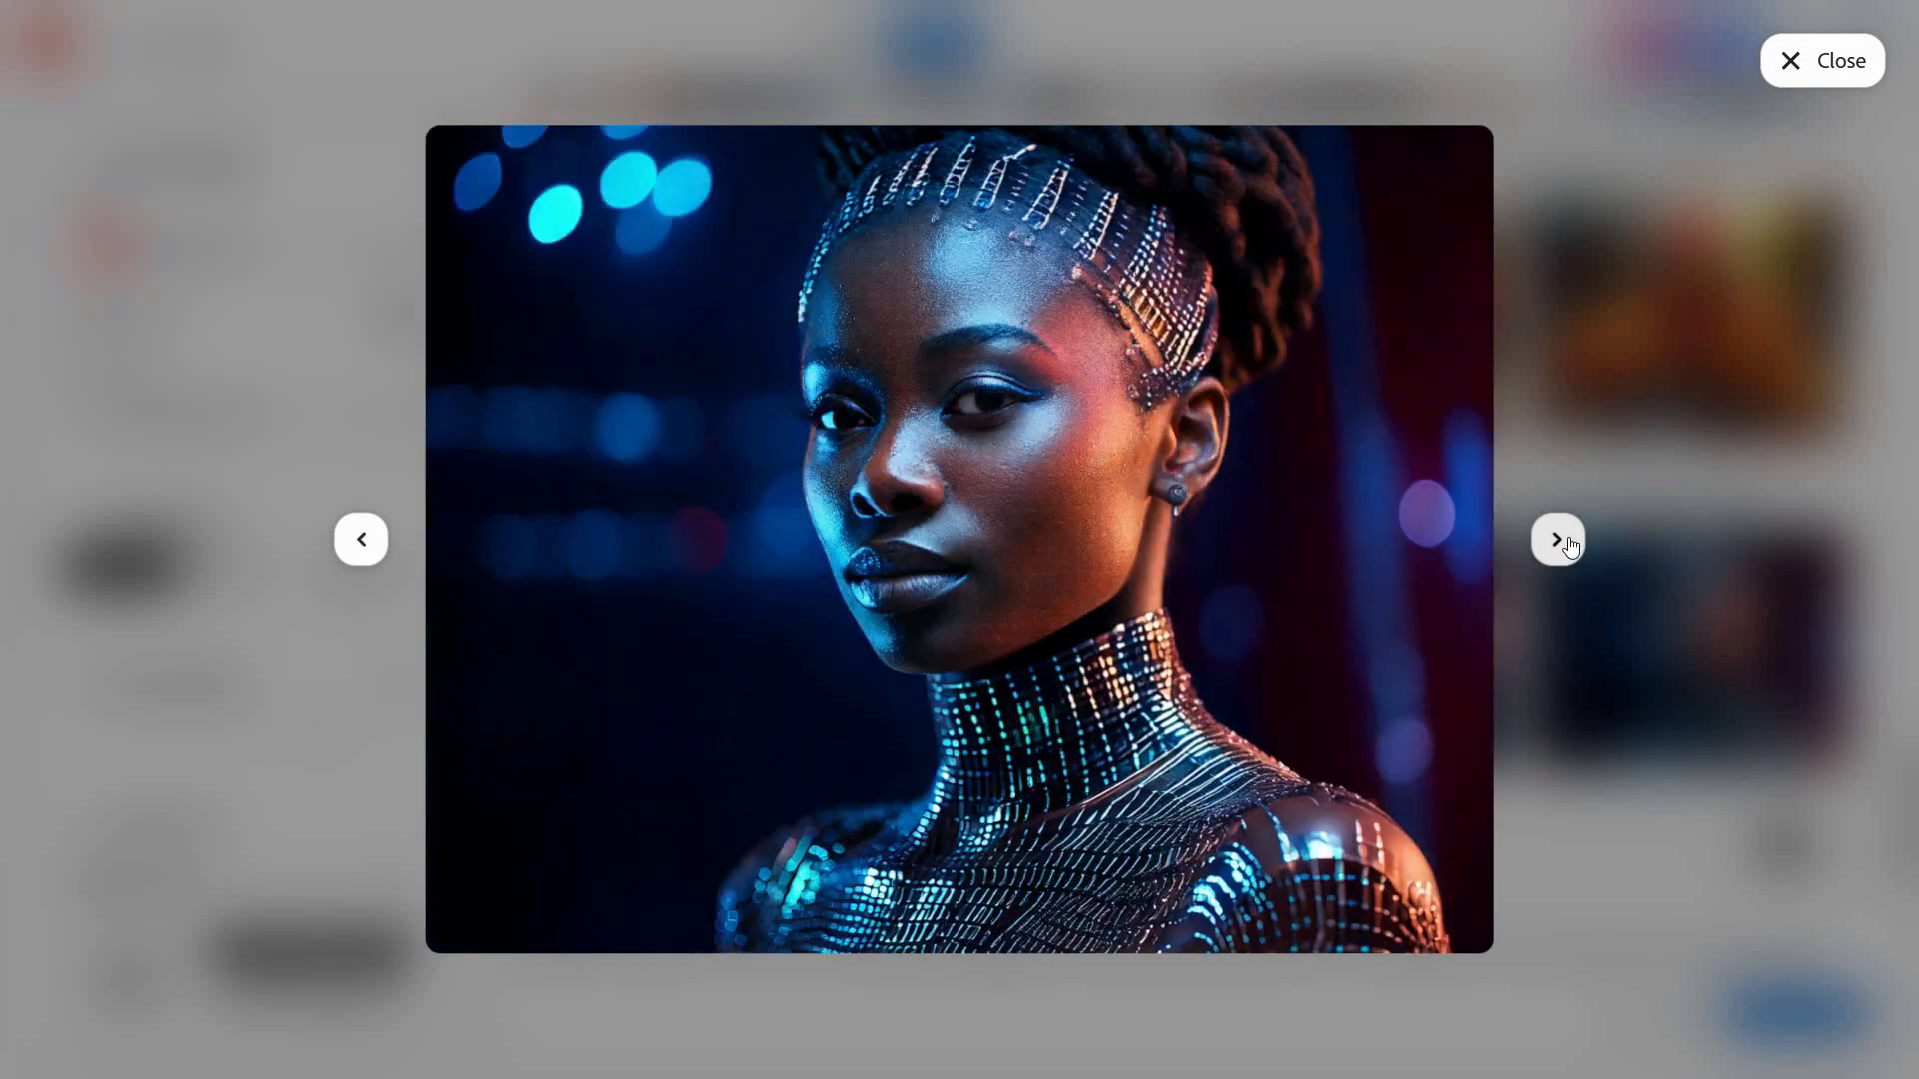
pyautogui.moveTo(958, 248)
pyautogui.click(358, 558)
pyautogui.click(371, 555)
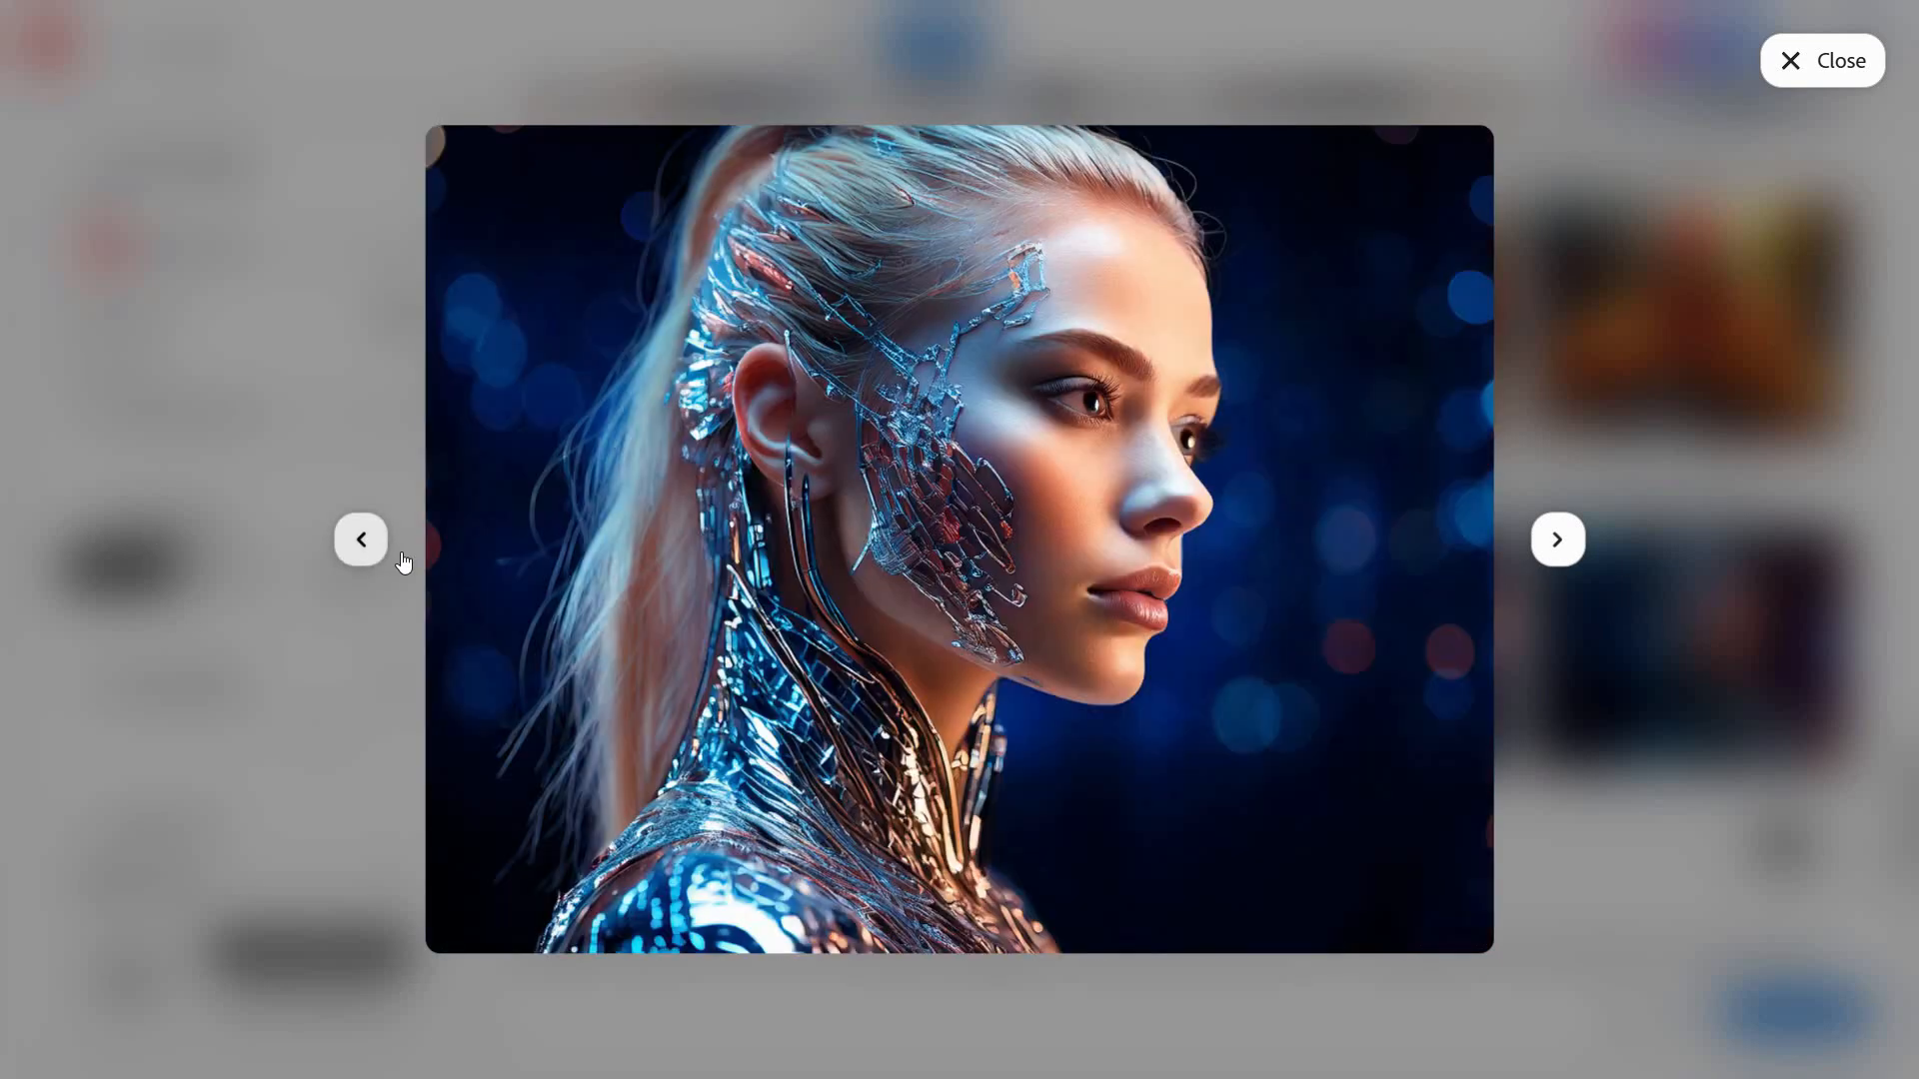
pyautogui.moveTo(1277, 314)
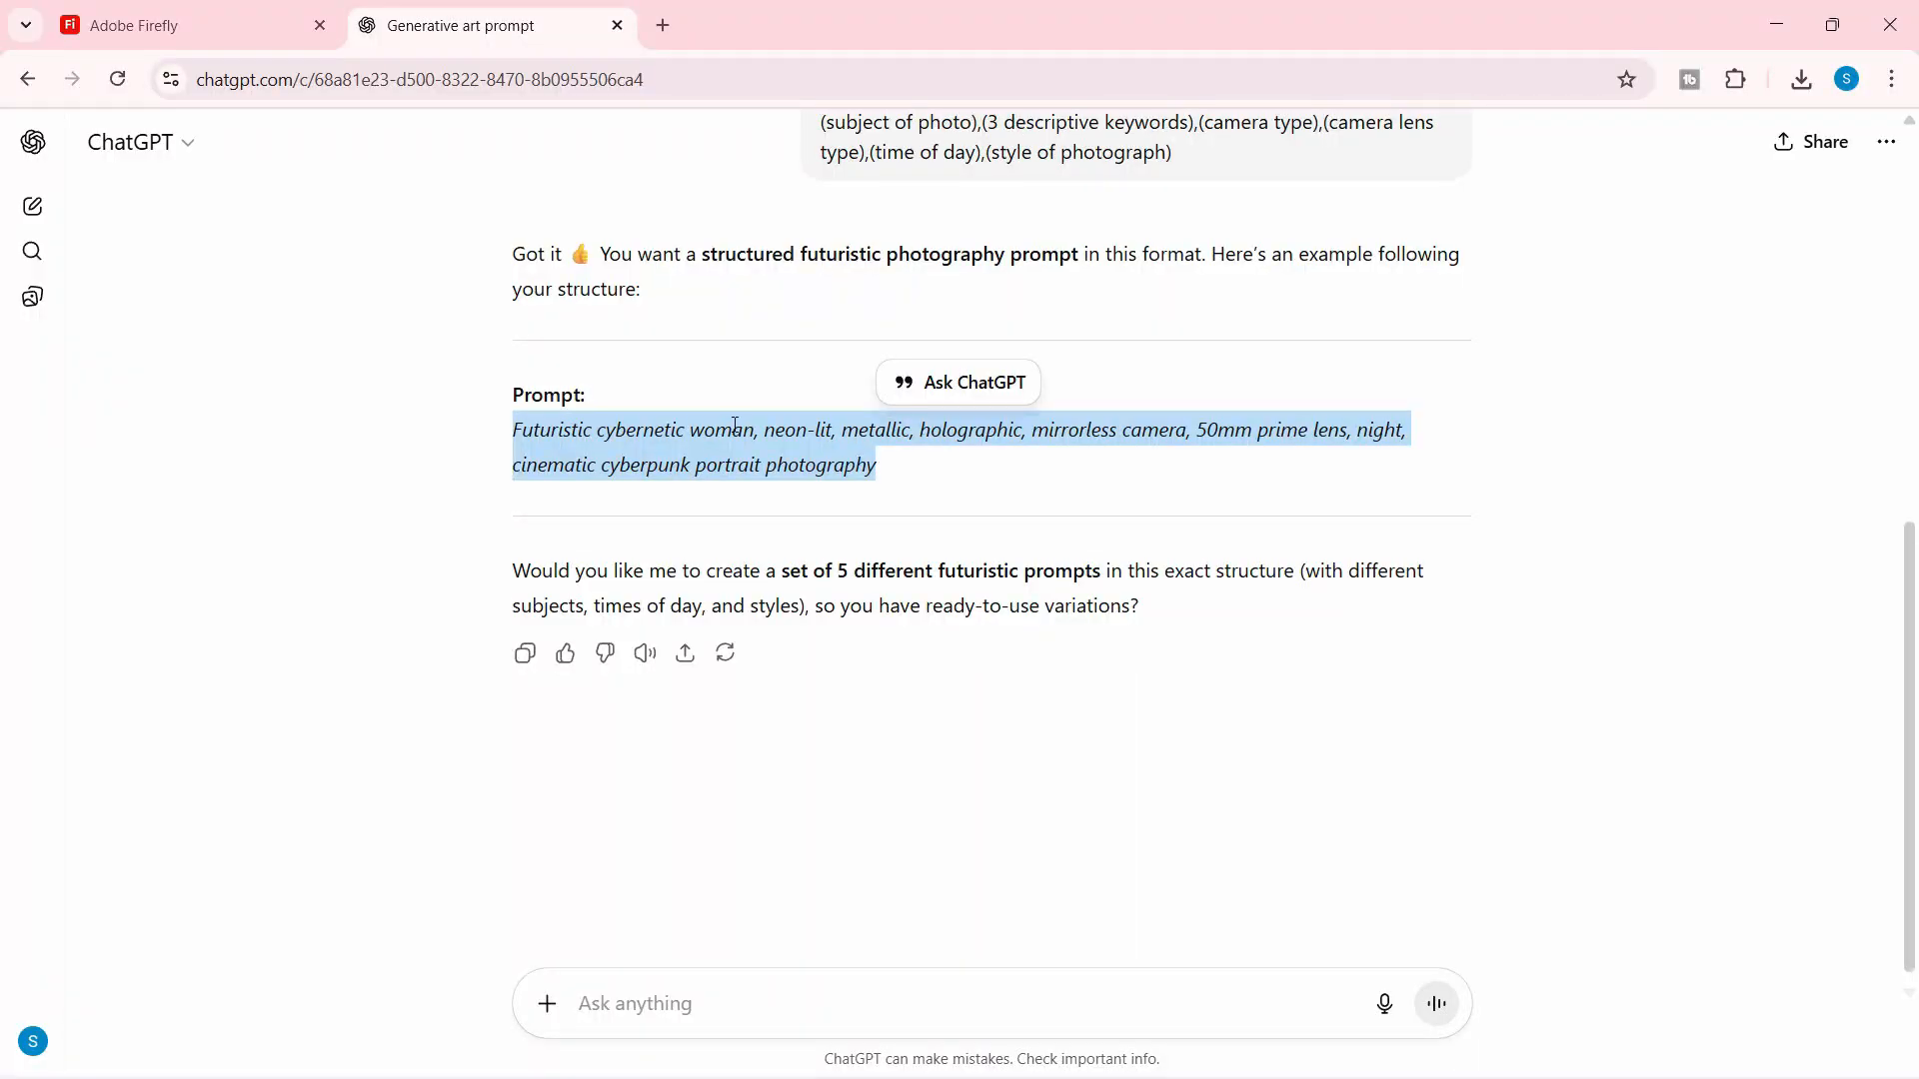
# Review the bracketed photography prompt structure and example prompt in ChatGPT, and the matching cybernetic woman images in Adobe Firefly
pyautogui.scroll(4, 862, 512)
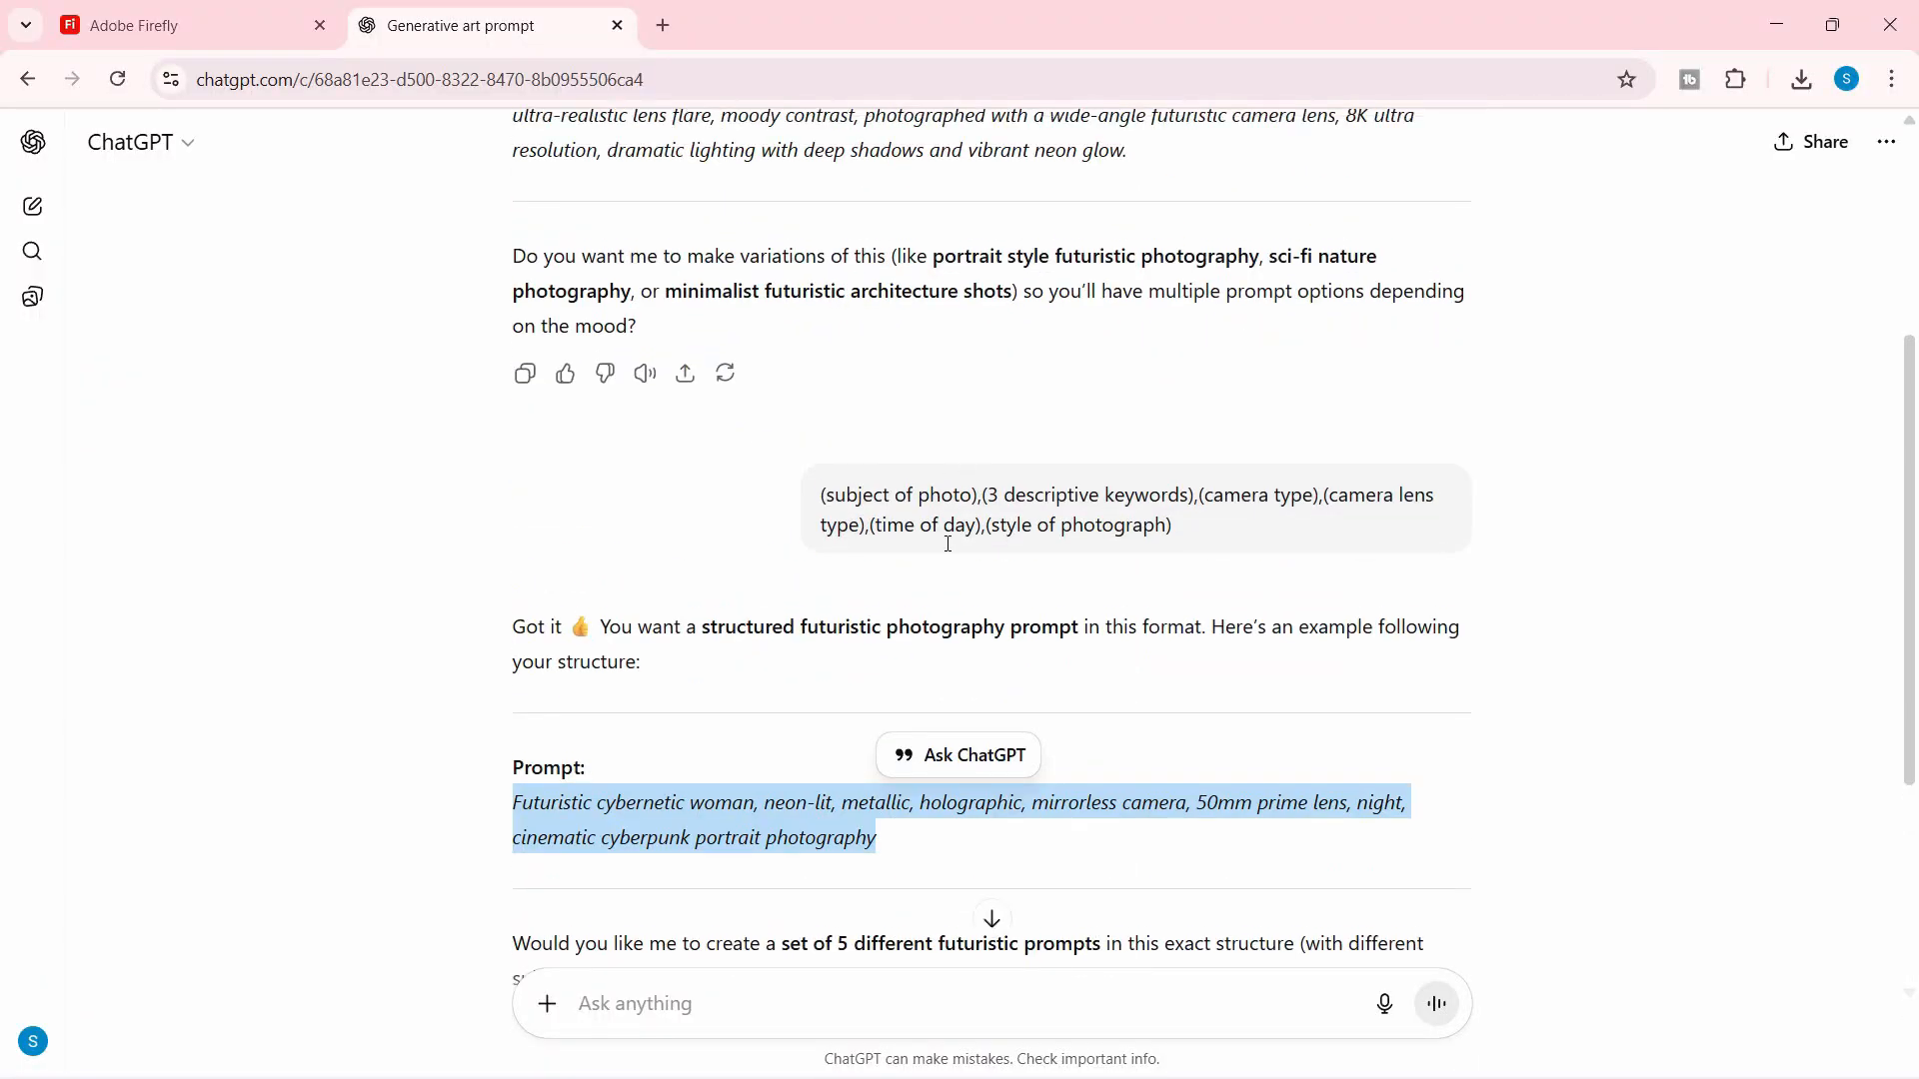
pyautogui.scroll(-1, 862, 512)
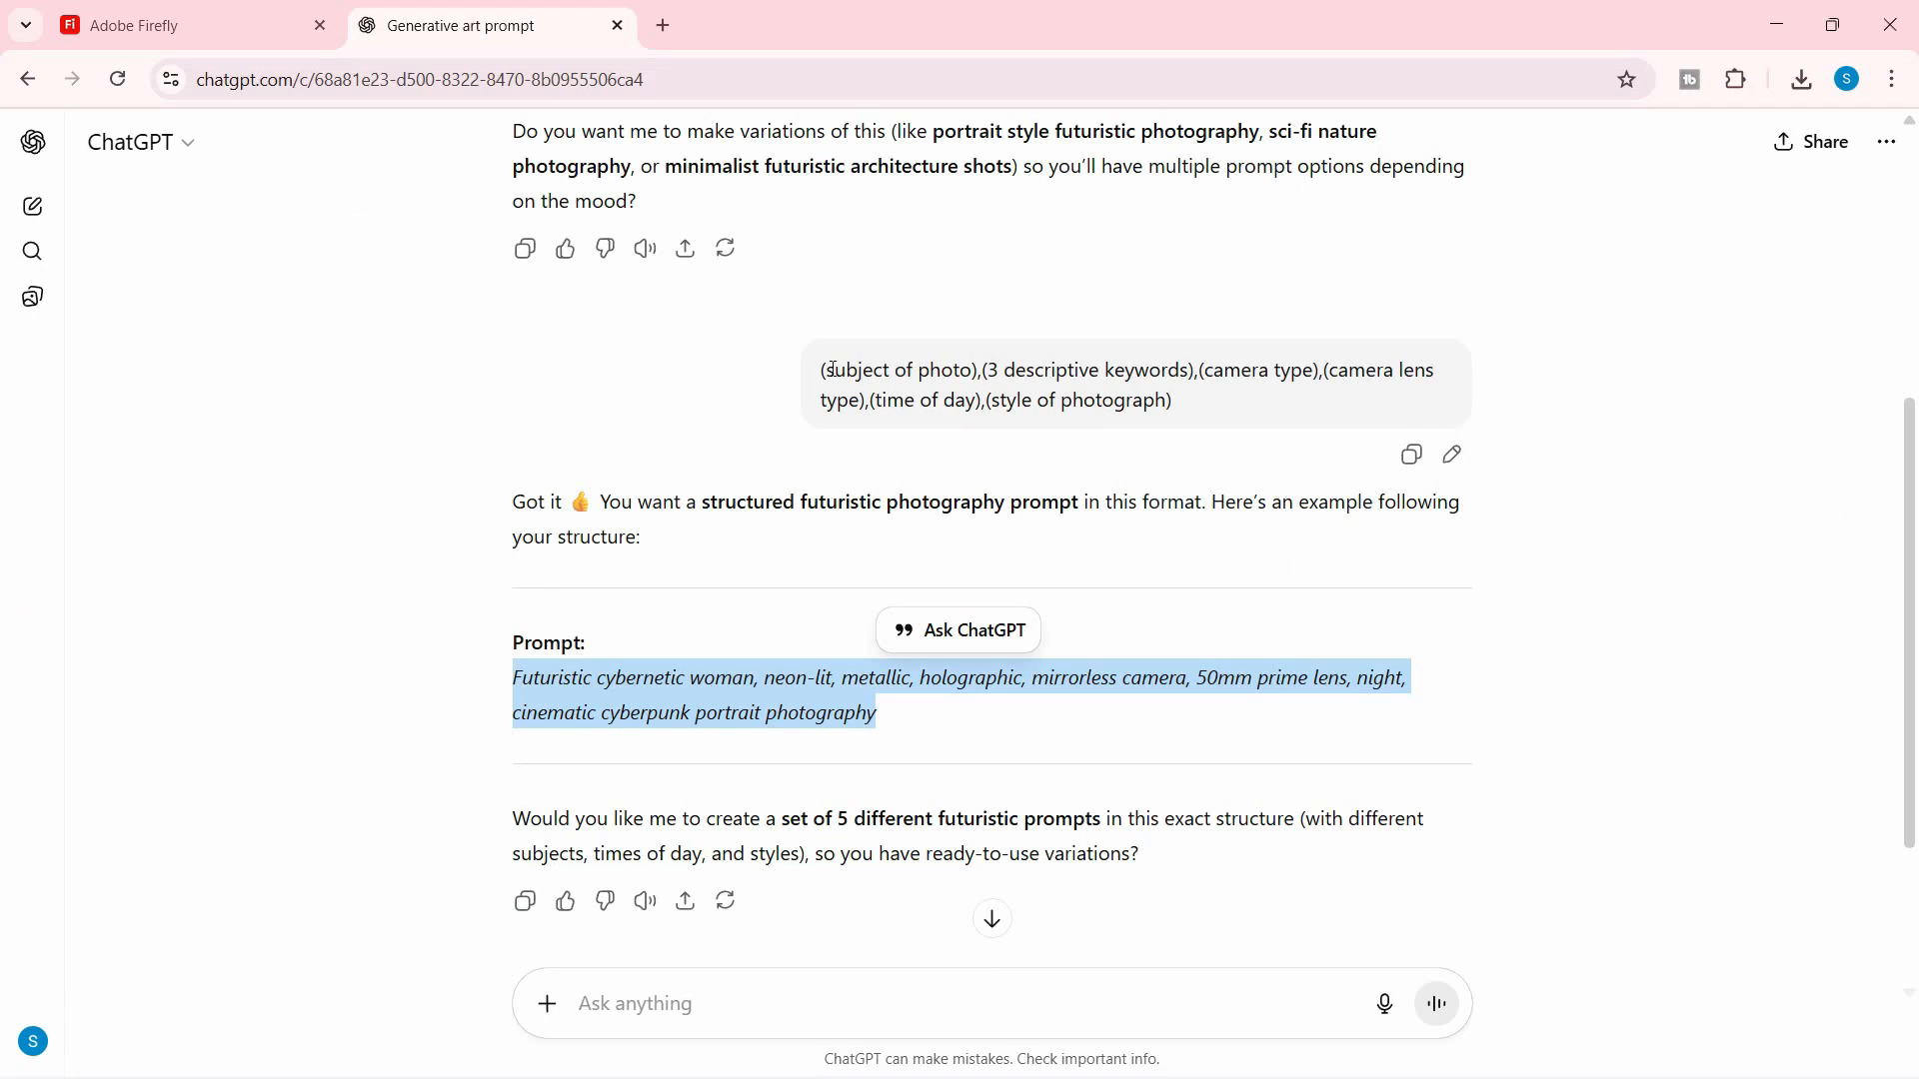
pyautogui.click(200, 25)
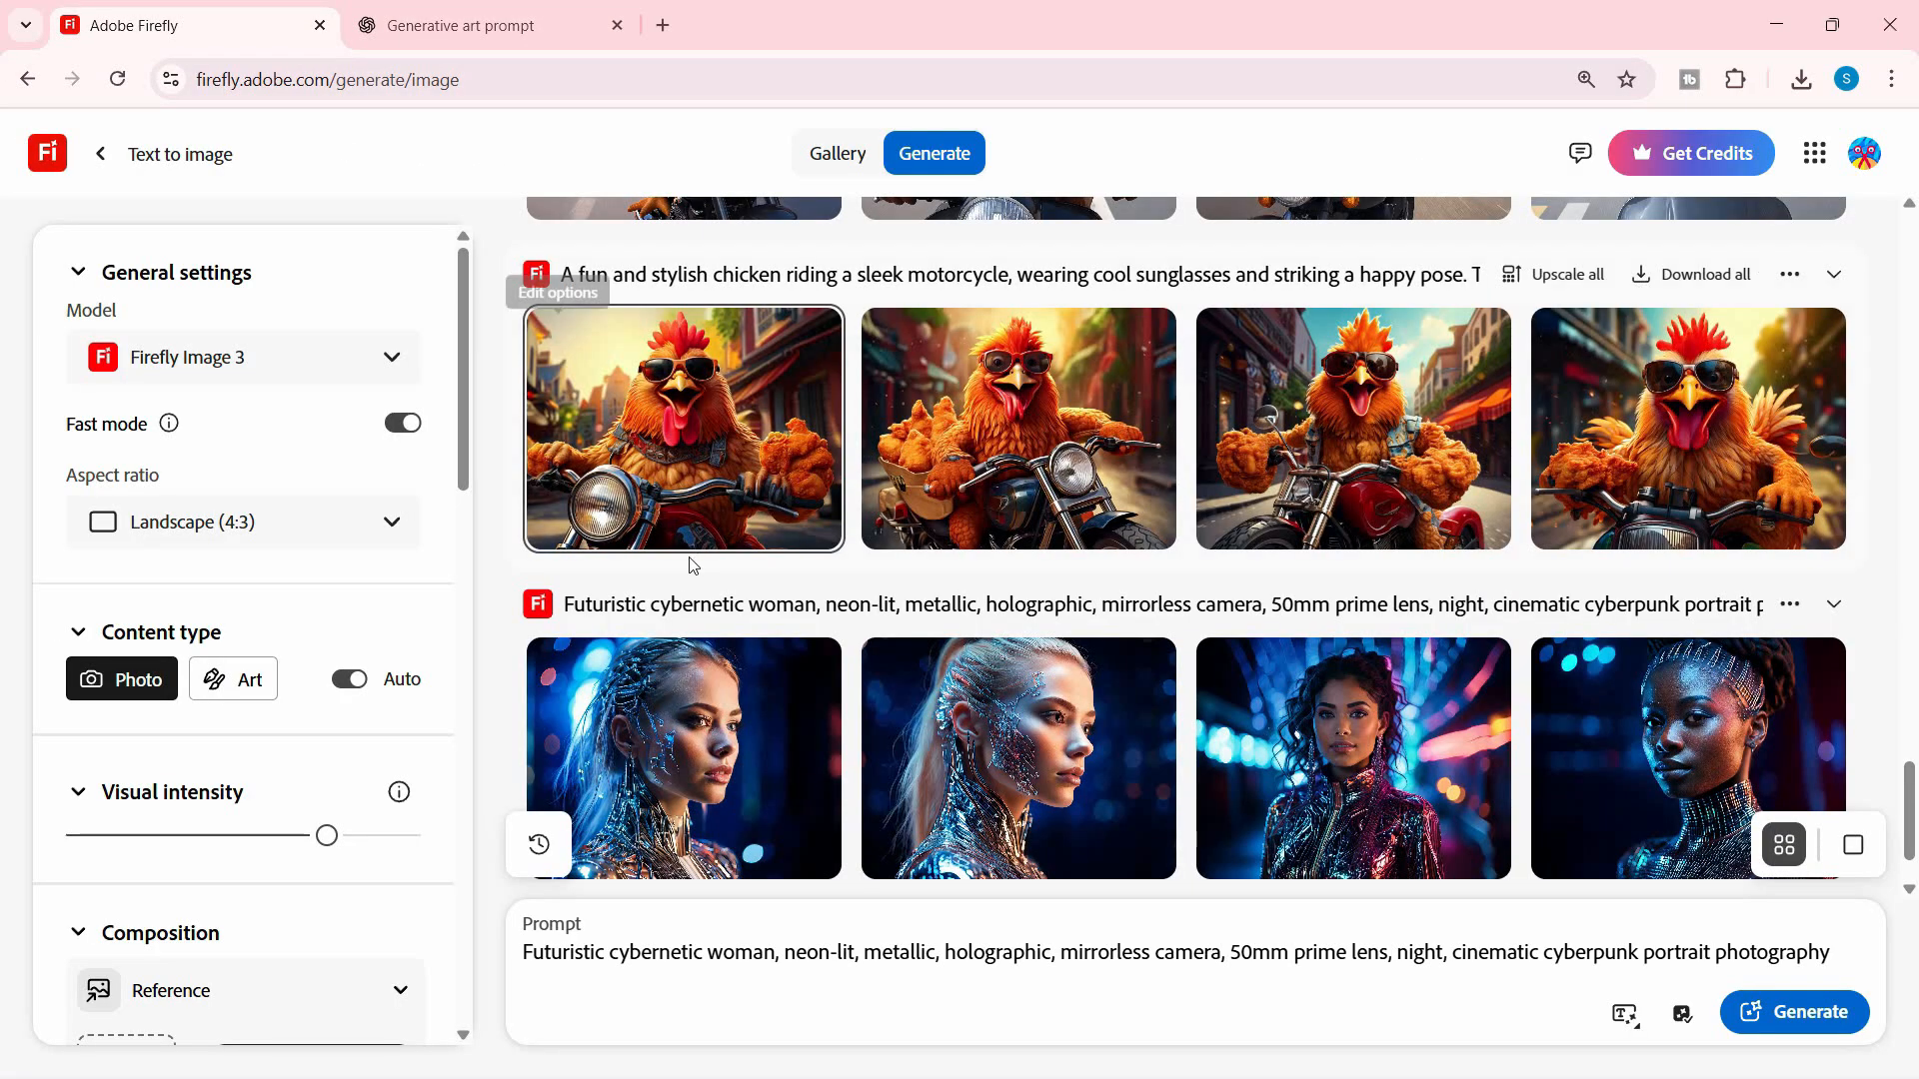
pyautogui.click(688, 747)
# Switch to ChatGPT and send the request "give me 5 prompts of a cat image using AFF1"
pyautogui.hotkey('ctrl', 'Tab')
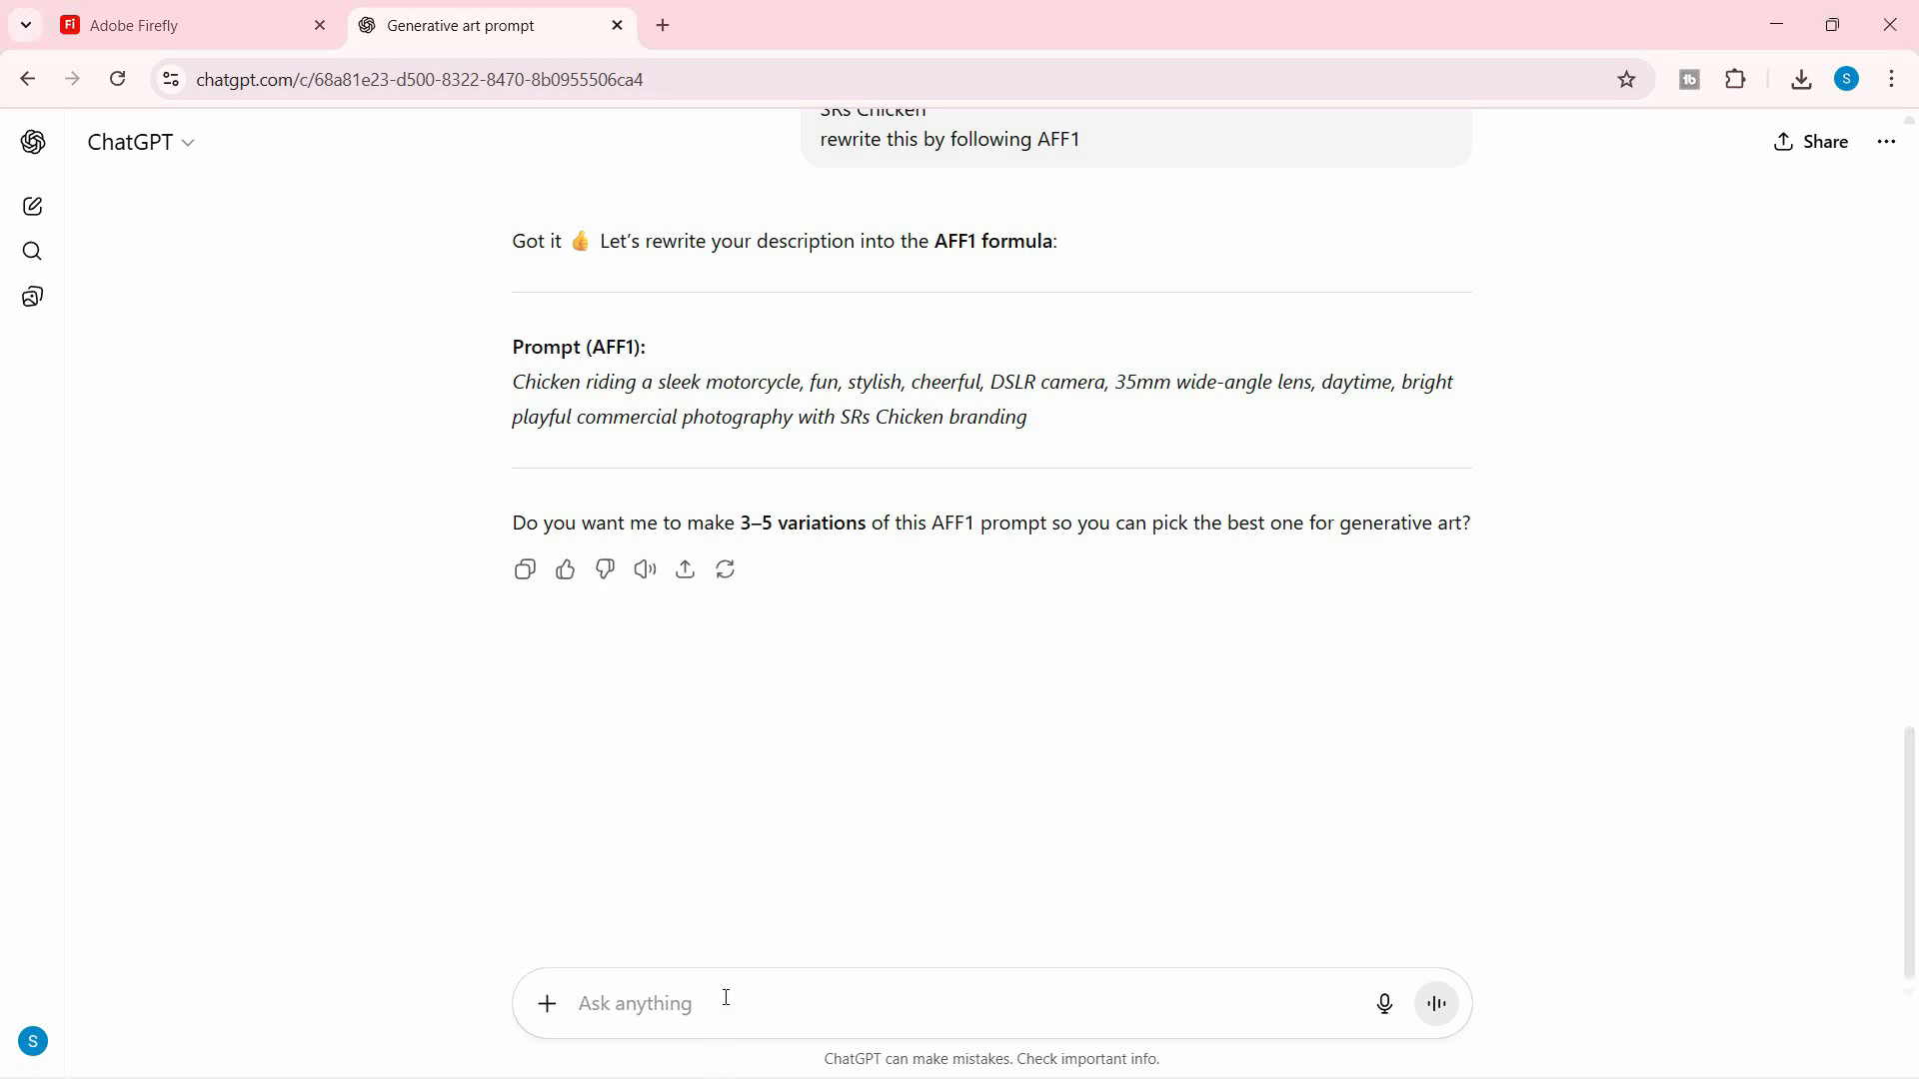
pyautogui.write('give me')
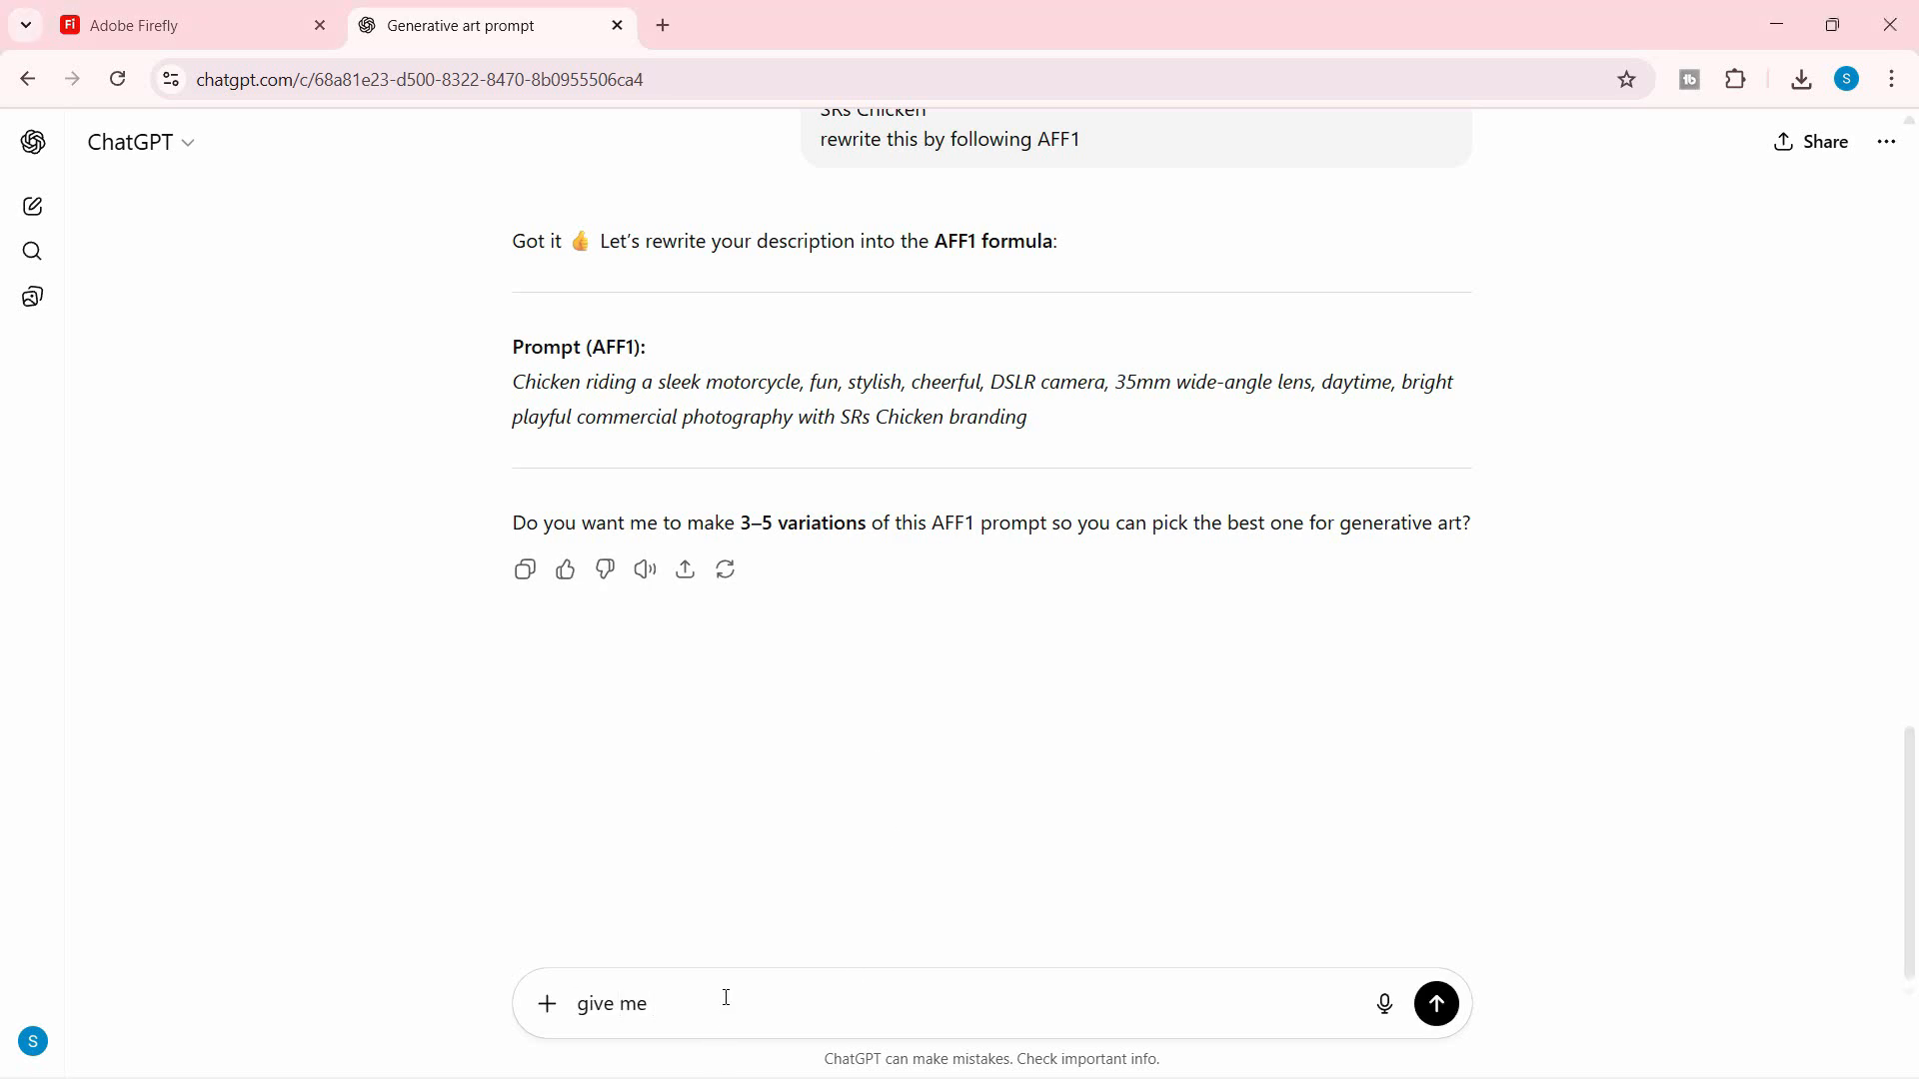
pyautogui.write(' a cat image using AFF1')
pyautogui.click(651, 1003)
pyautogui.write('5 prompts of')
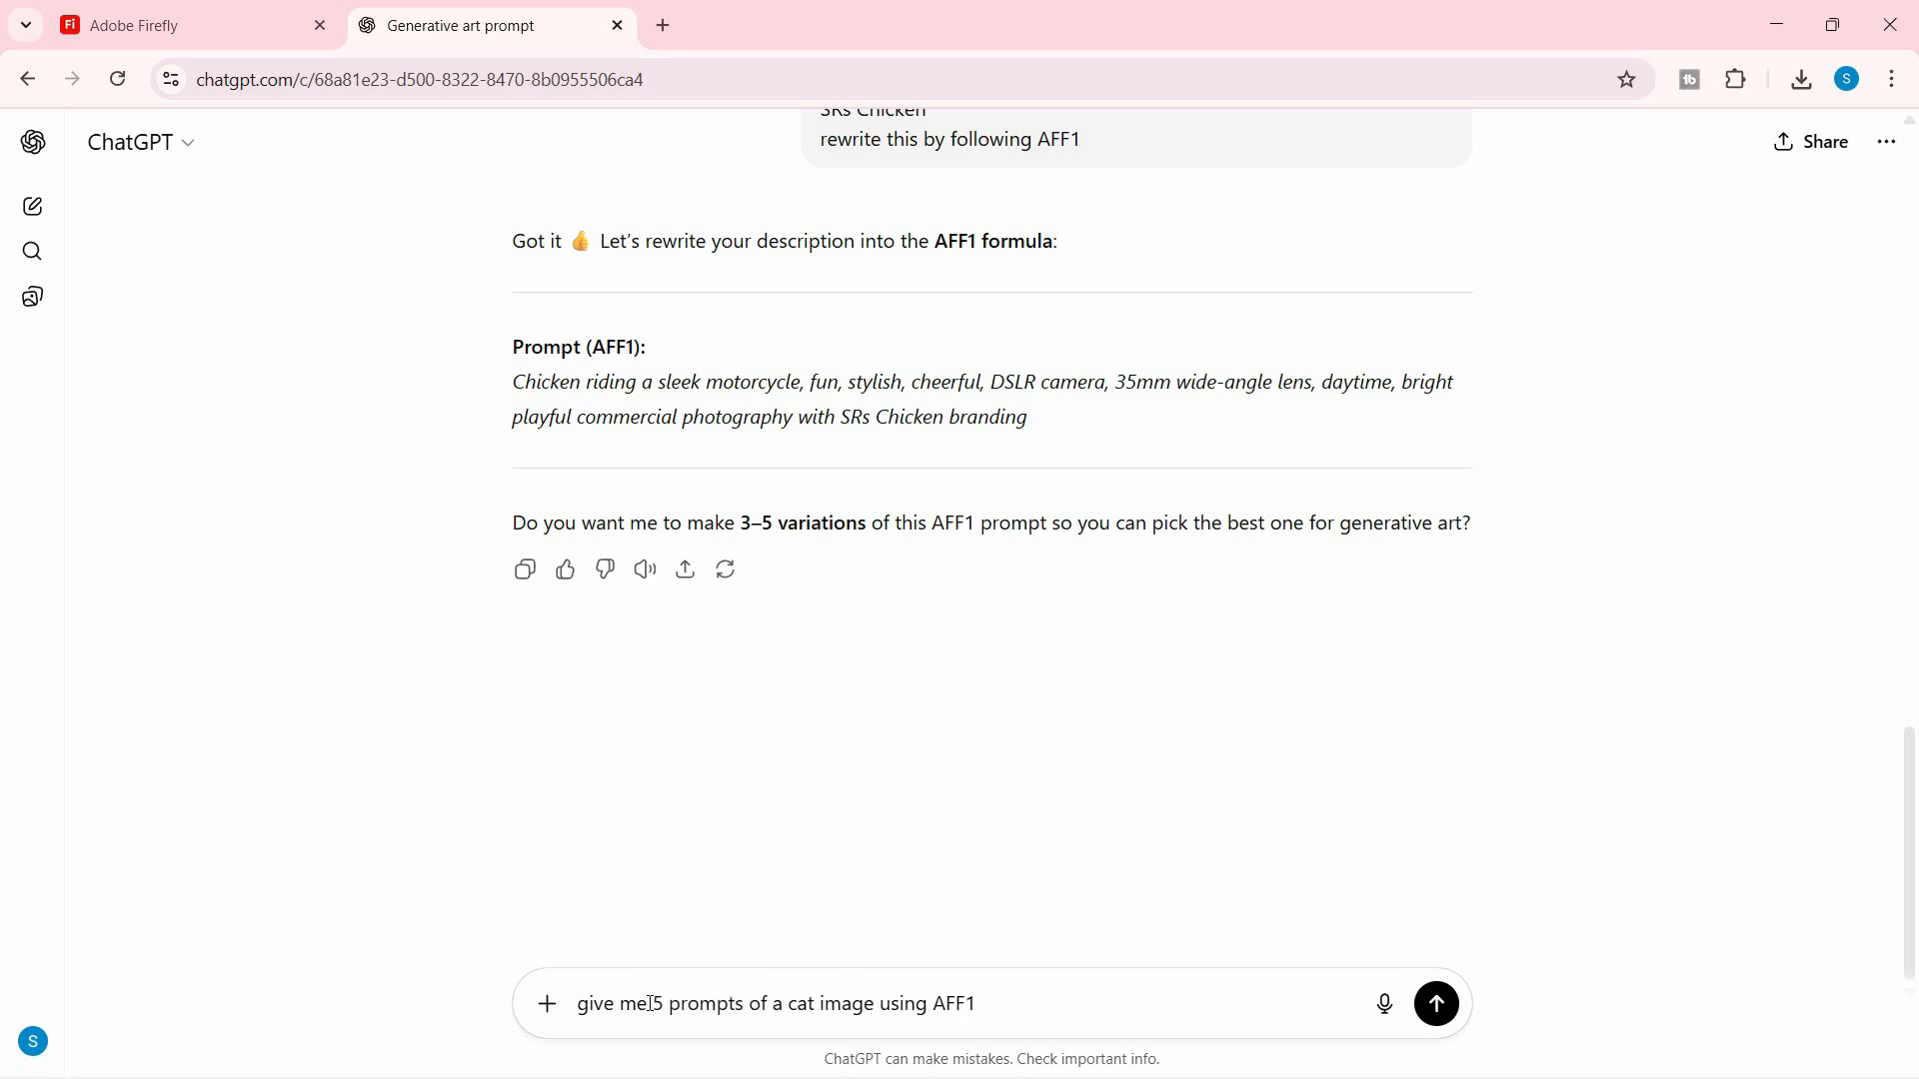
pyautogui.click(1439, 1007)
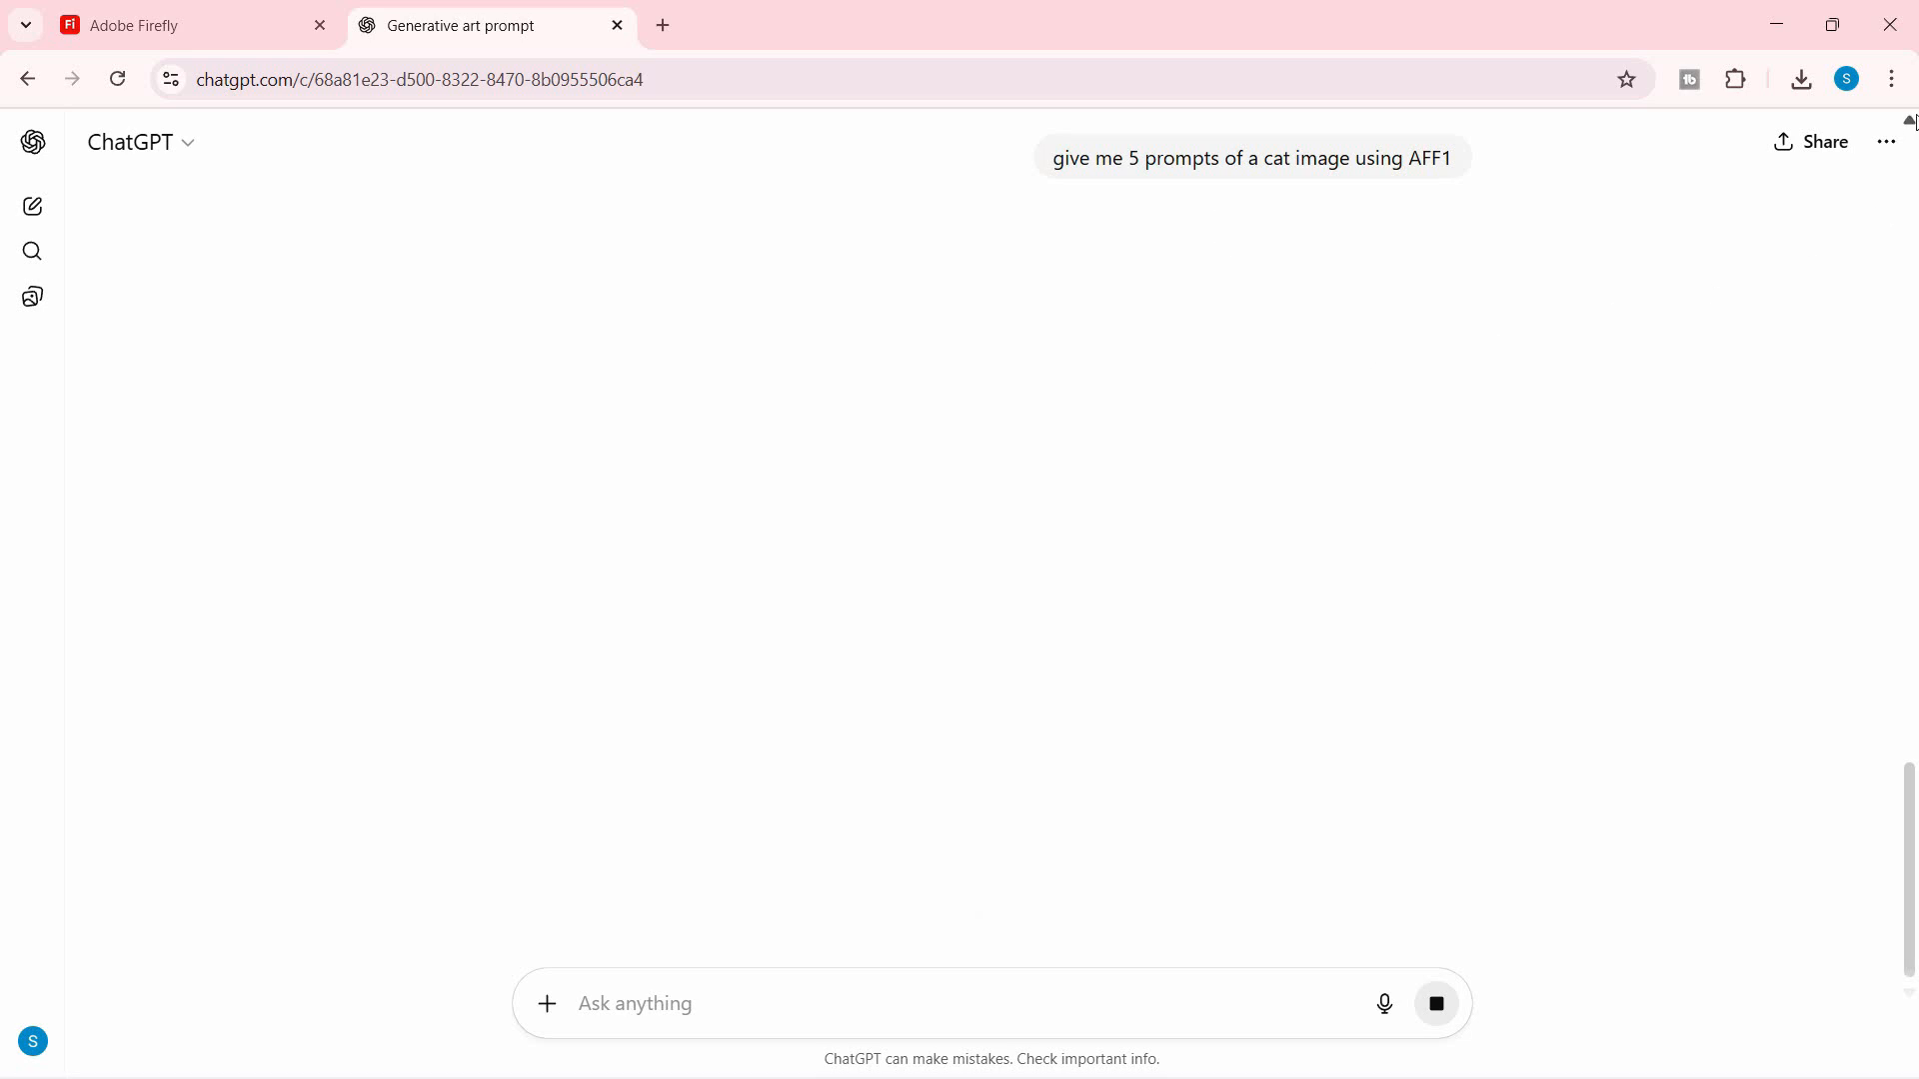
# Show the chat page in full-screen mode
pyautogui.click(1892, 79)
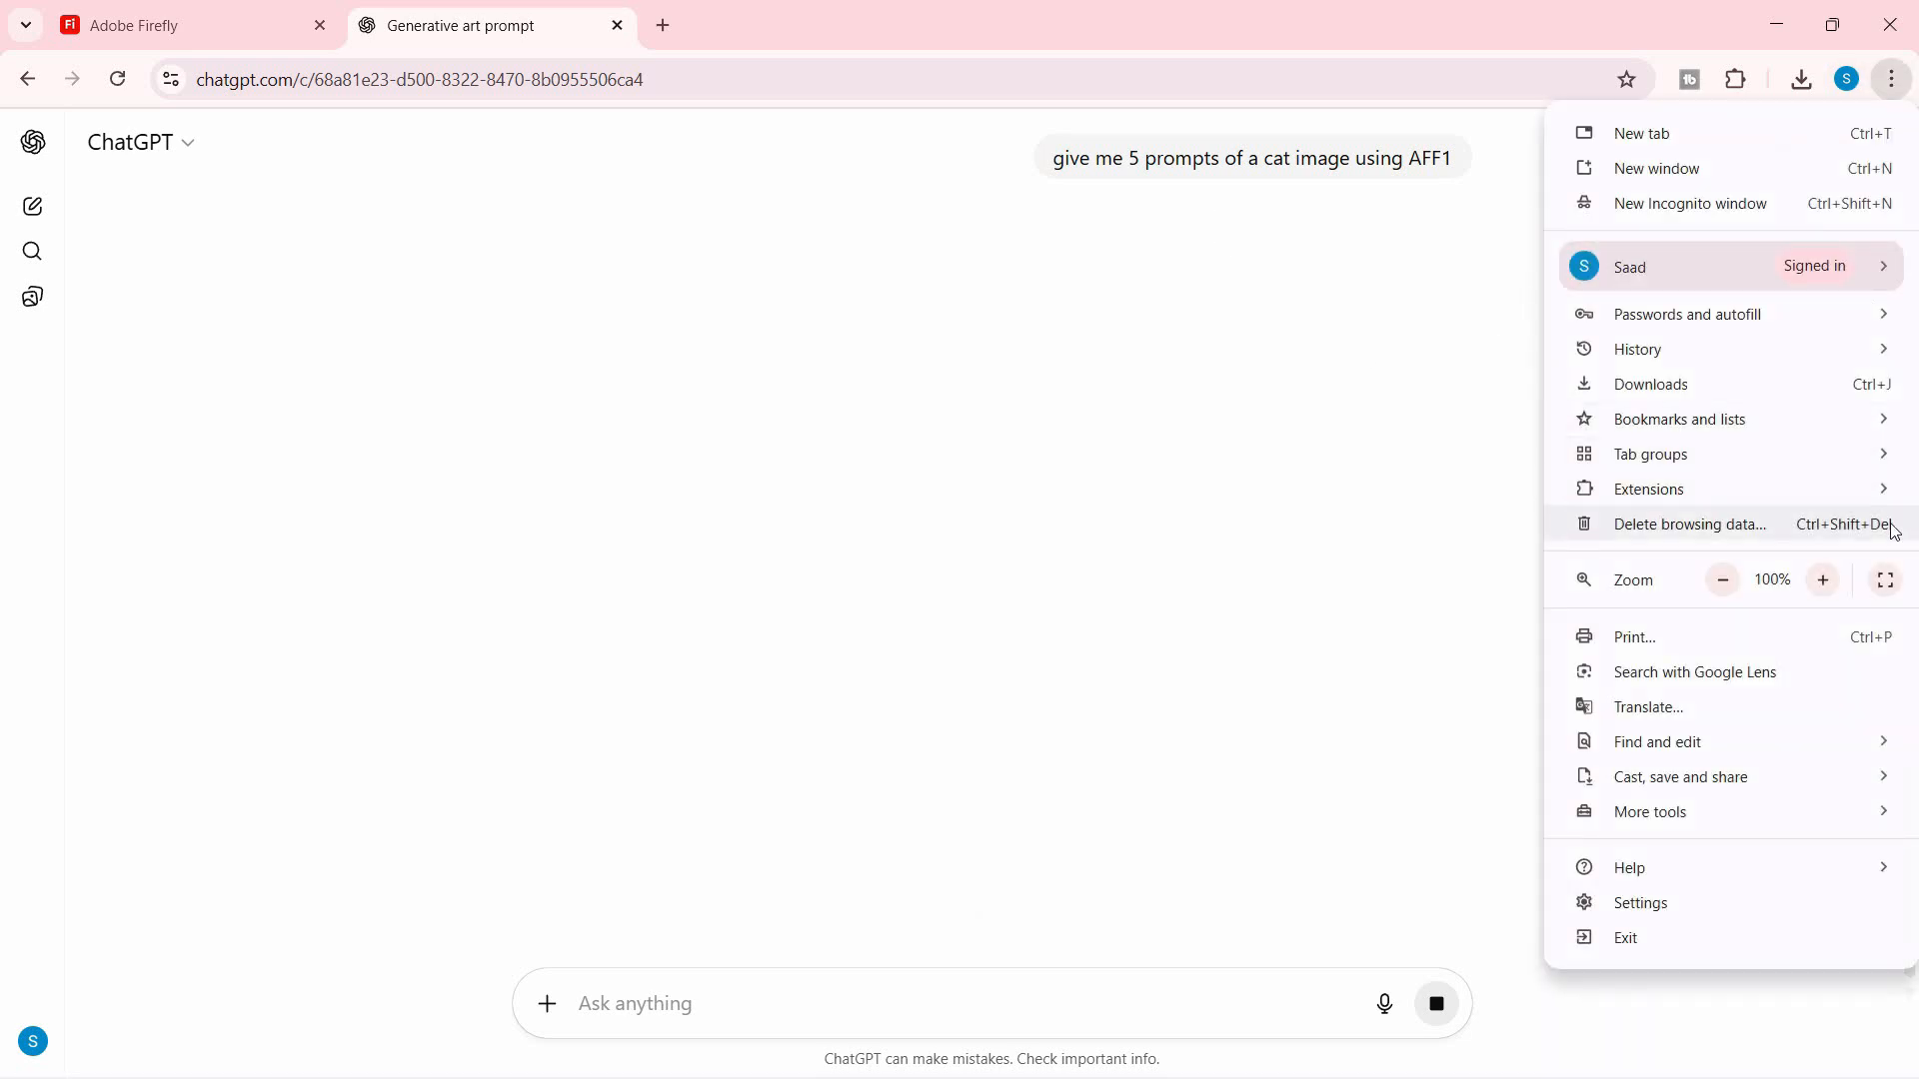
pyautogui.click(1886, 579)
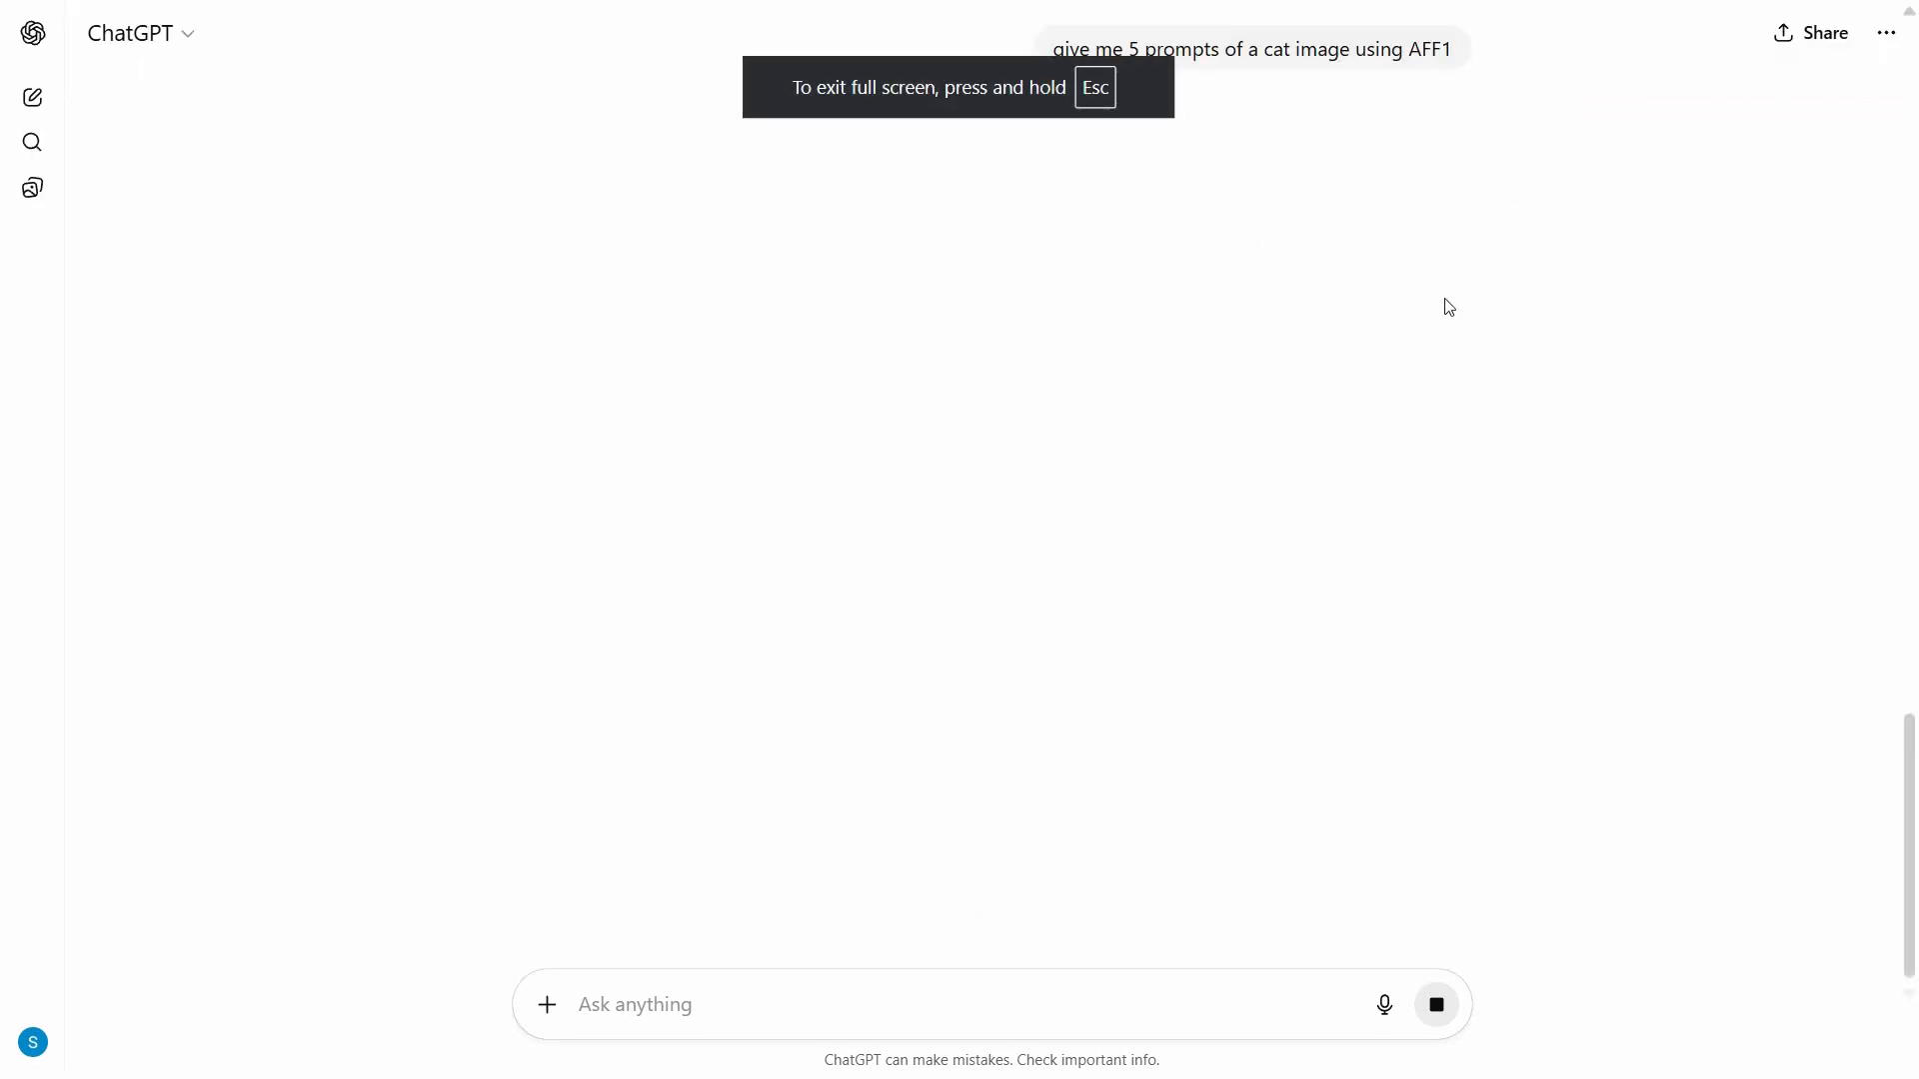
pyautogui.doubleClick(1275, 50)
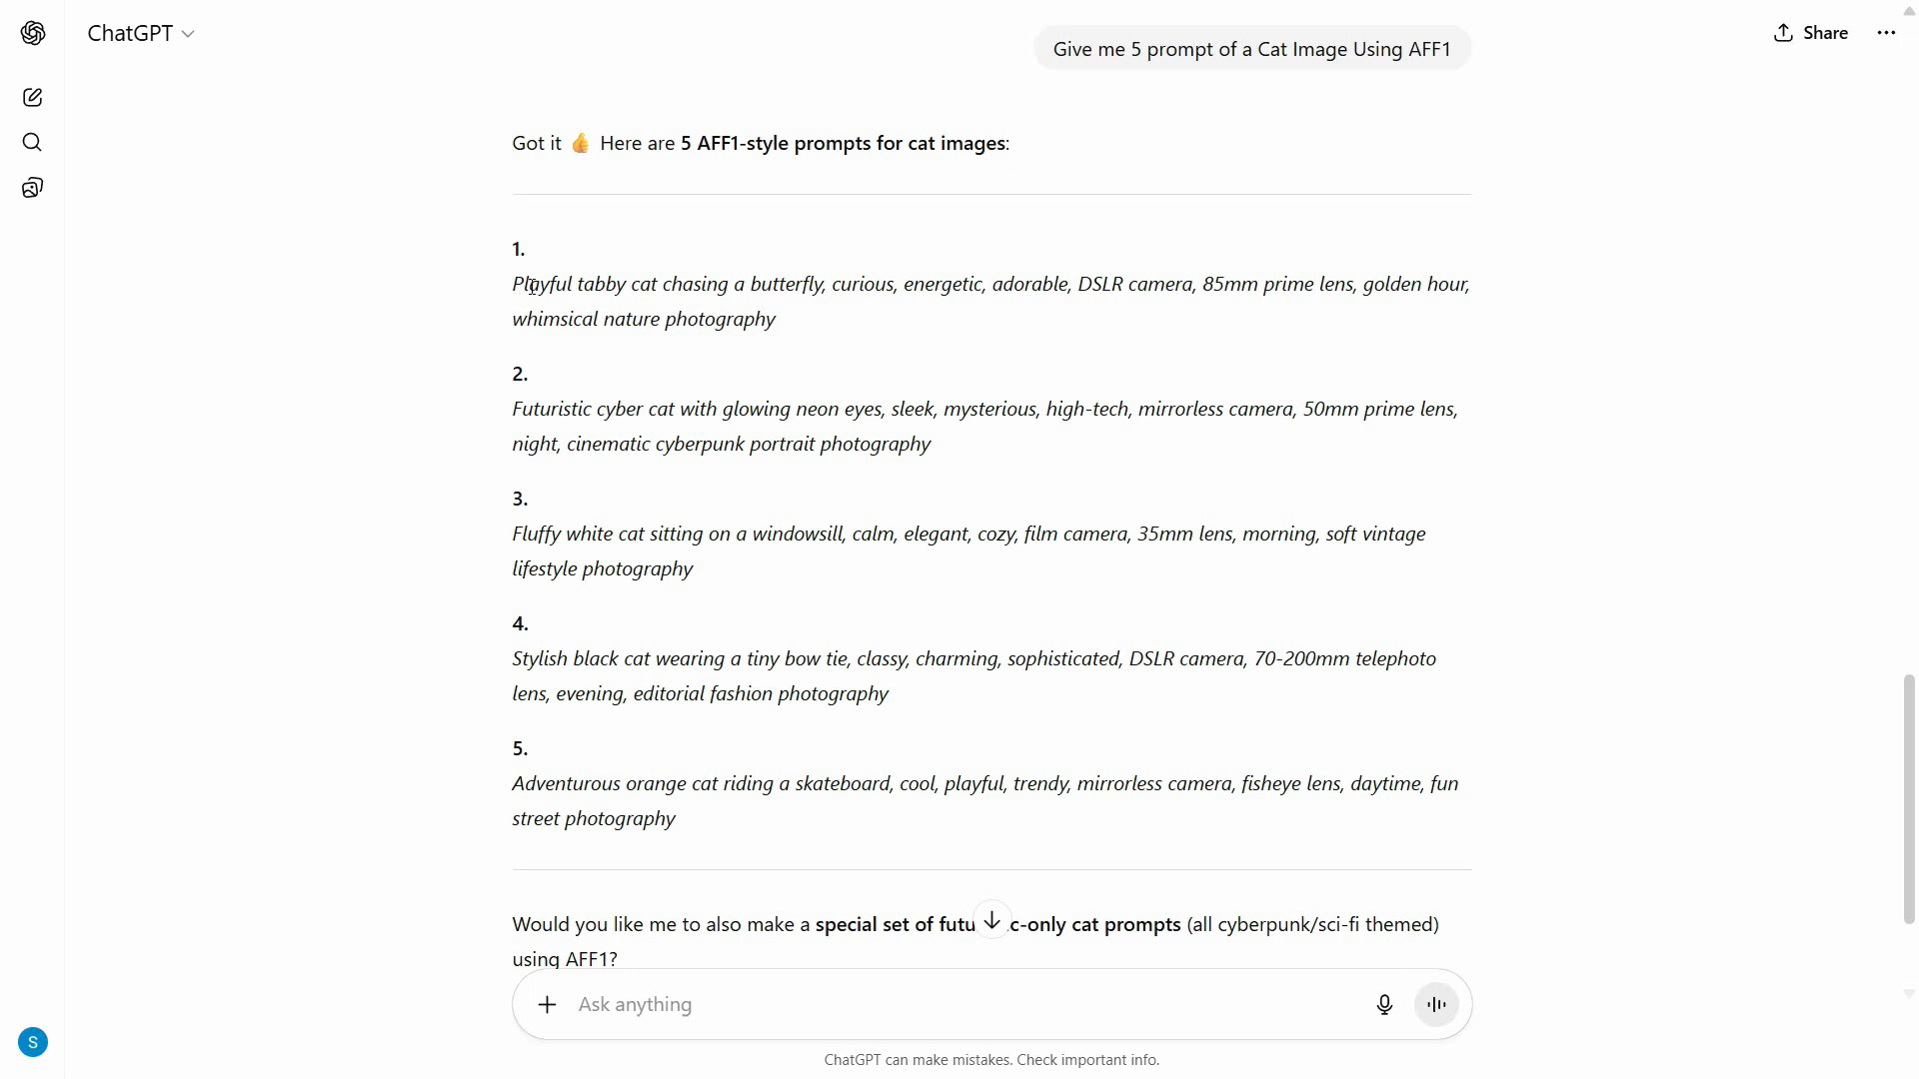
# Generate images in Adobe Firefly from ChatGPT's first prompt, the playful tabby cat chasing a butterfly, and browse the enlarged results
pyautogui.moveTo(513, 292); pyautogui.dragTo(784, 318)
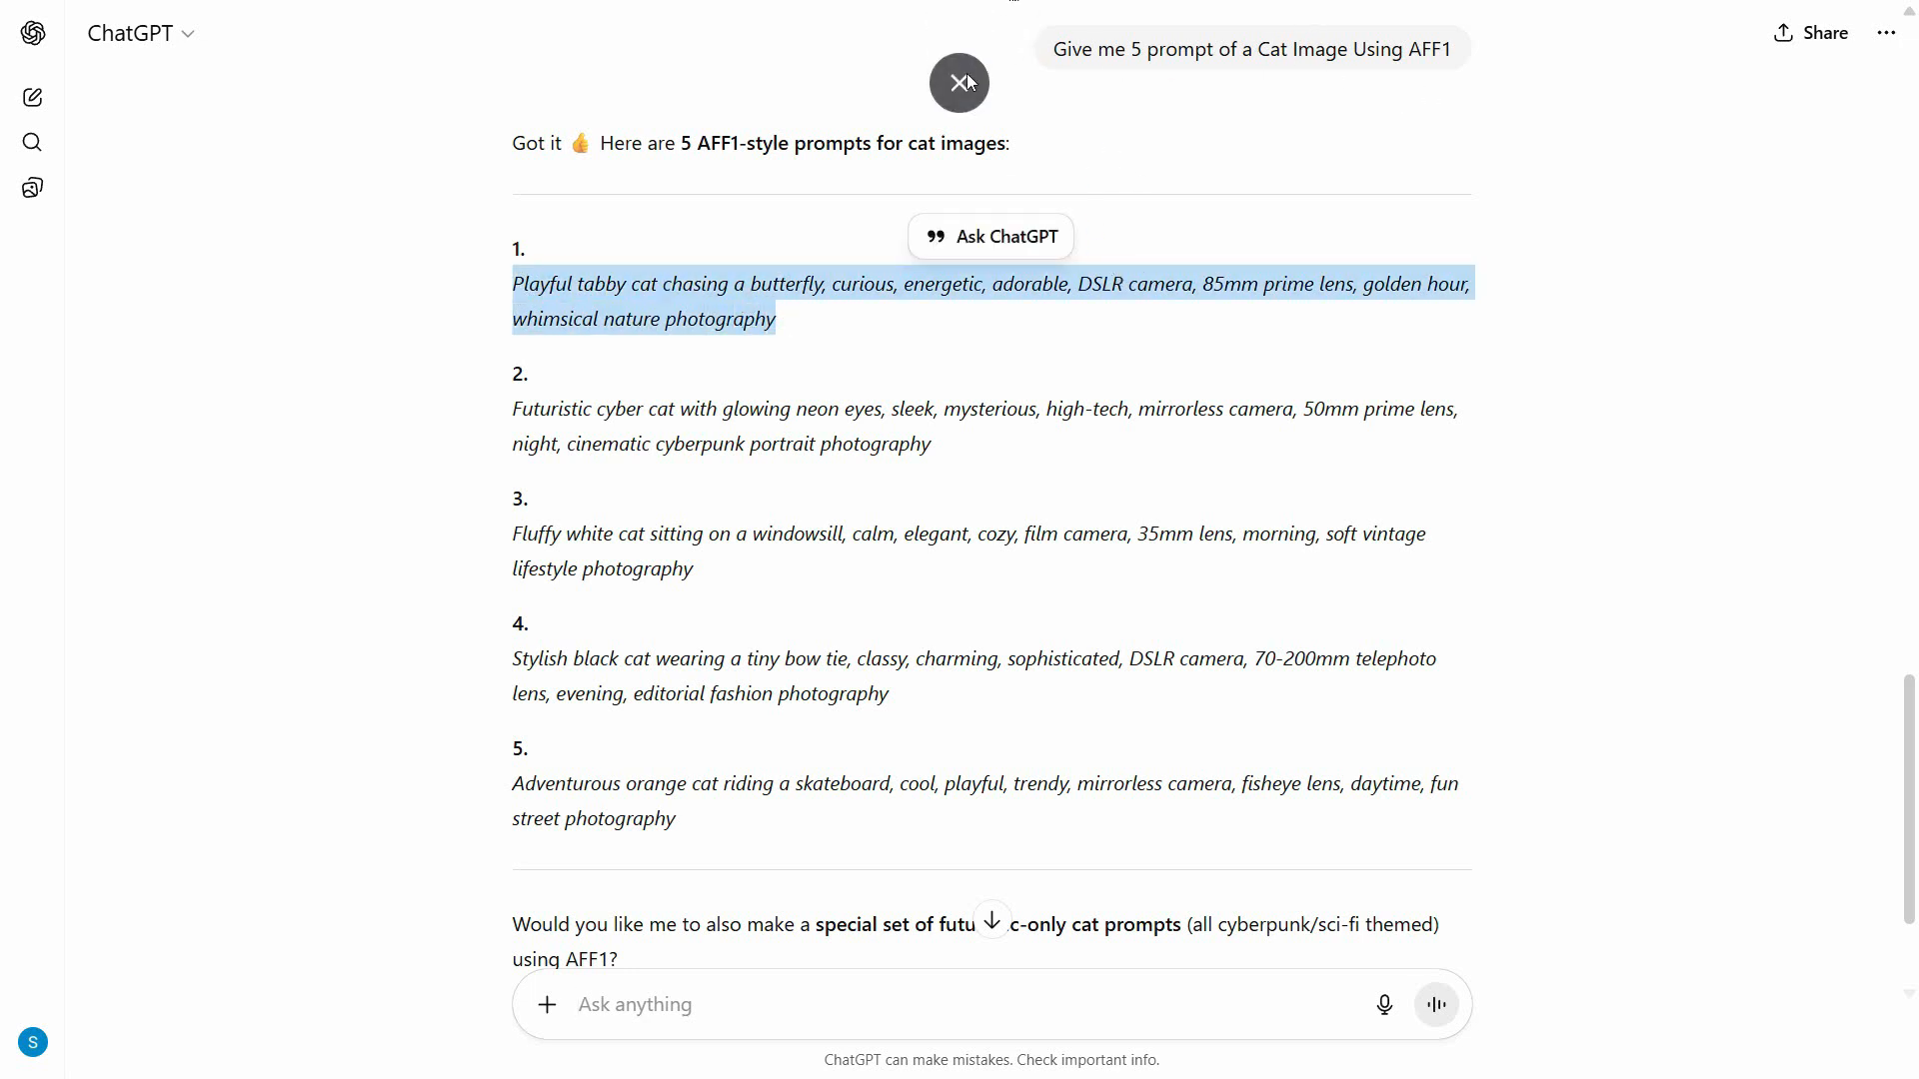
pyautogui.tripleClick(918, 967)
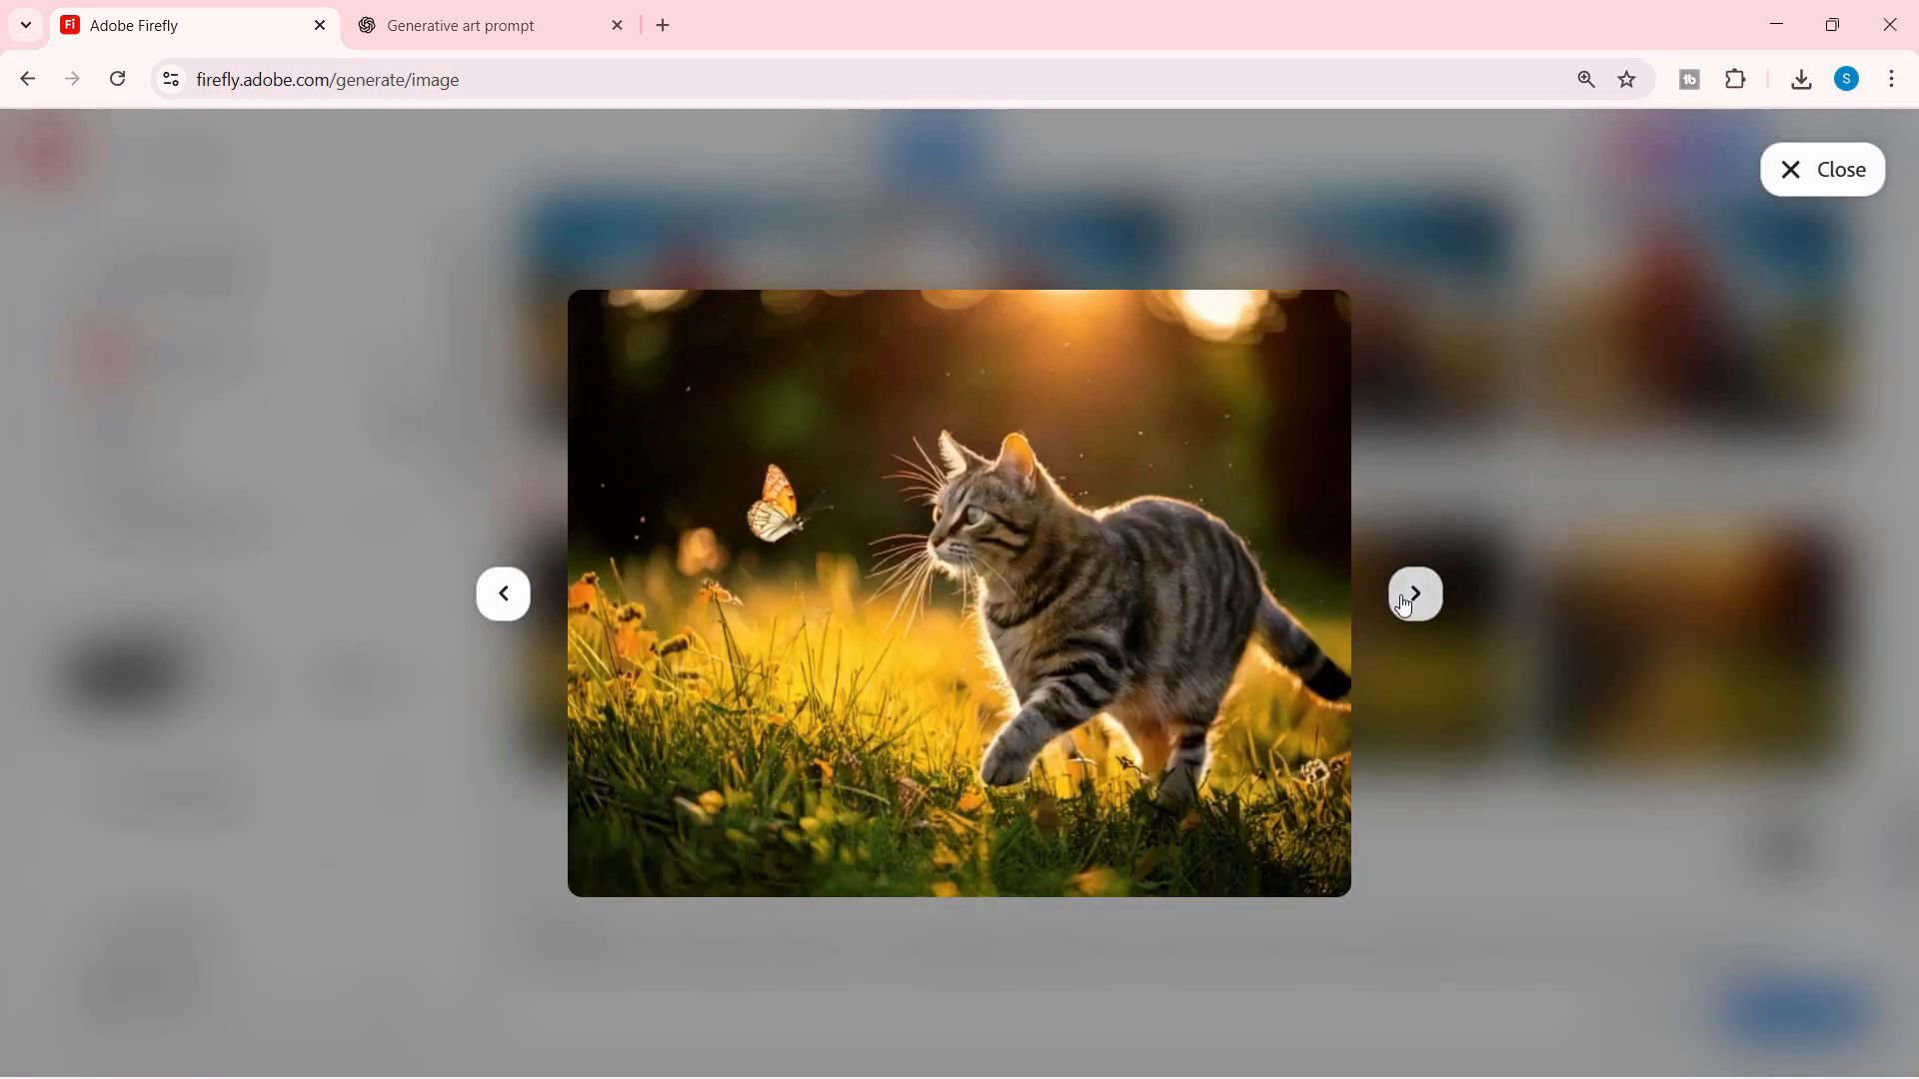
pyautogui.click(1409, 604)
pyautogui.click(1409, 605)
pyautogui.click(1409, 604)
pyautogui.click(1822, 170)
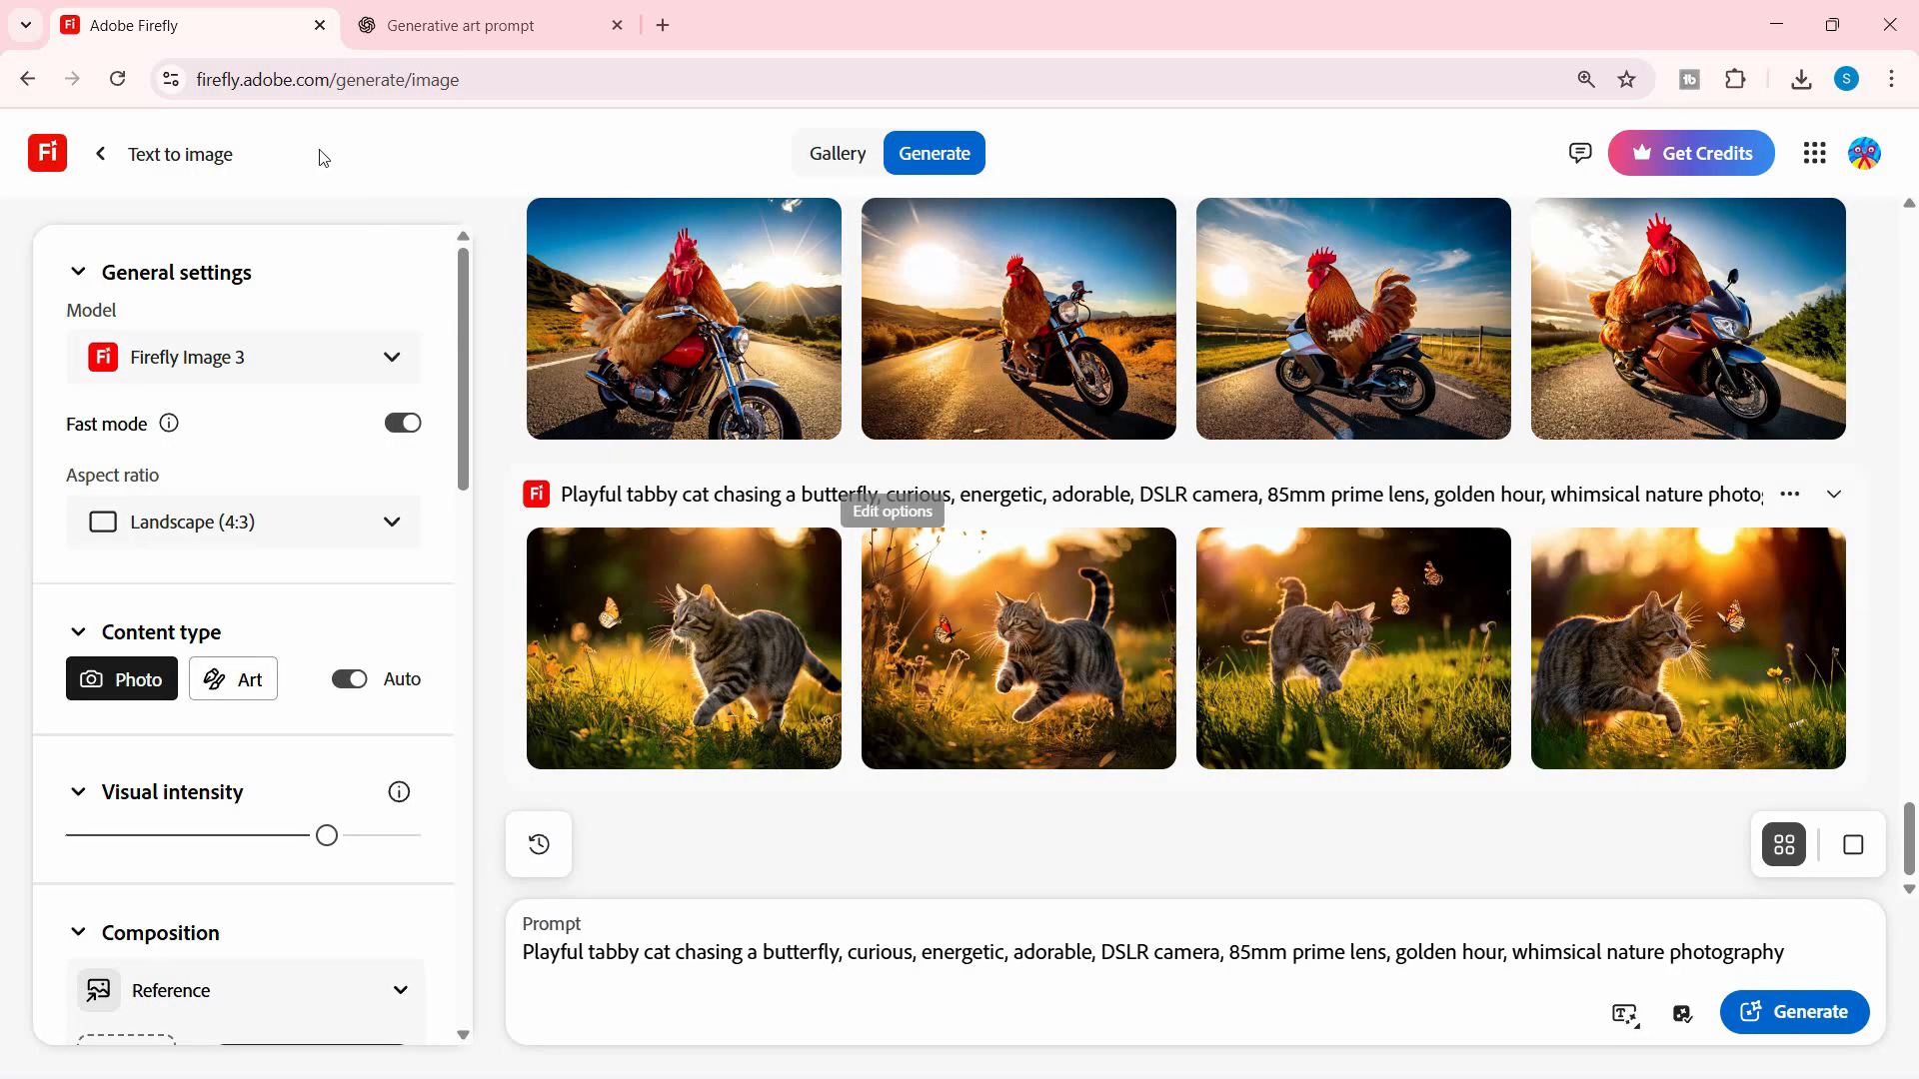
# Copy the second cat prompt, the futuristic cyber cat with glowing neon eyes, from the ChatGPT reply
pyautogui.click(528, 32)
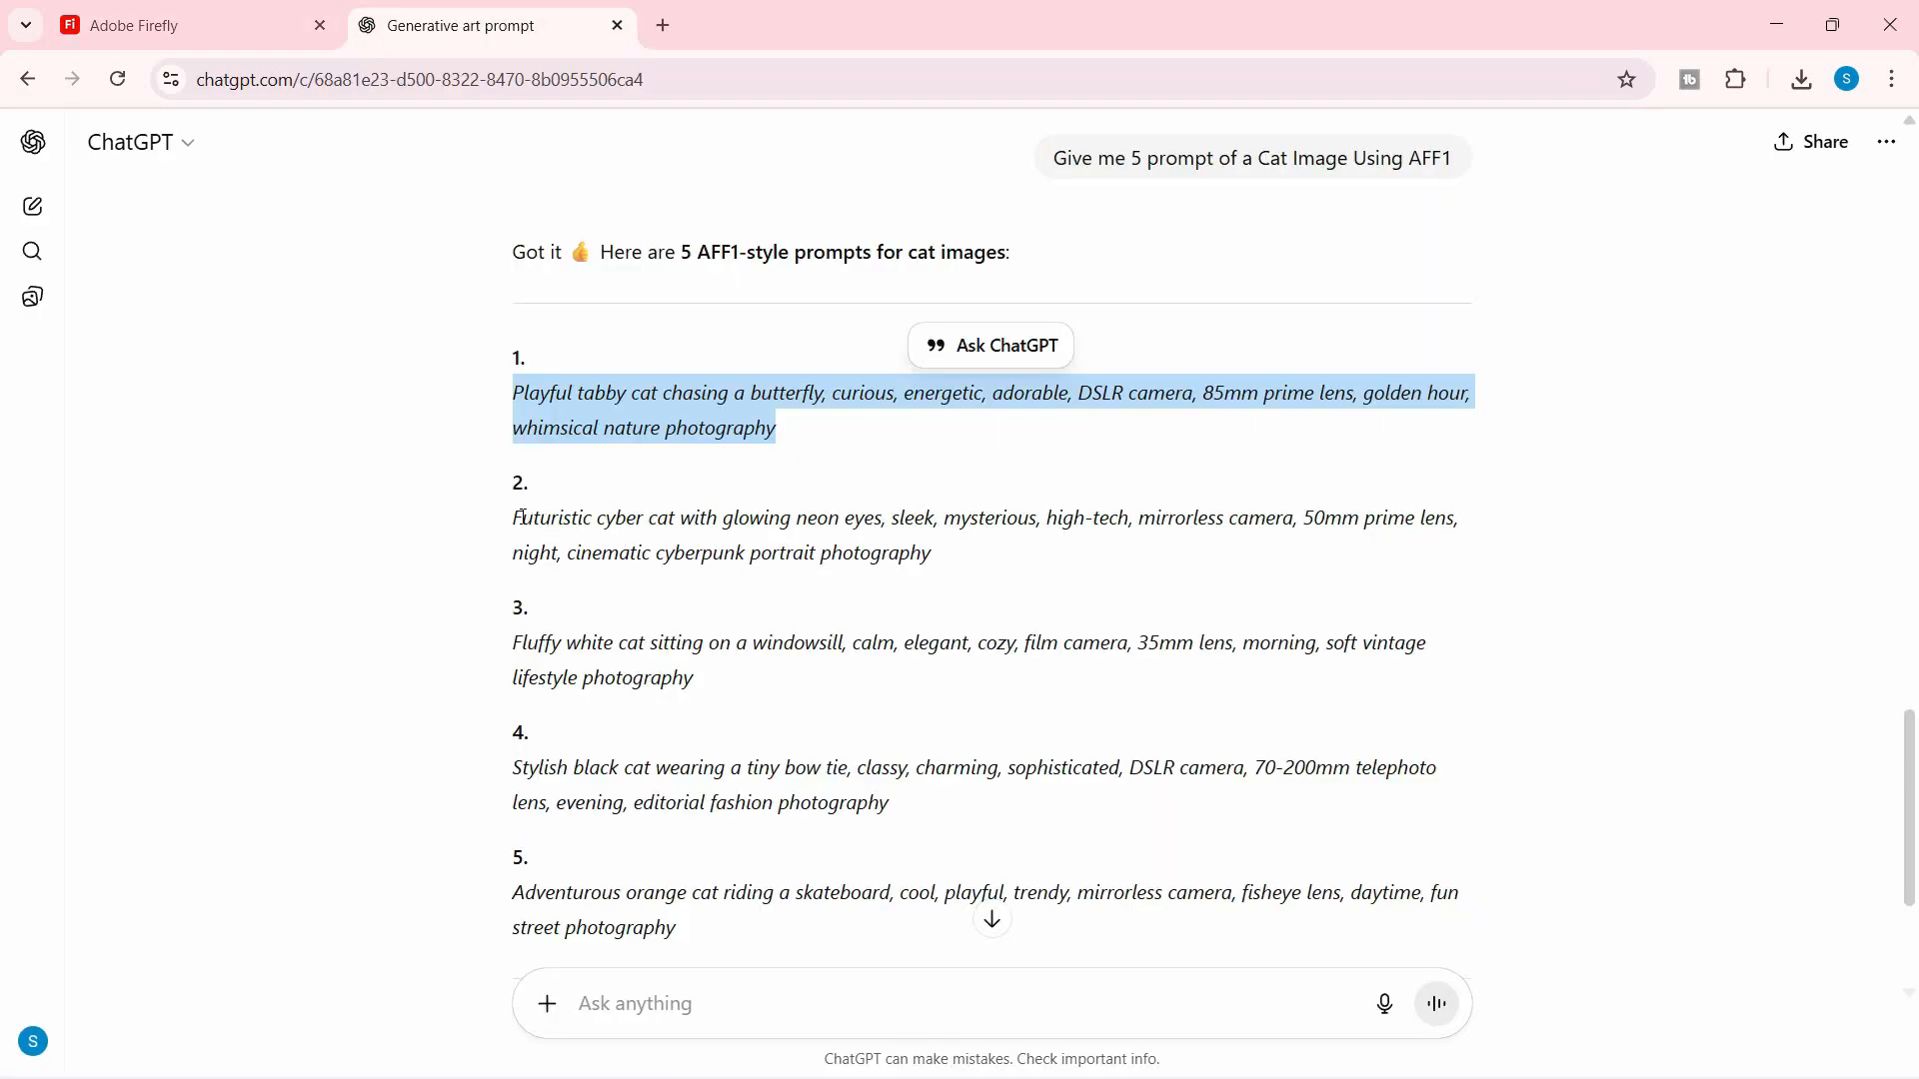
pyautogui.moveTo(521, 517); pyautogui.dragTo(940, 562)
pyautogui.hotkey('ctrl', 'c')
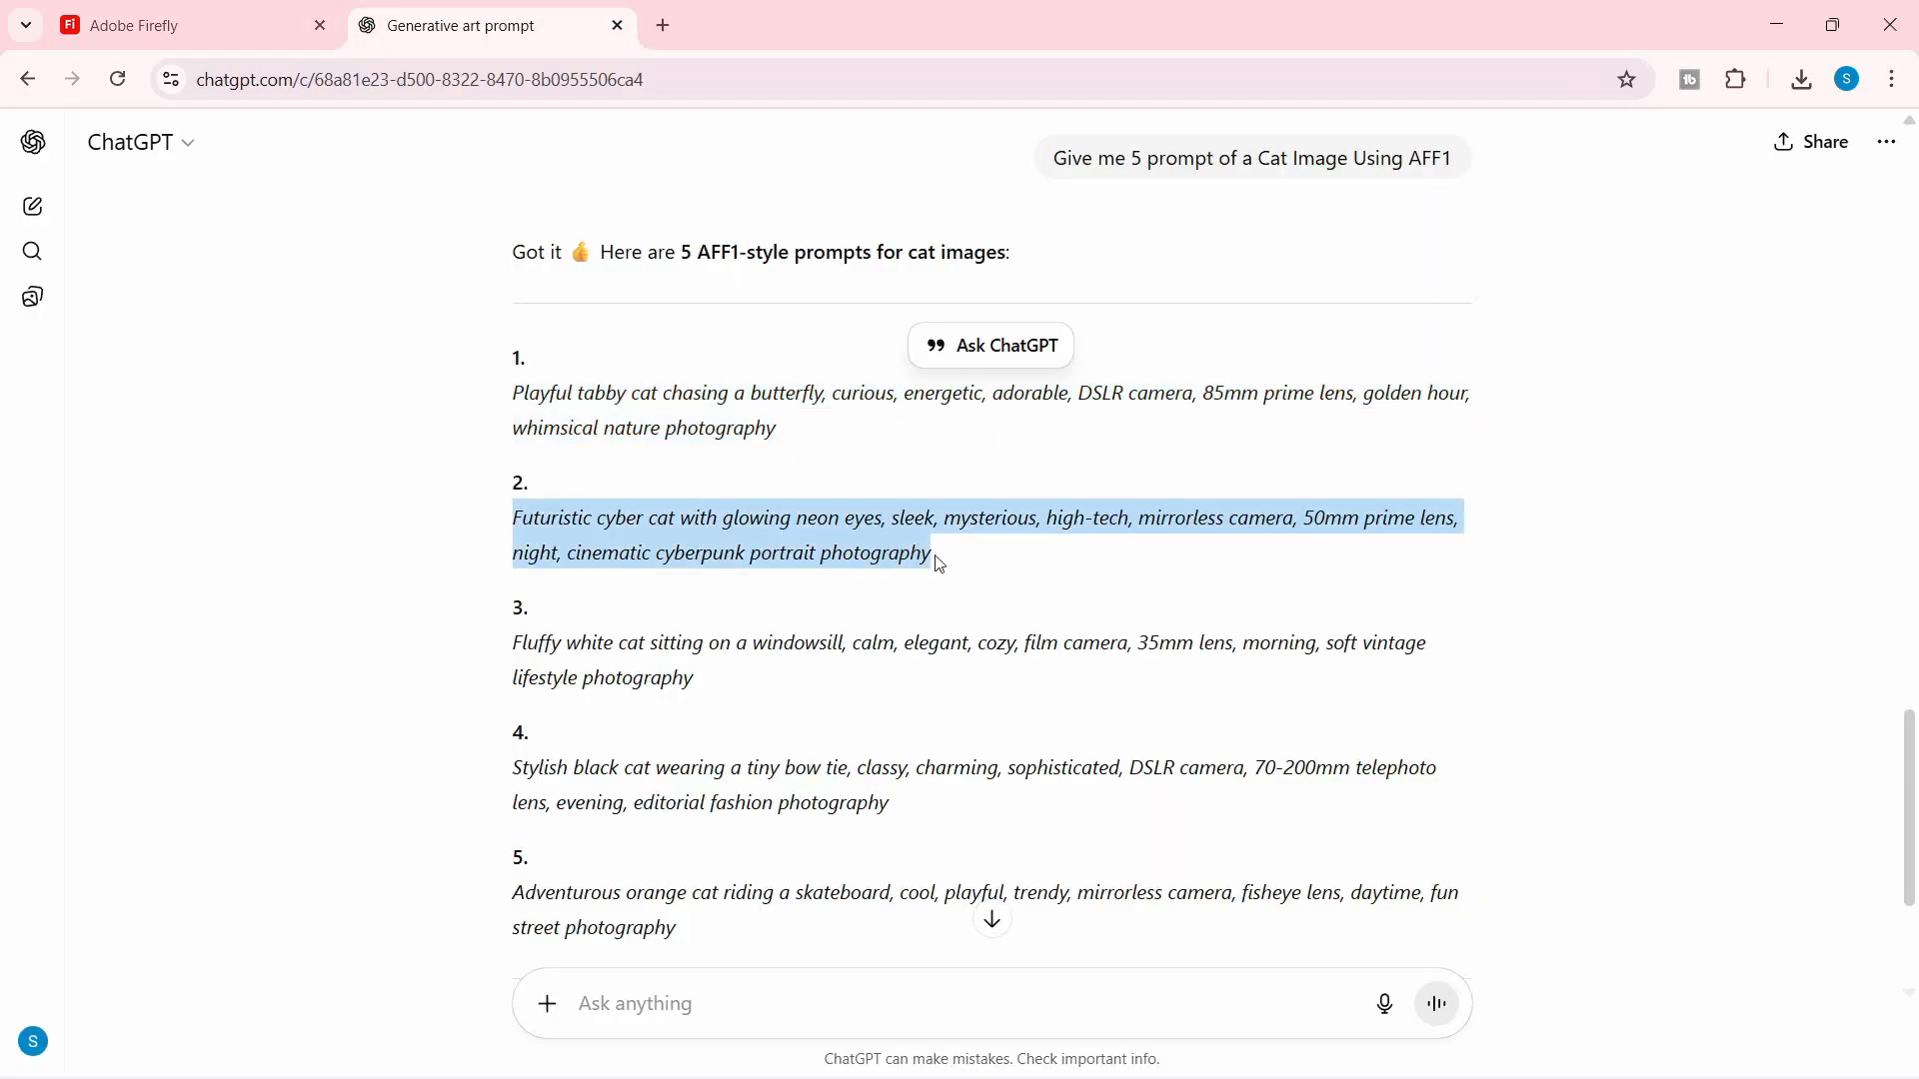
# Replace the Adobe Firefly prompt with the copied futuristic cyber cat text, generate the images and view them enlarged
pyautogui.click(277, 15)
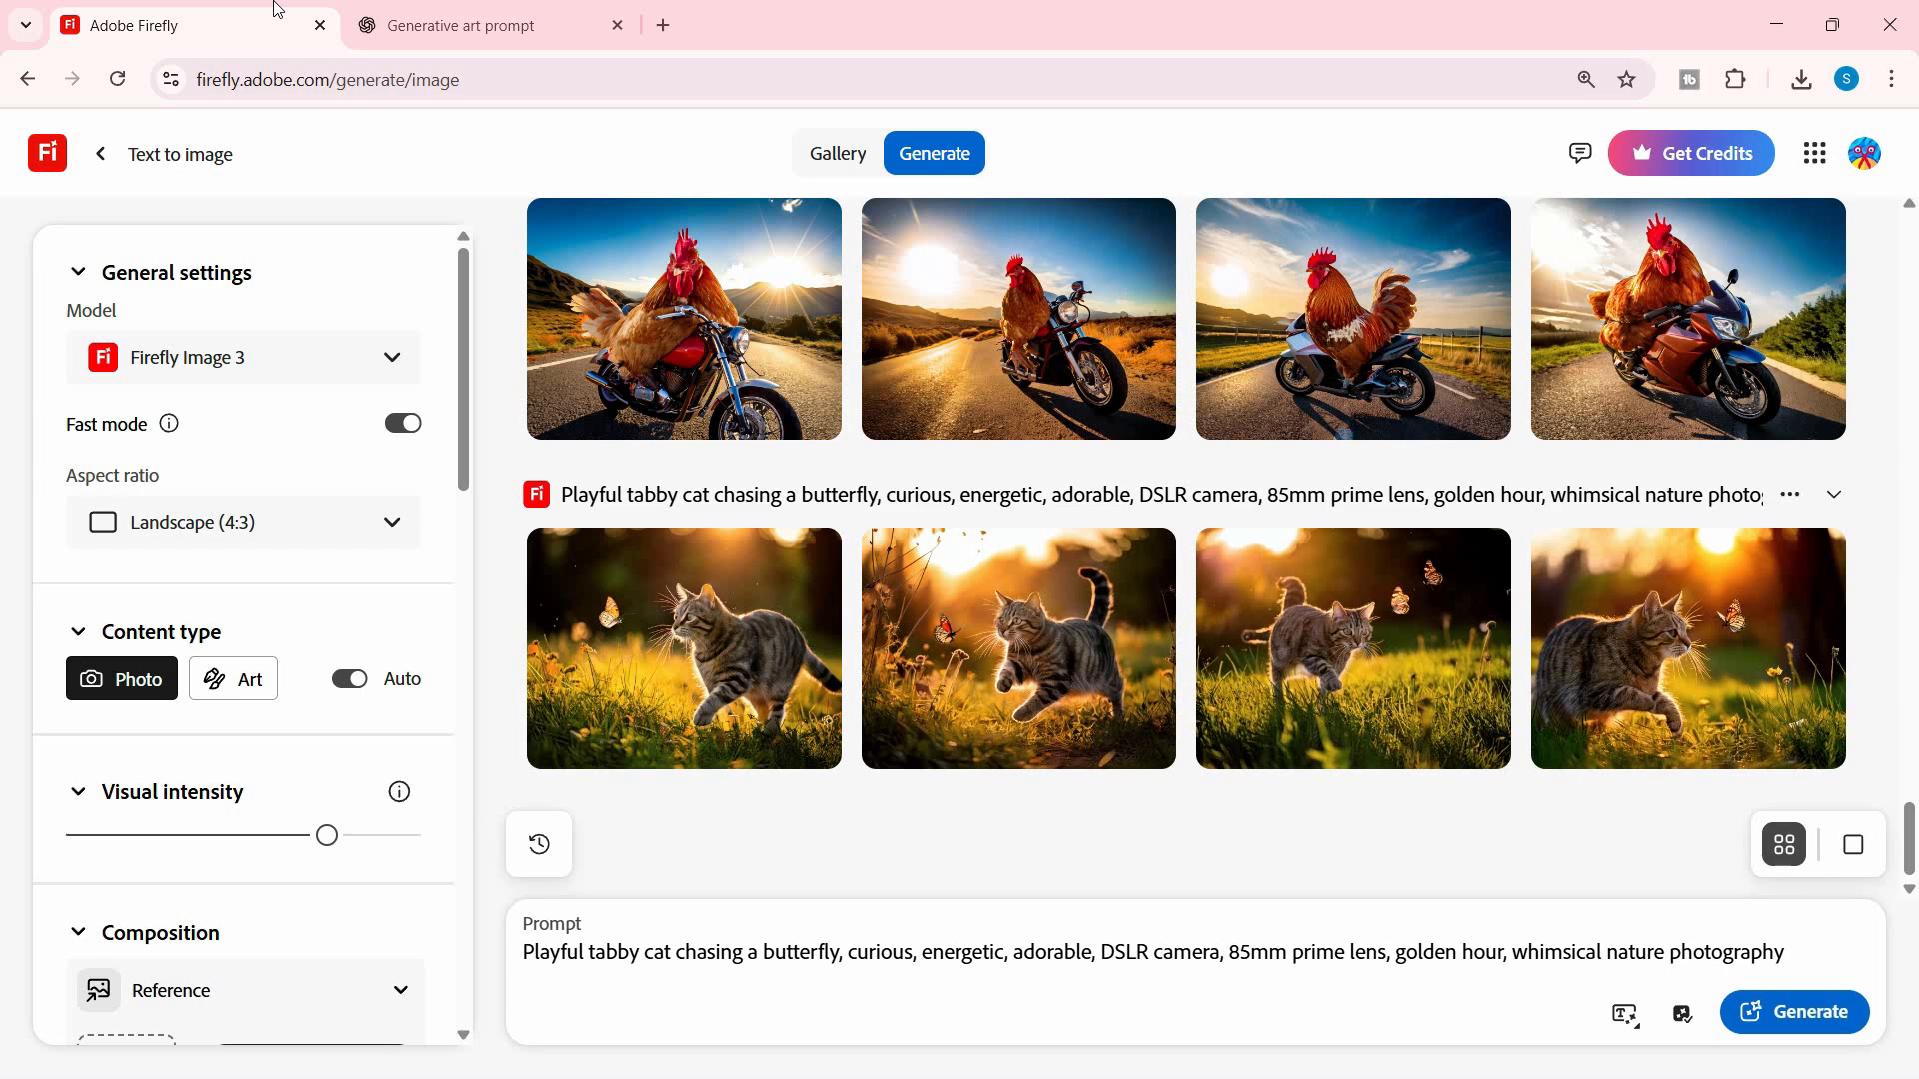
pyautogui.doubleClick(880, 952)
pyautogui.hotkey('ctrl', 'a')
pyautogui.hotkey('ctrl', 'v')
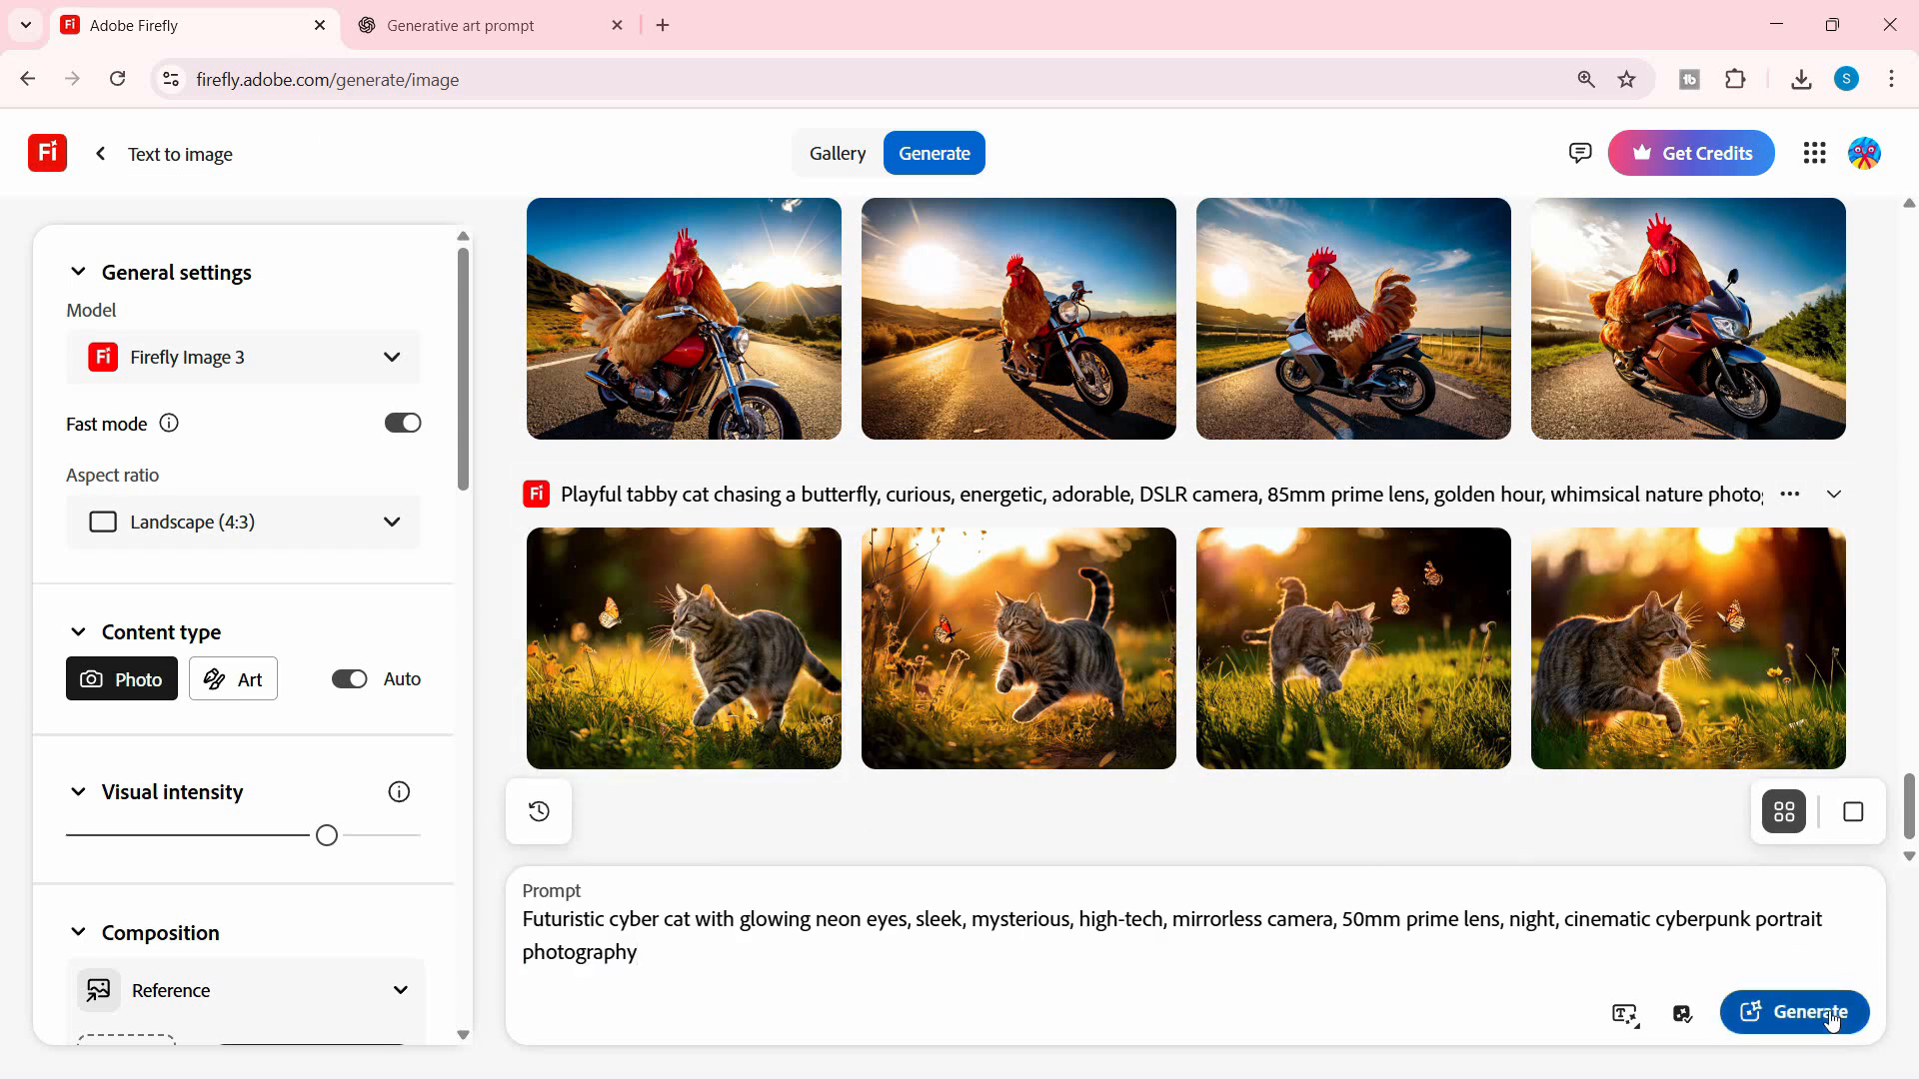
pyautogui.click(1832, 1020)
pyautogui.click(1268, 700)
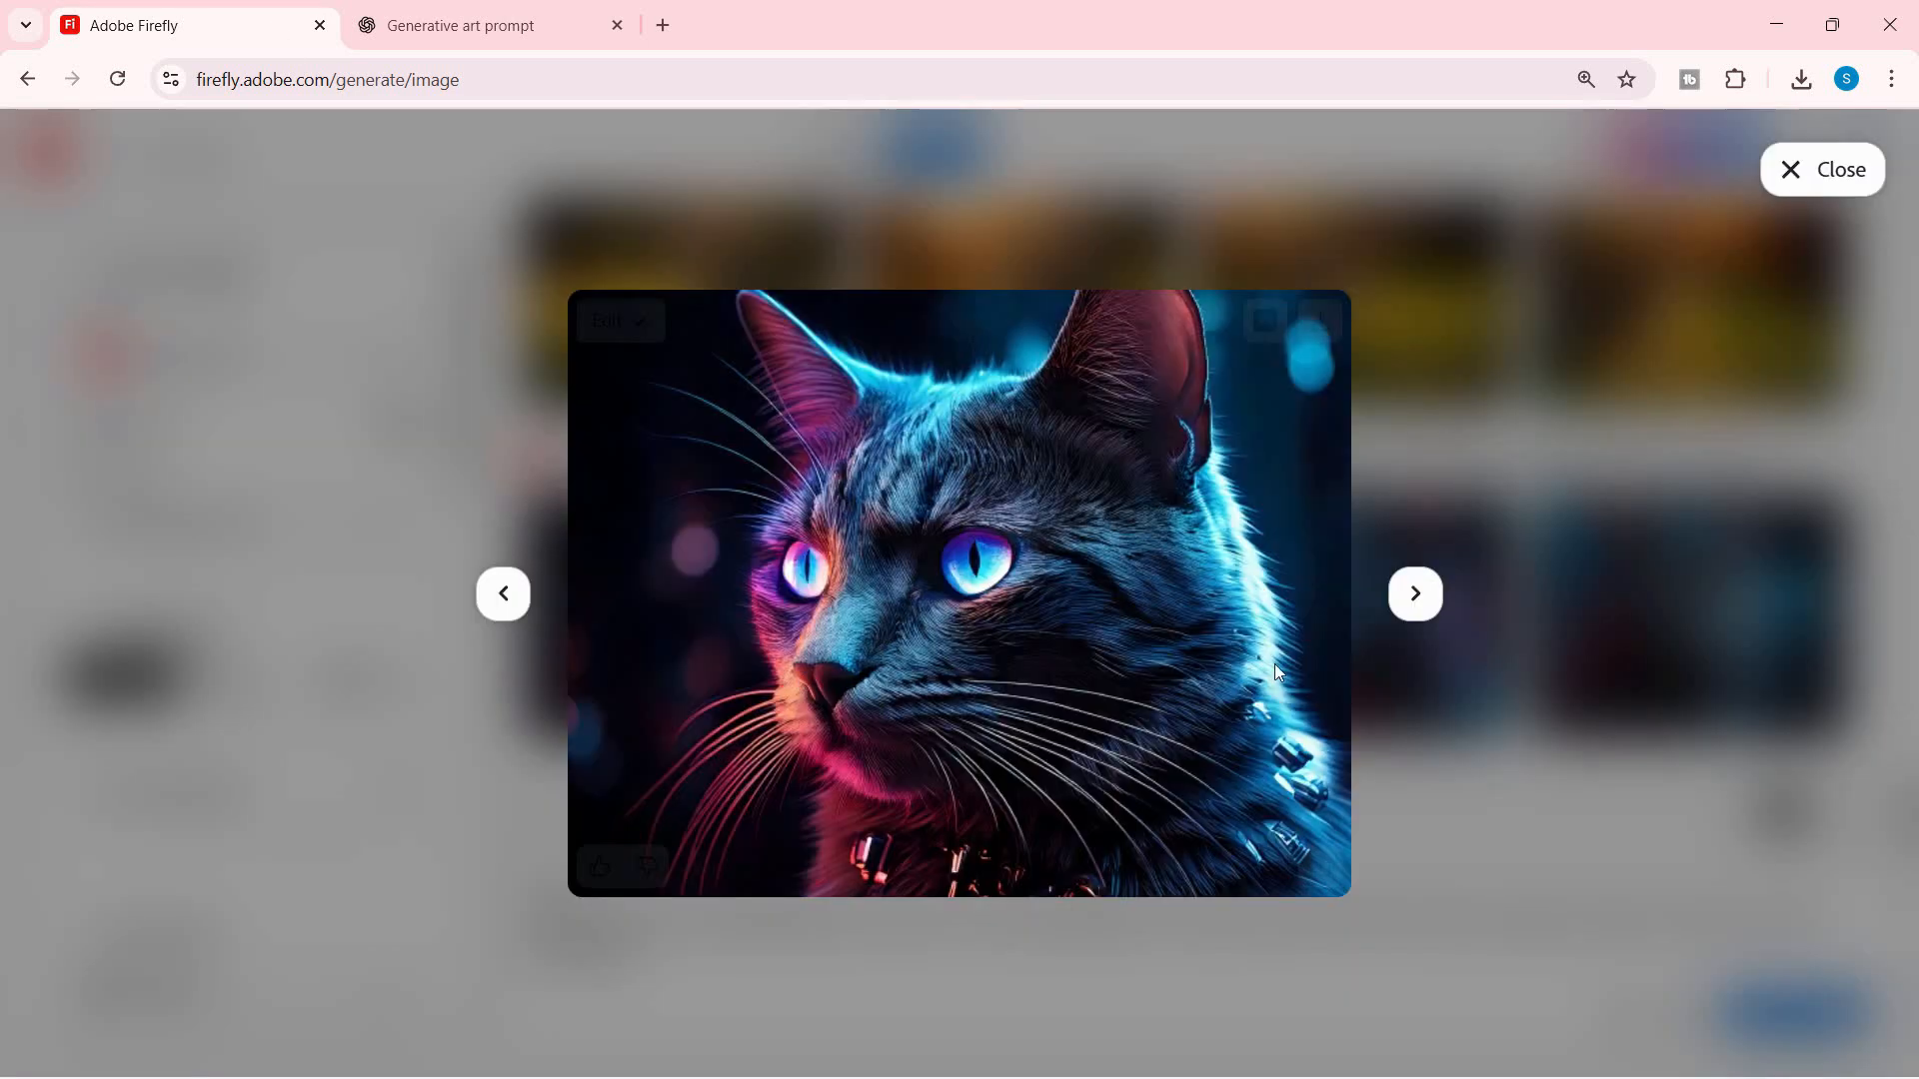
pyautogui.click(1424, 611)
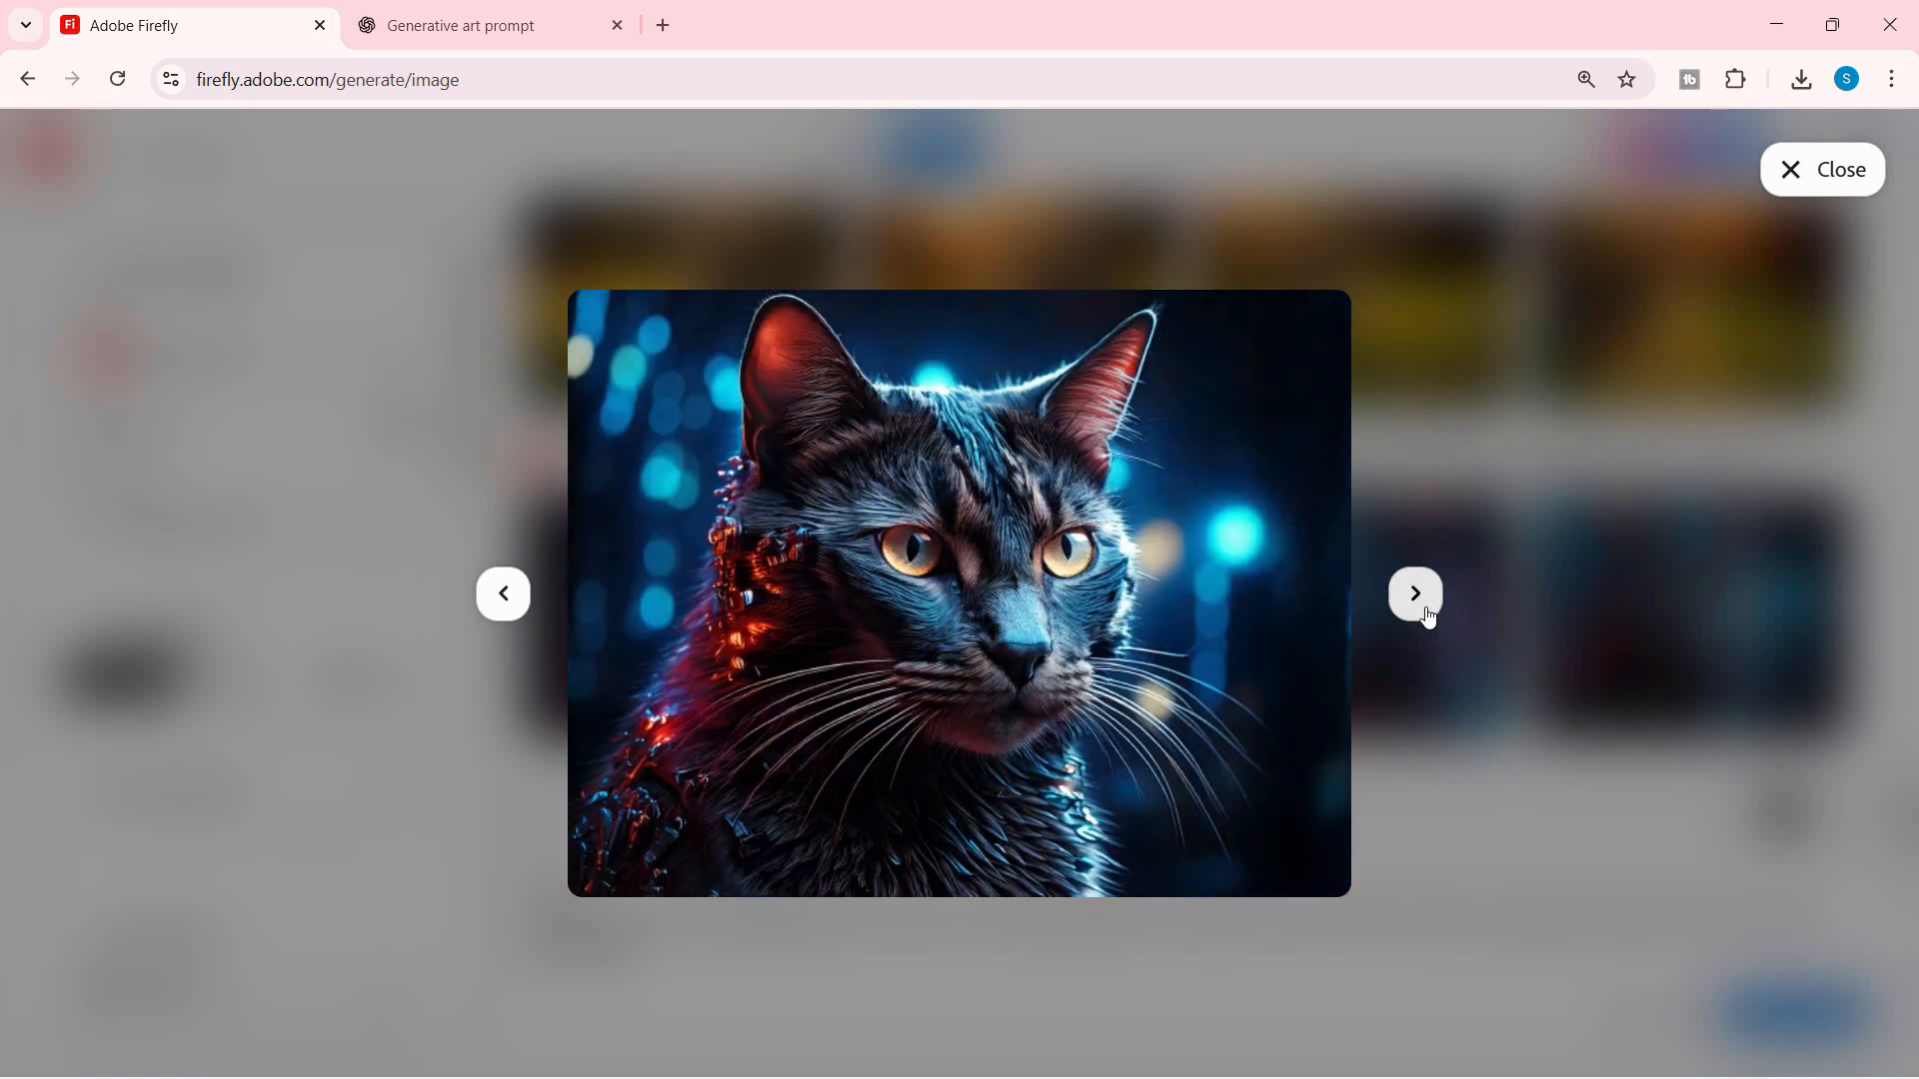
# Copy the third cat prompt, the fluffy white cat sitting on a windowsill, from the ChatGPT reply
pyautogui.hotkey('ctrl', 'Tab')
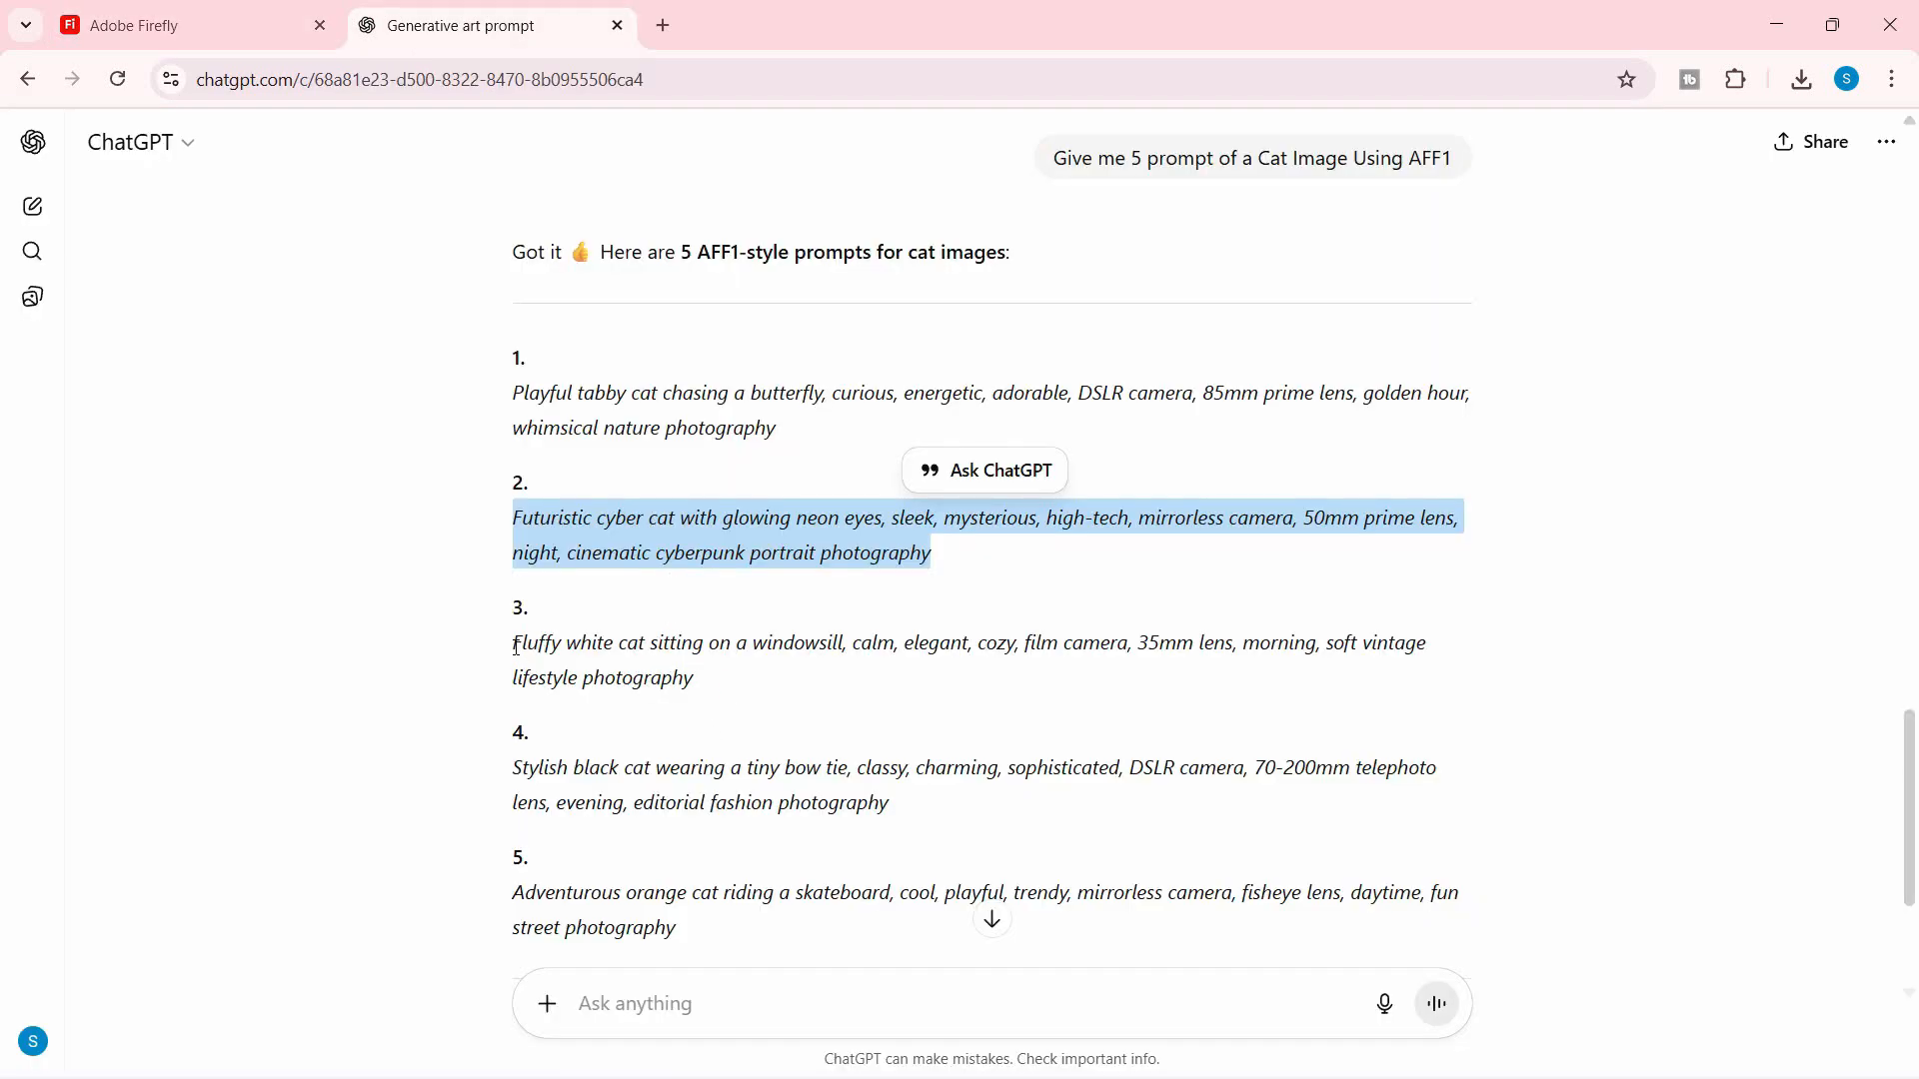
pyautogui.moveTo(516, 648); pyautogui.dragTo(700, 682)
pyautogui.hotkey('ctrl', 'c')
# Replace the Adobe Firefly prompt with the copied fluffy white cat text and generate the images
pyautogui.hotkey('ctrl', 'Tab')
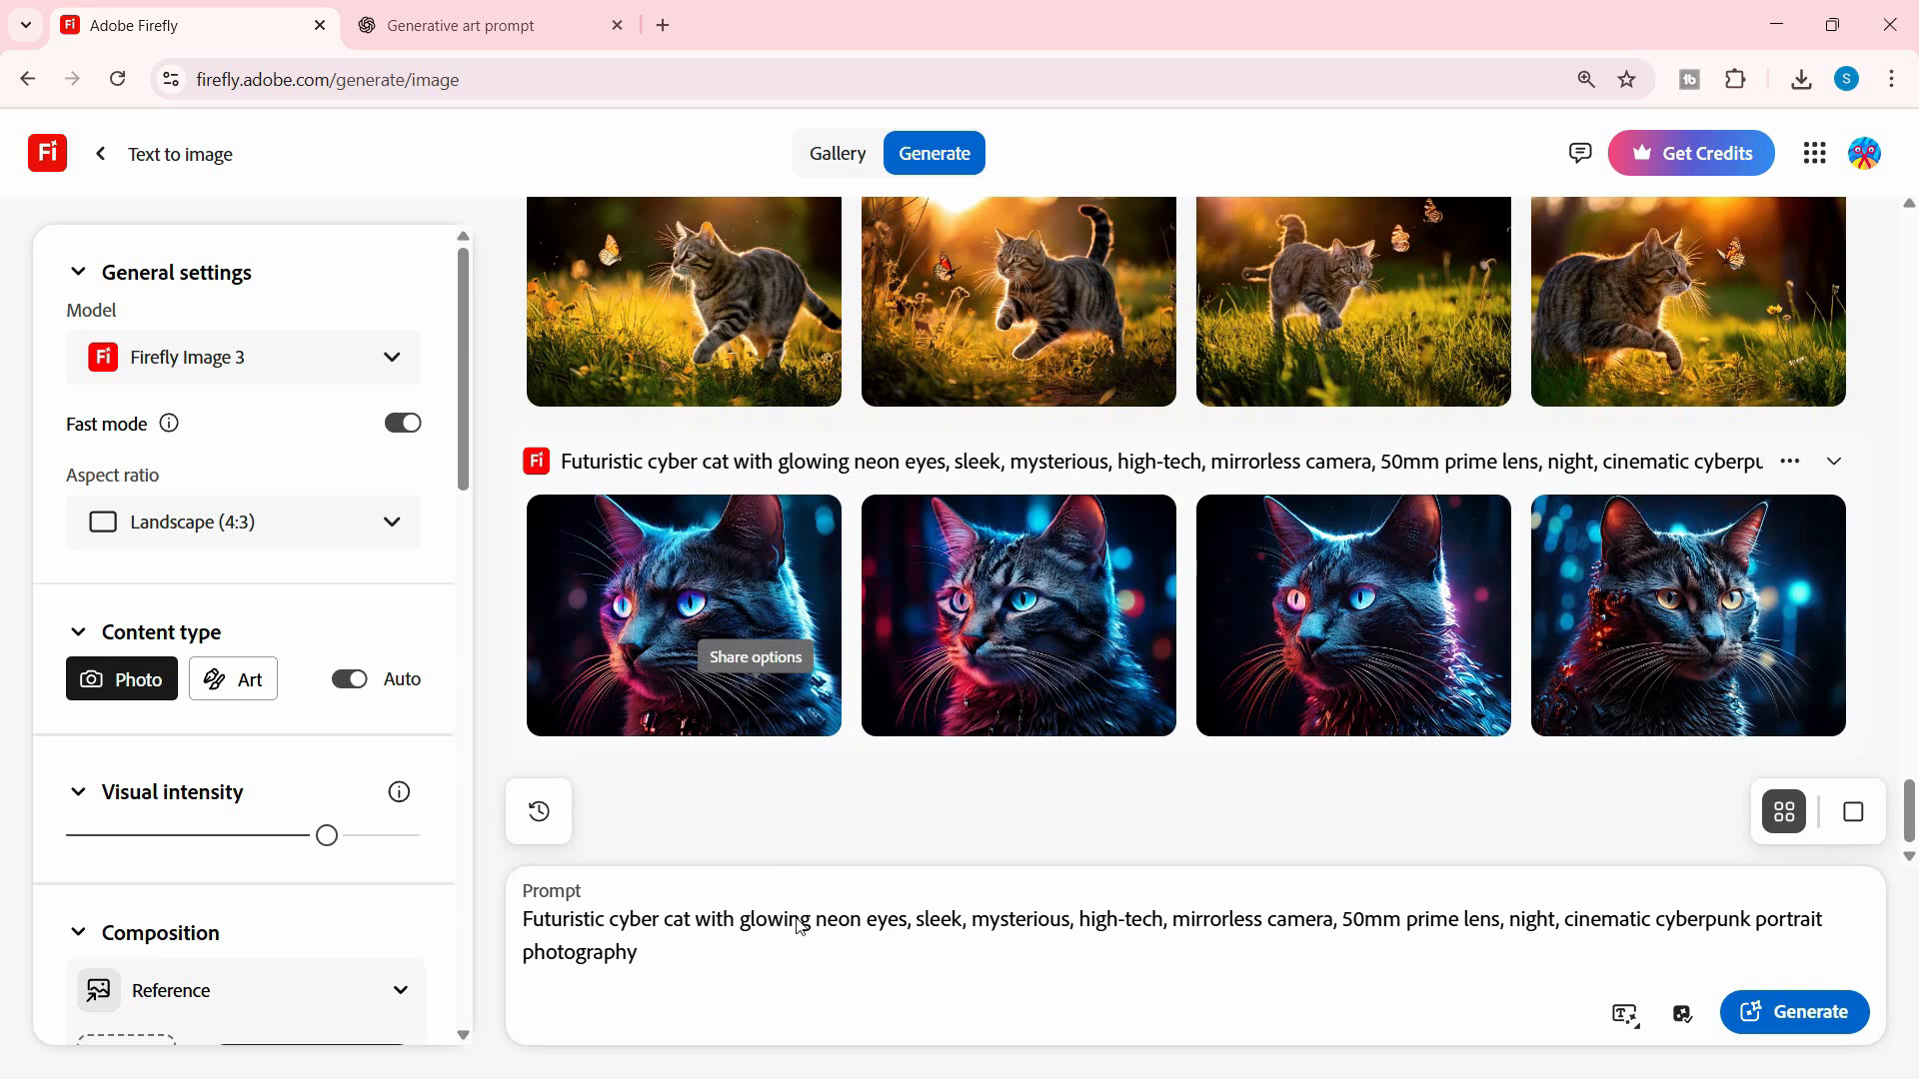
pyautogui.click(797, 960)
pyautogui.hotkey('ctrl', 'a')
pyautogui.press('BackSpace')
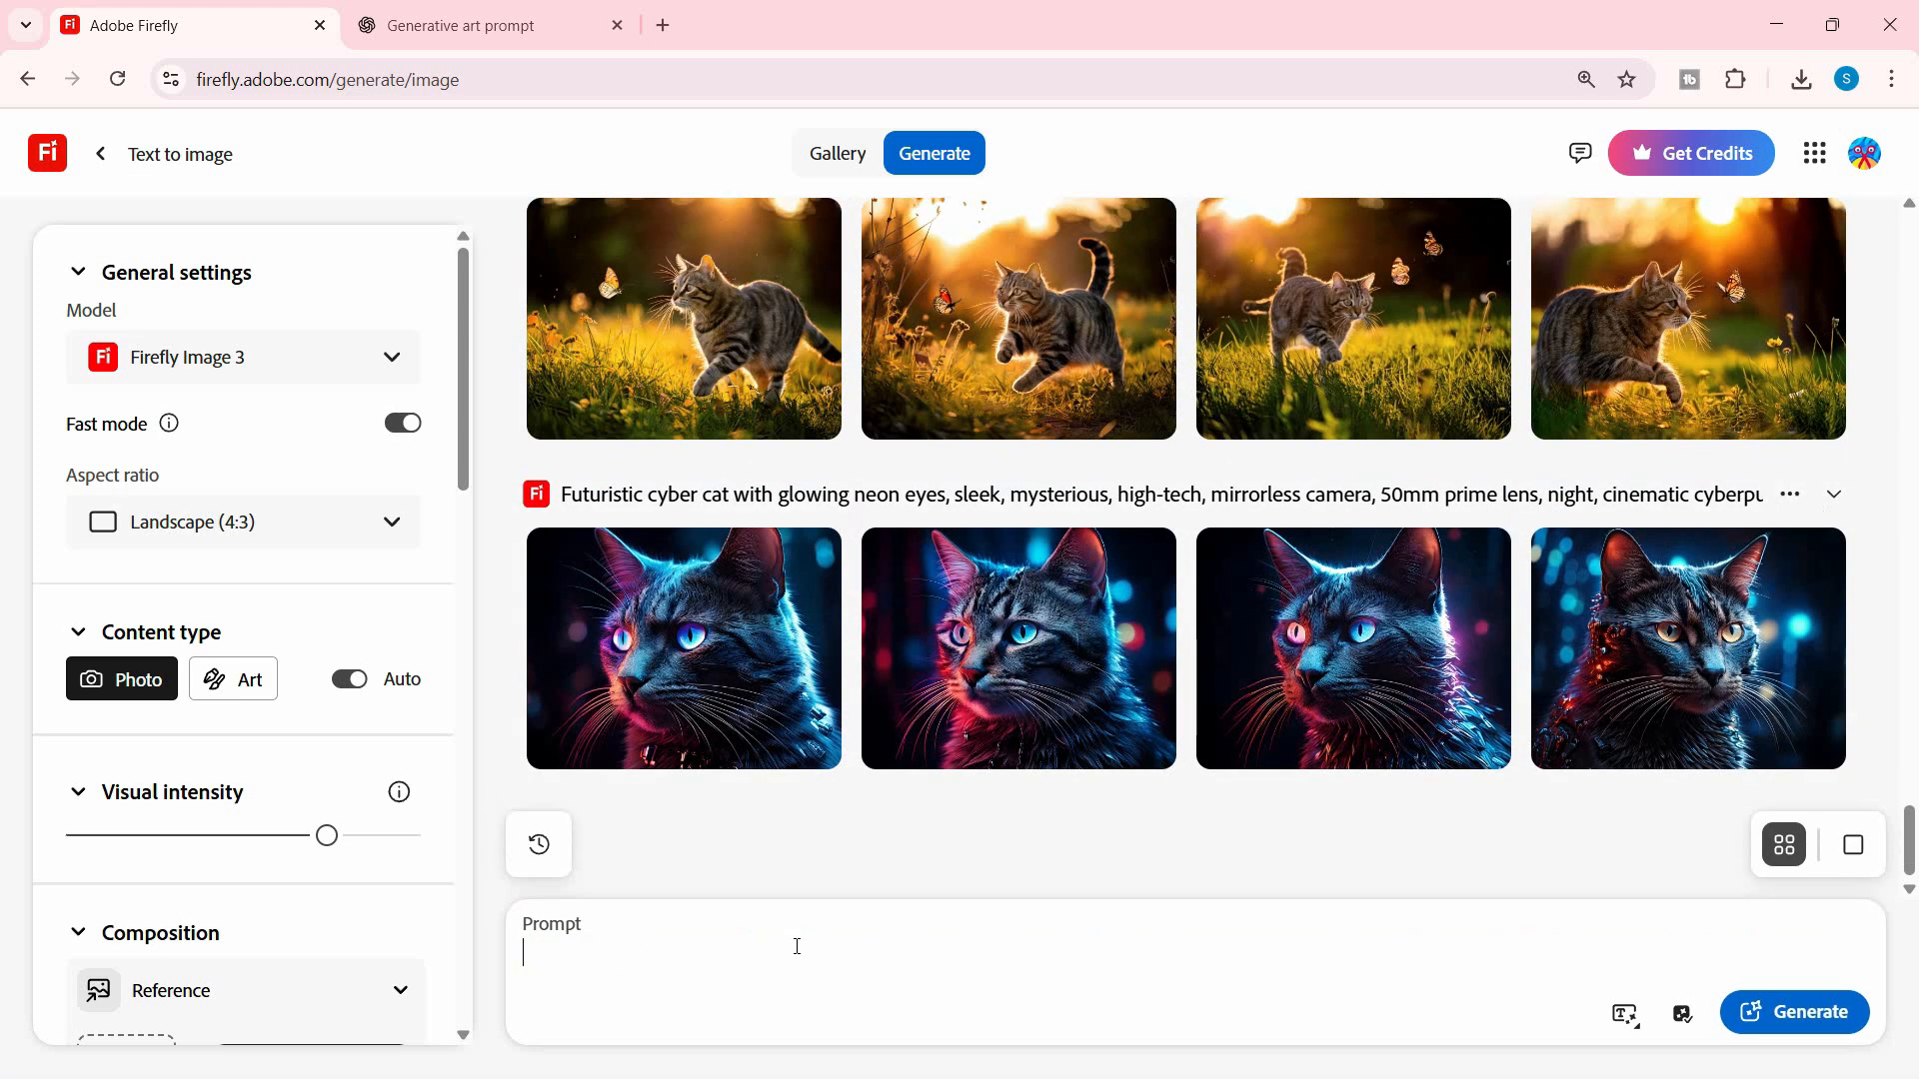
pyautogui.hotkey('ctrl', 'v')
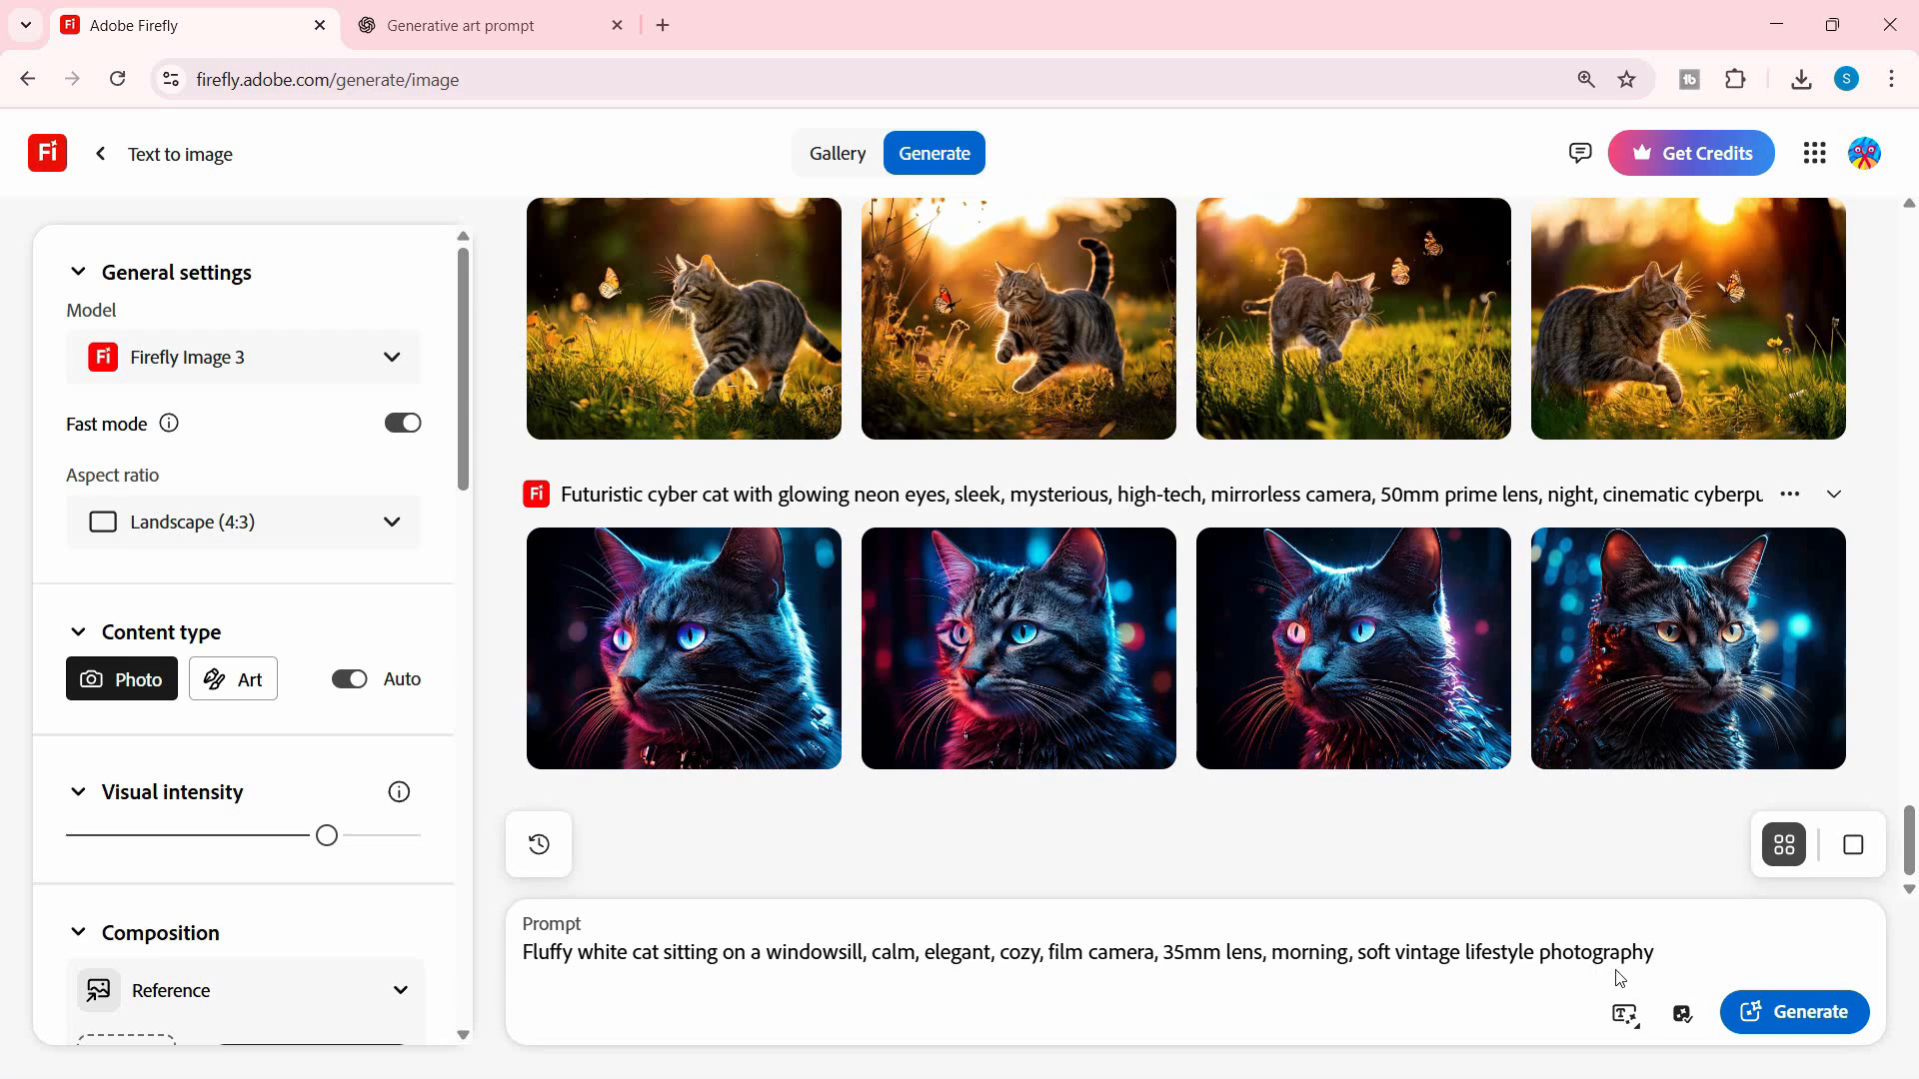
pyautogui.click(1850, 1013)
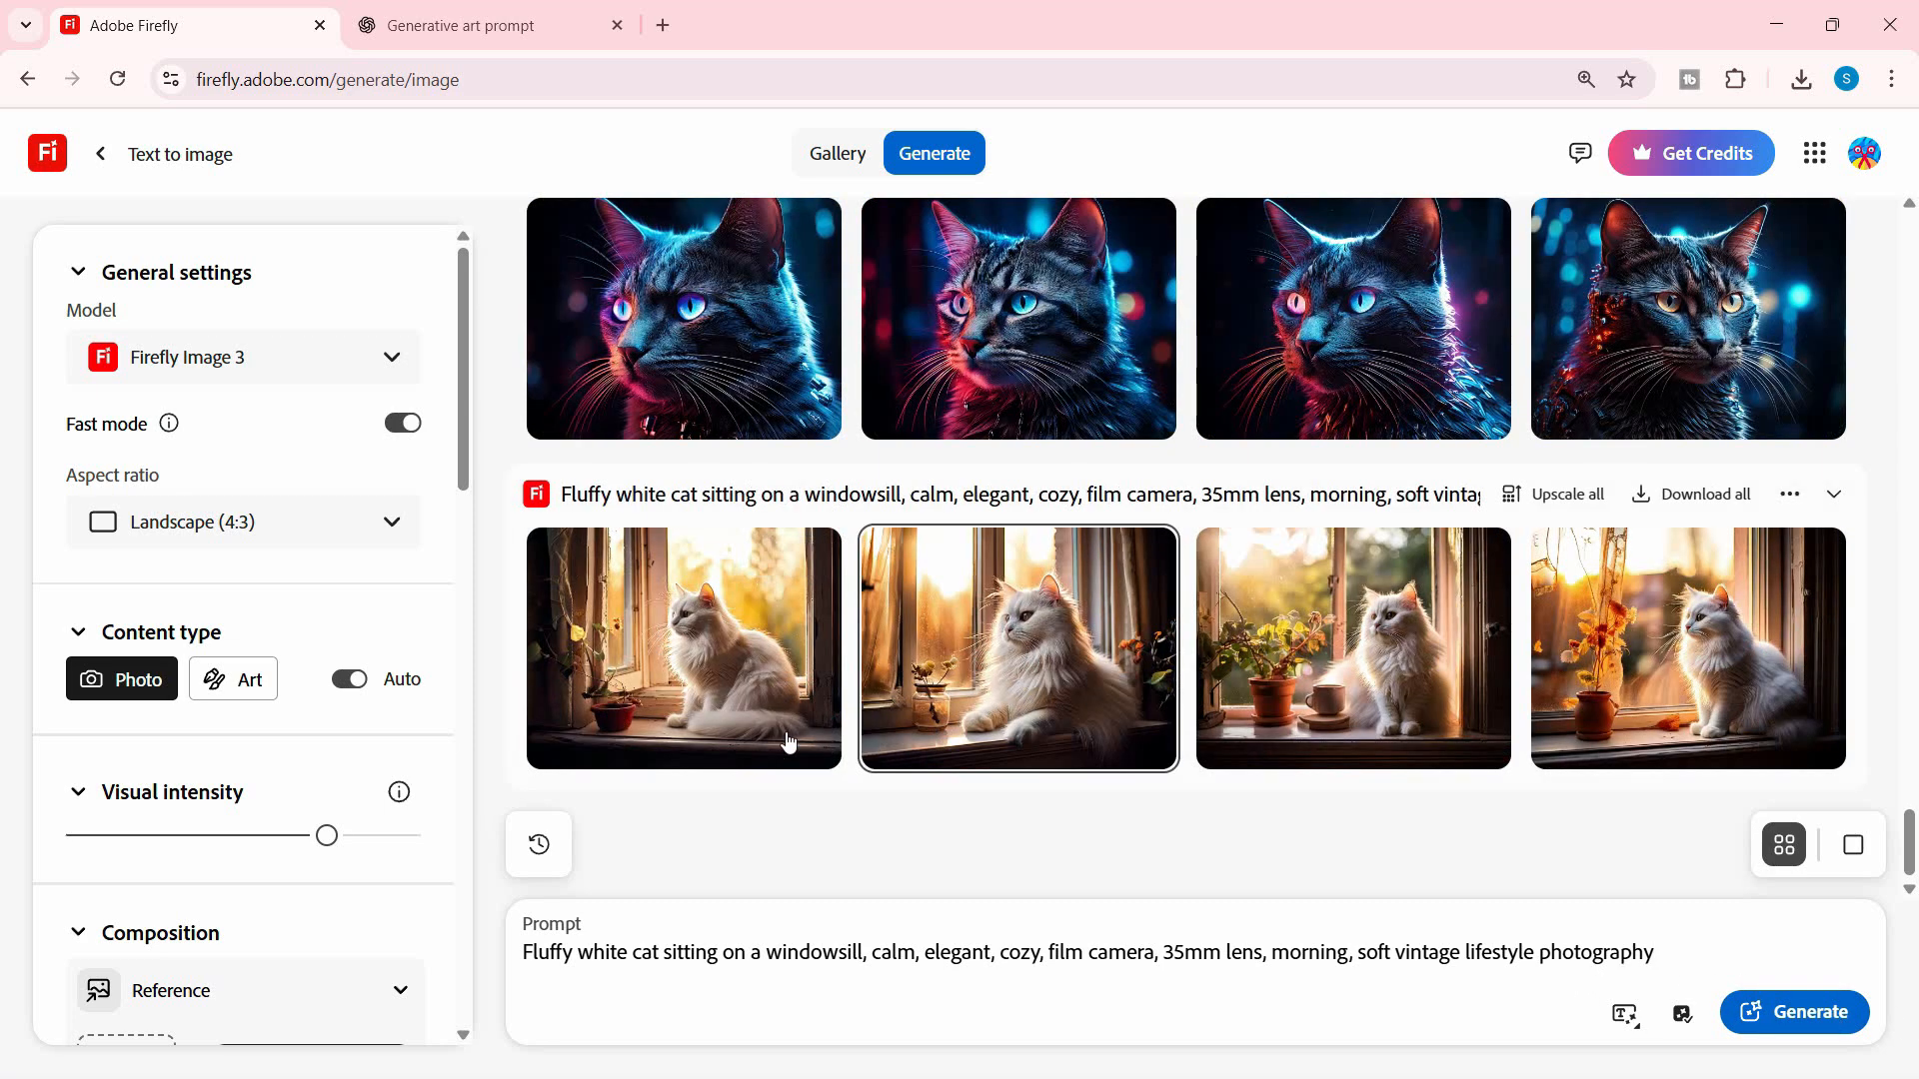
# View the generated white cat images enlarged, including the cat lying beside the flower jar
pyautogui.click(739, 659)
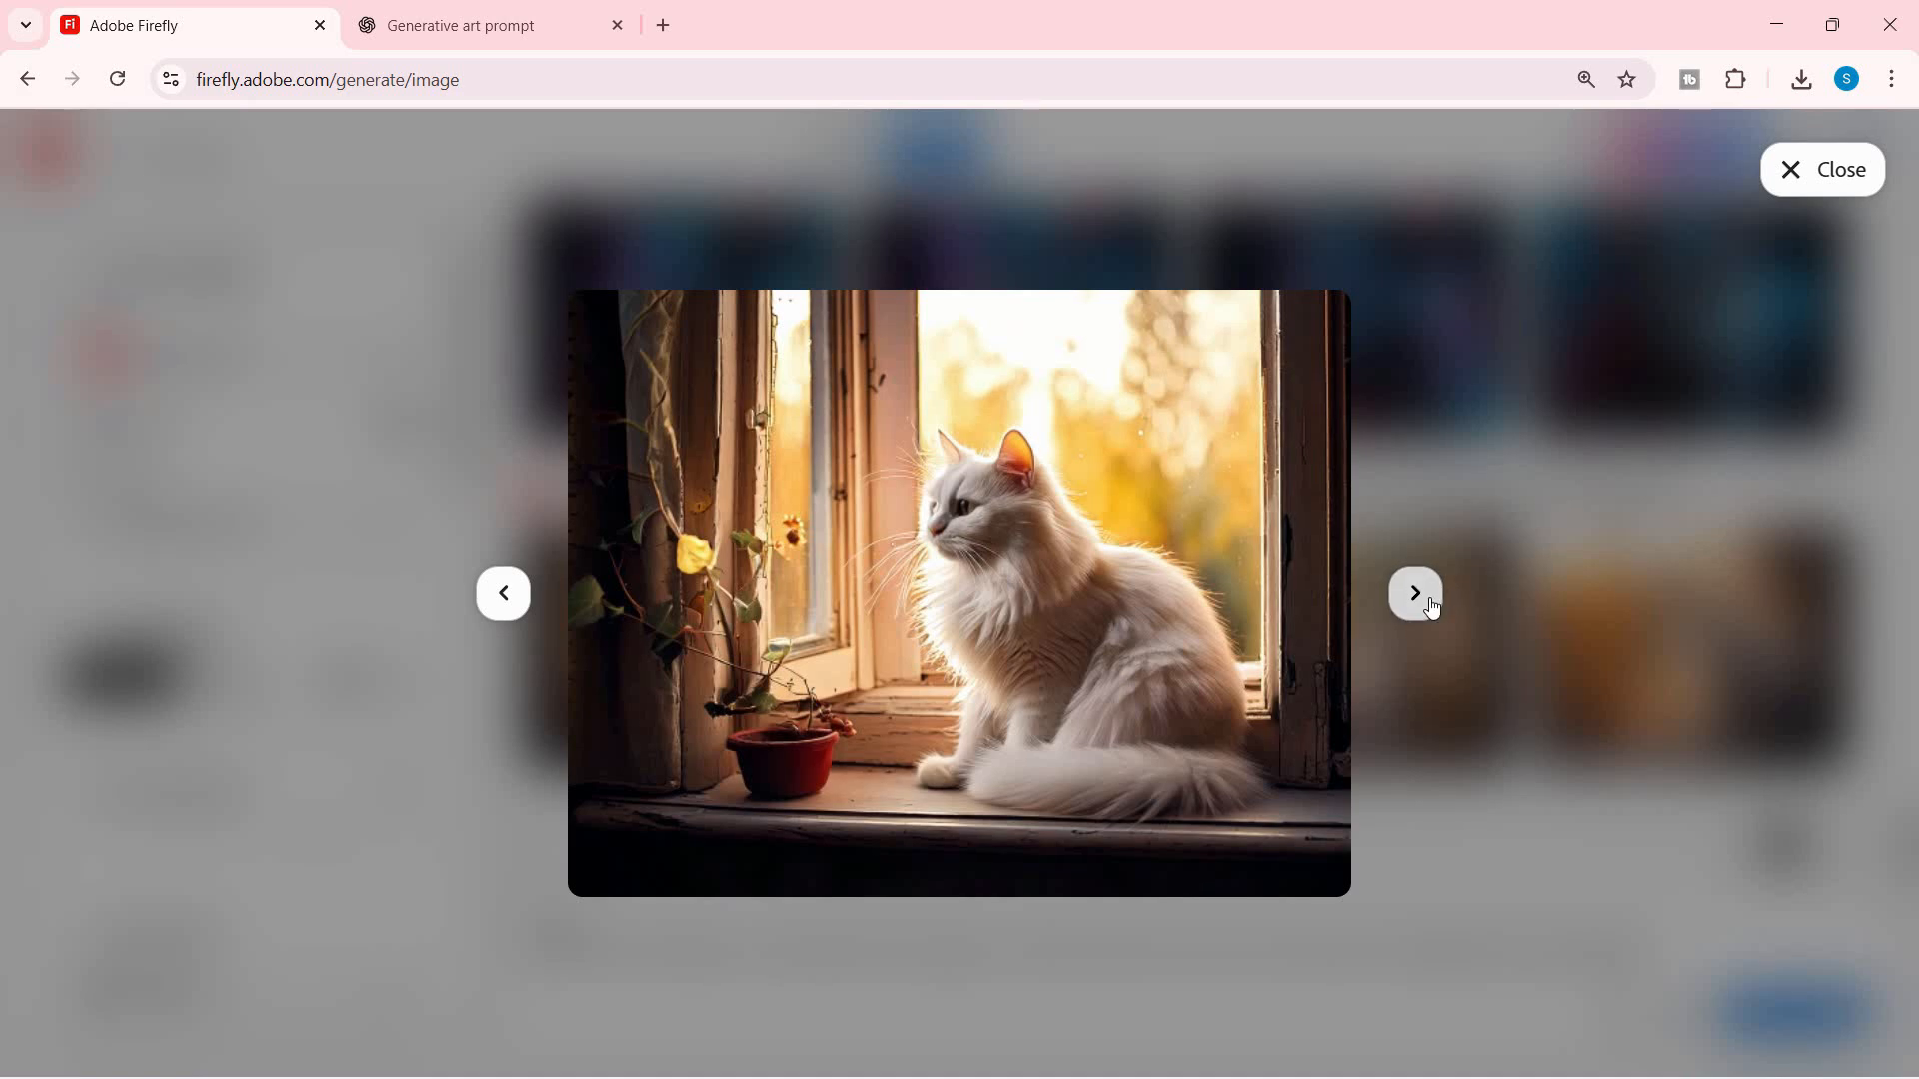
pyautogui.click(1392, 605)
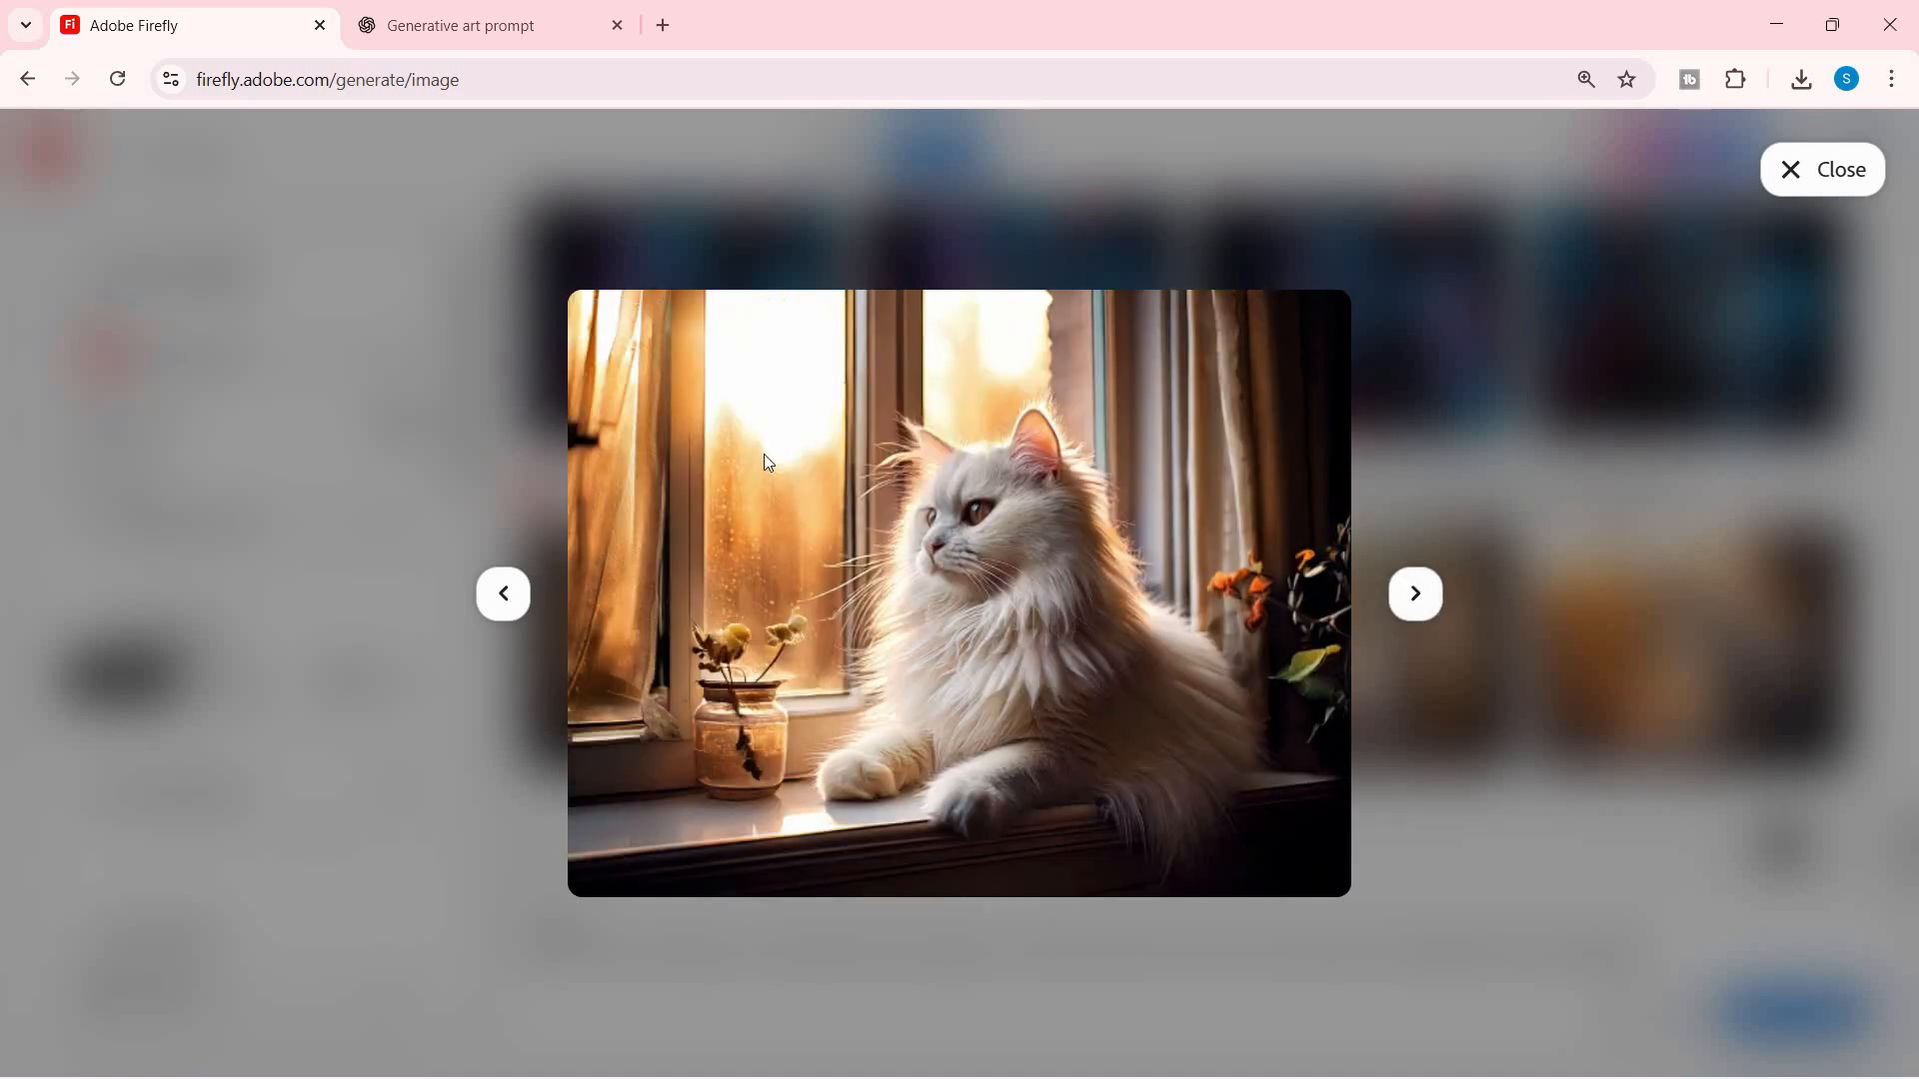
pyautogui.press('Escape')
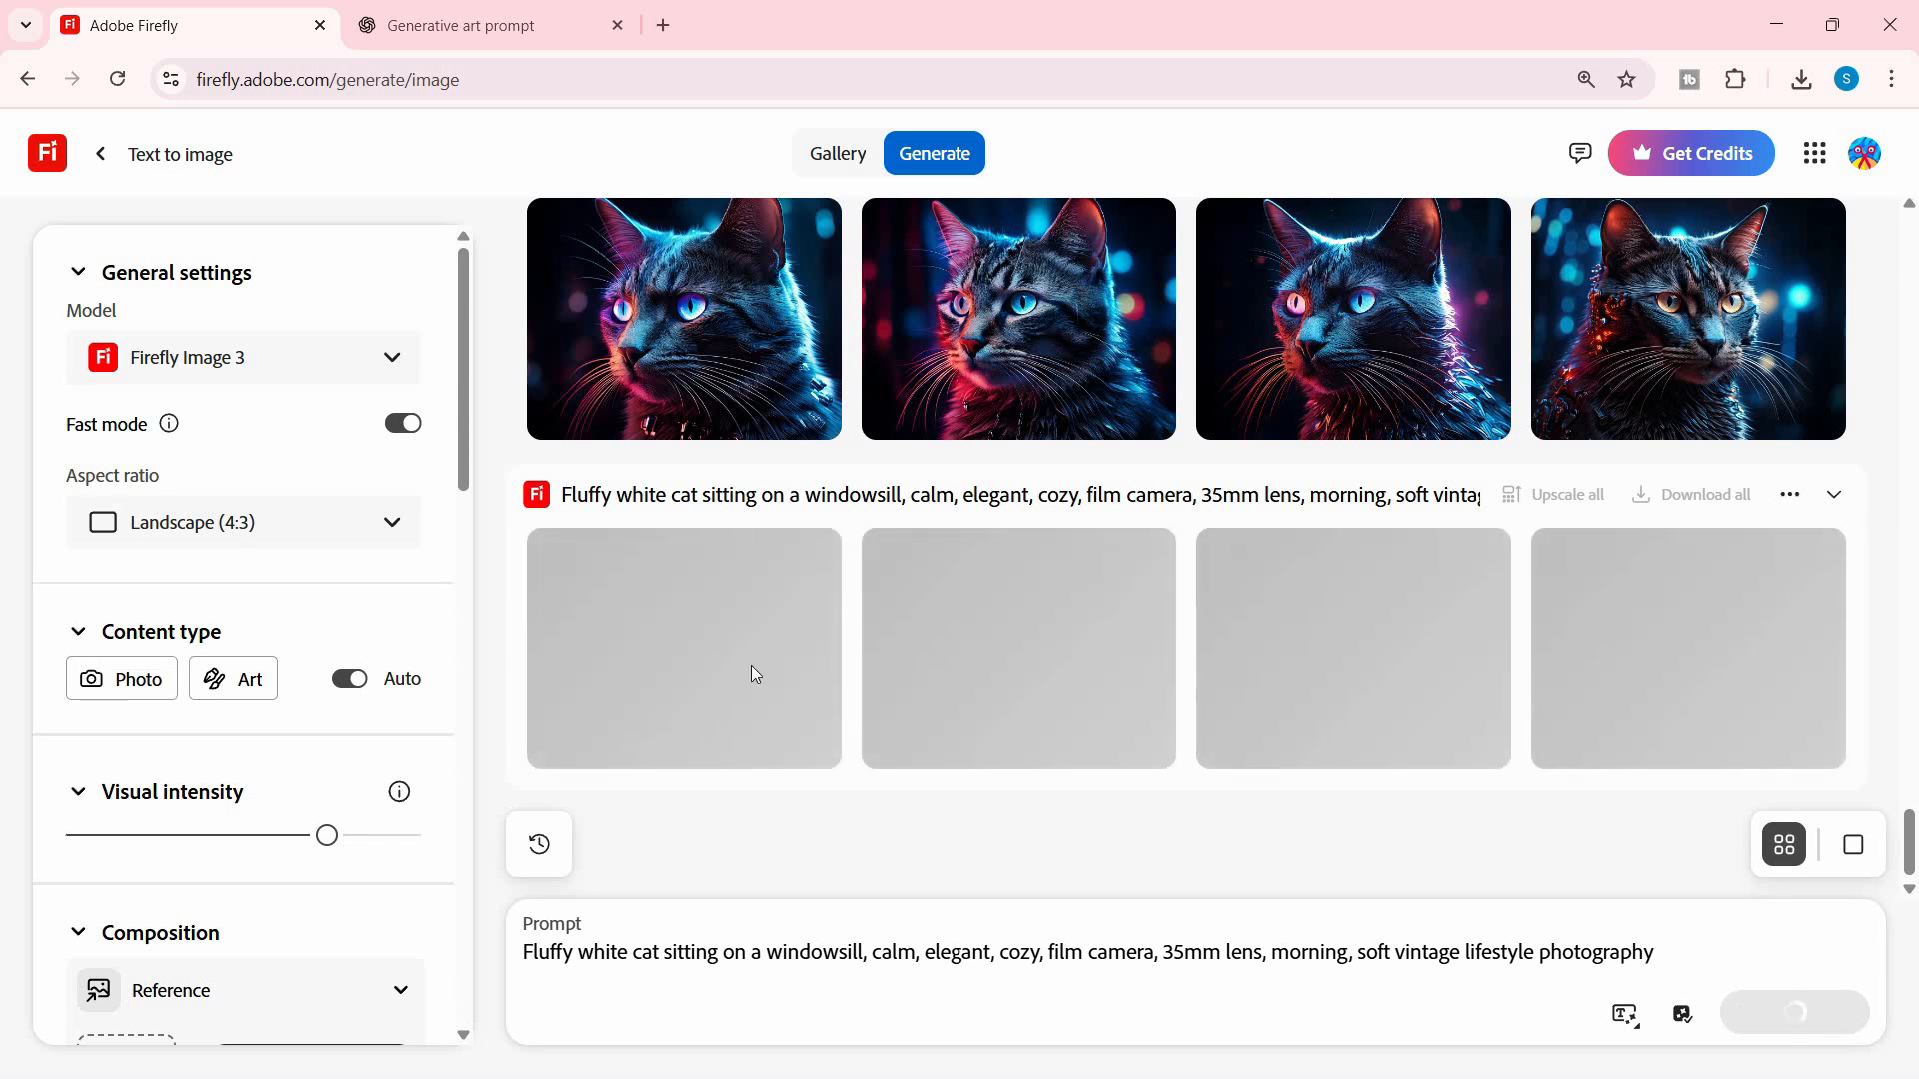
pyautogui.click(752, 666)
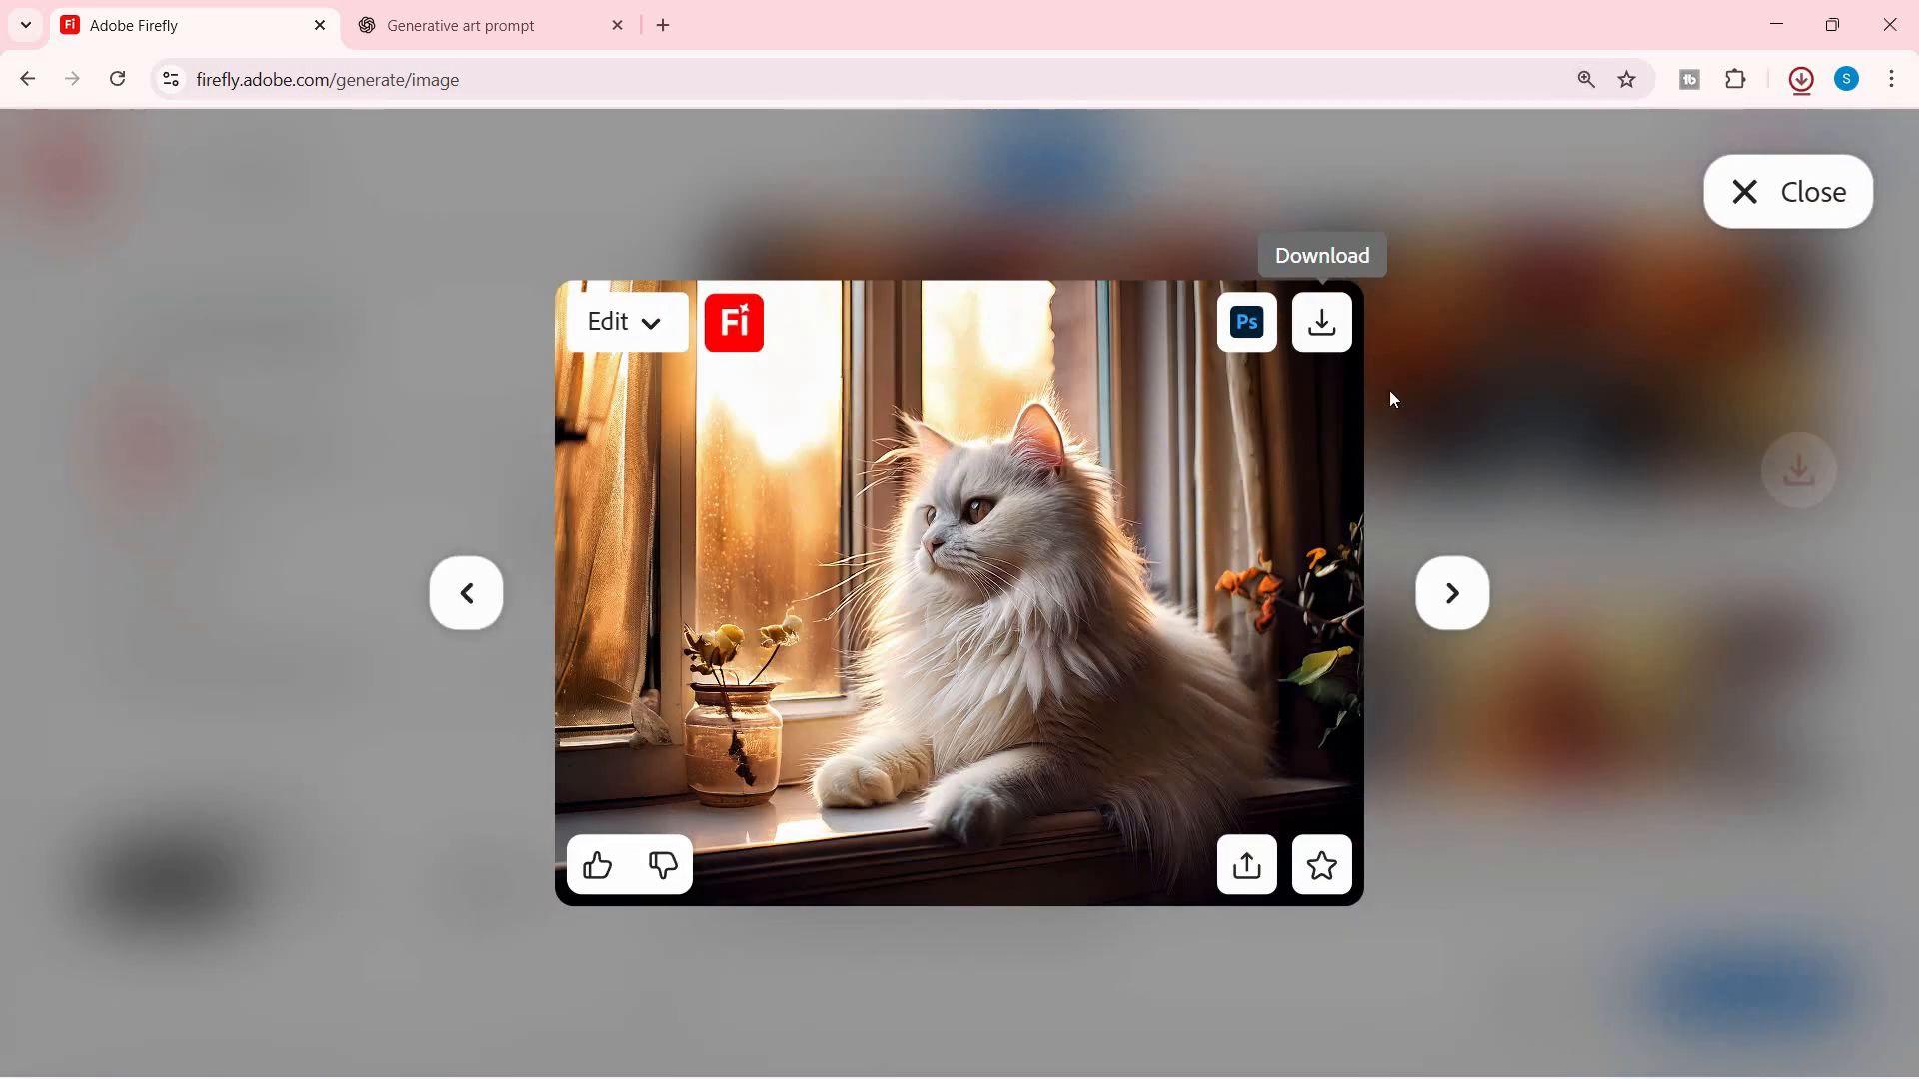
# Download the image of the white cat lying beside the flower jar and inspect the file up close in the photo viewer
pyautogui.click(1326, 322)
pyautogui.click(1681, 148)
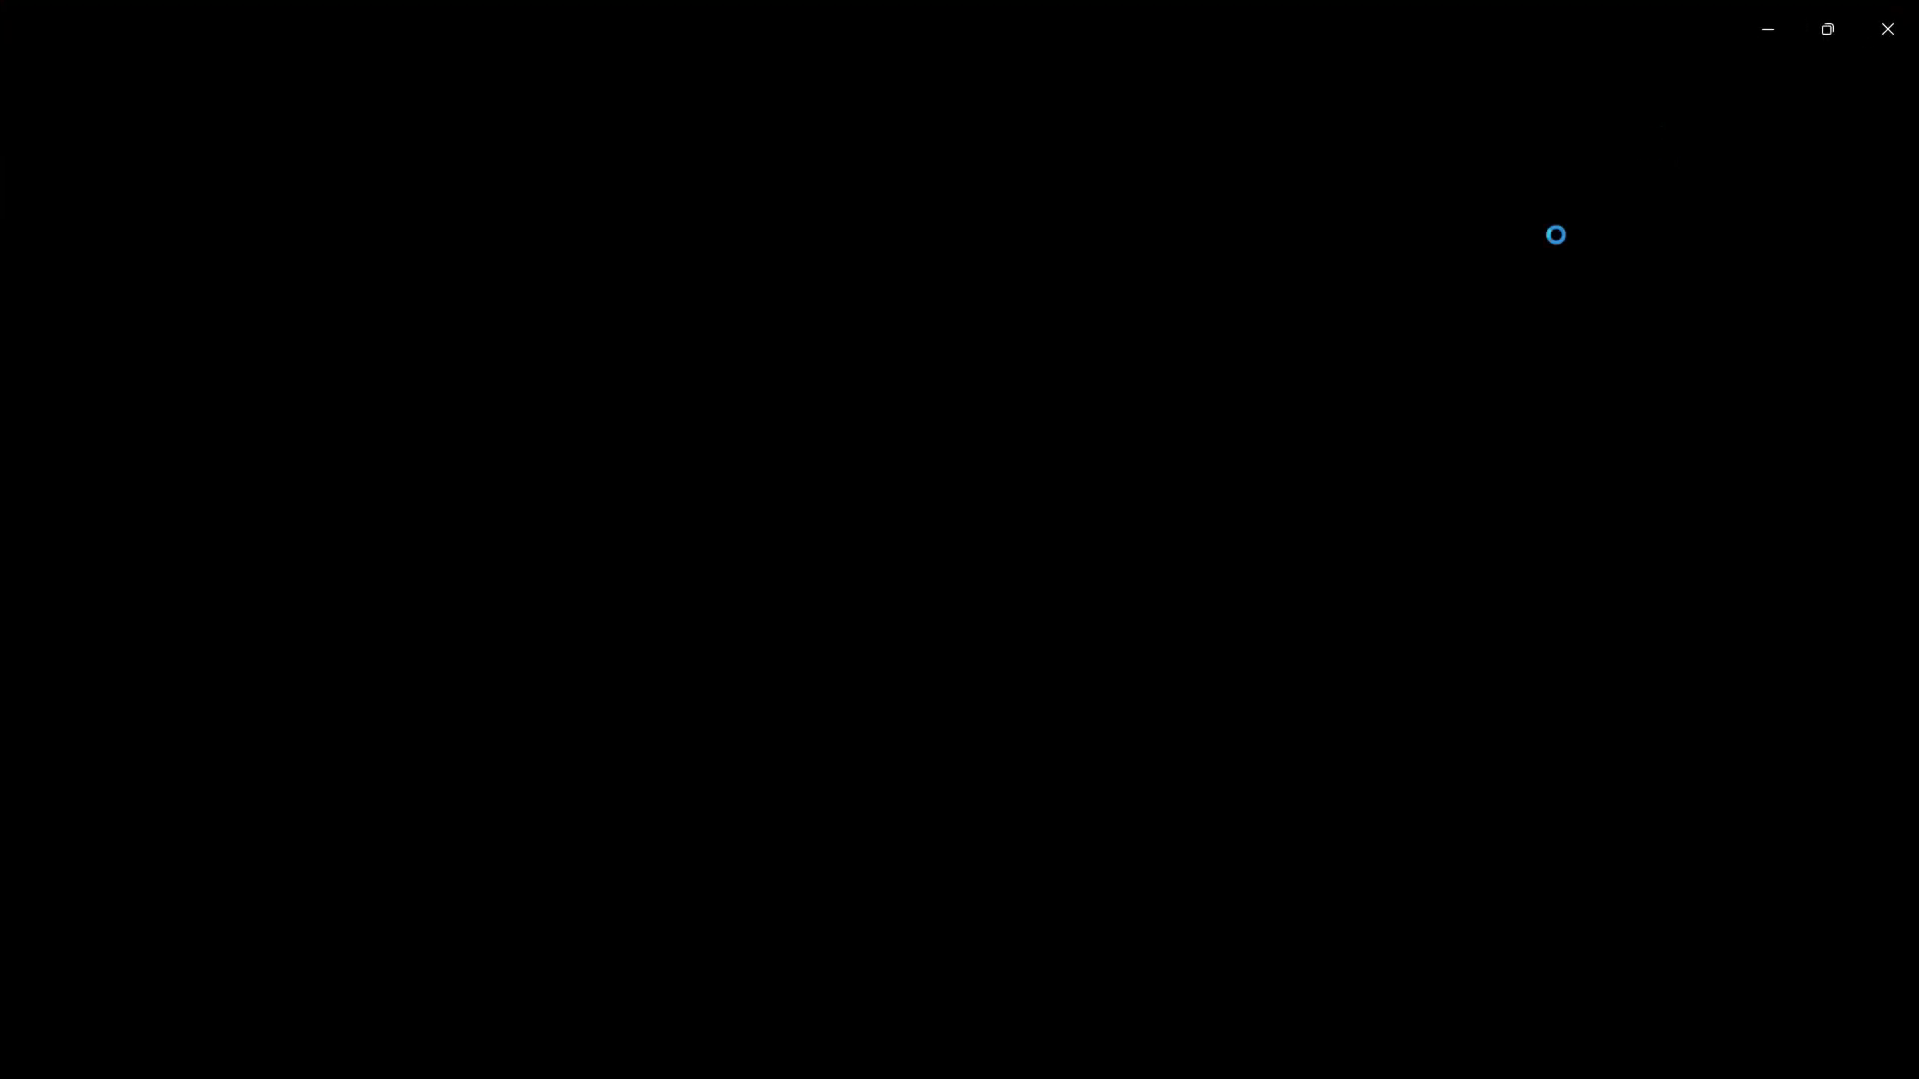
pyautogui.scroll(4, 1070, 462)
pyautogui.scroll(-4, 1161, 459)
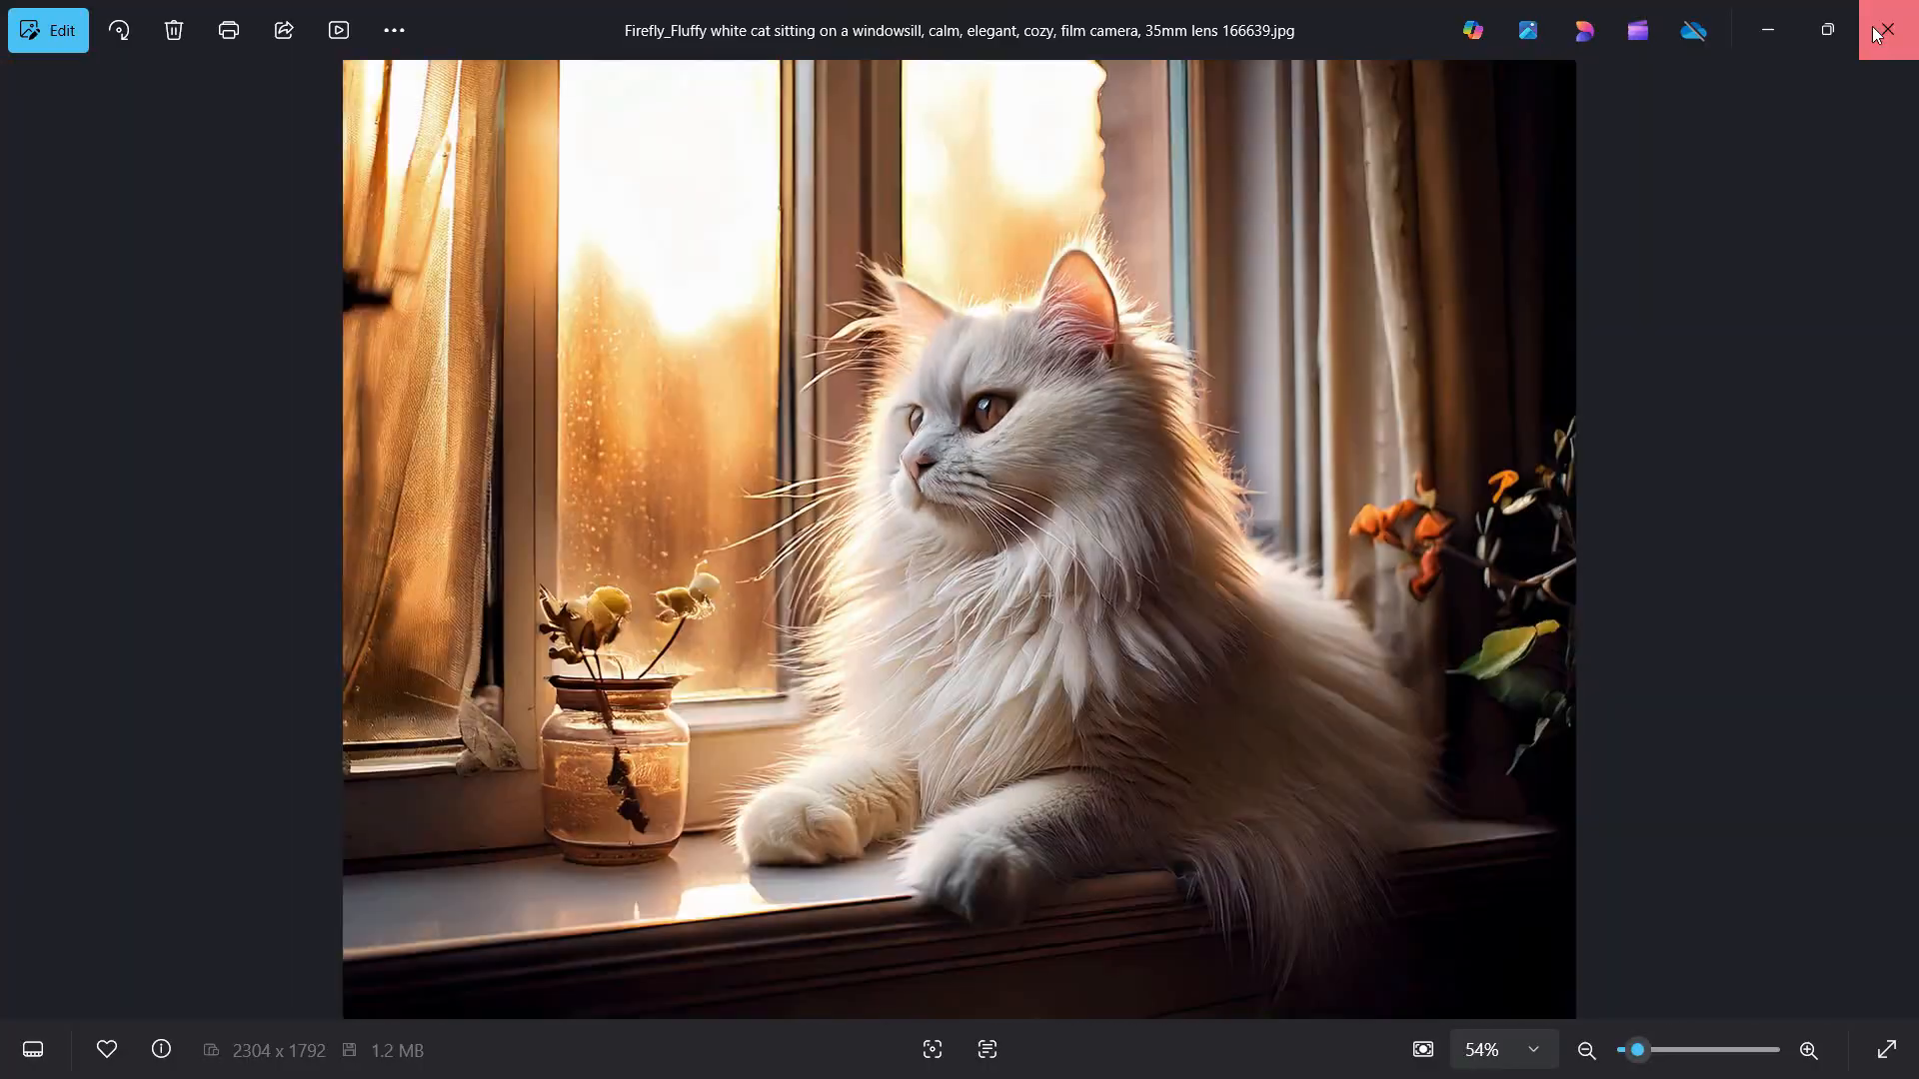
pyautogui.click(1888, 29)
# Browse on through the remaining enlarged white cat images in Adobe Firefly
pyautogui.click(1455, 616)
pyautogui.click(1453, 600)
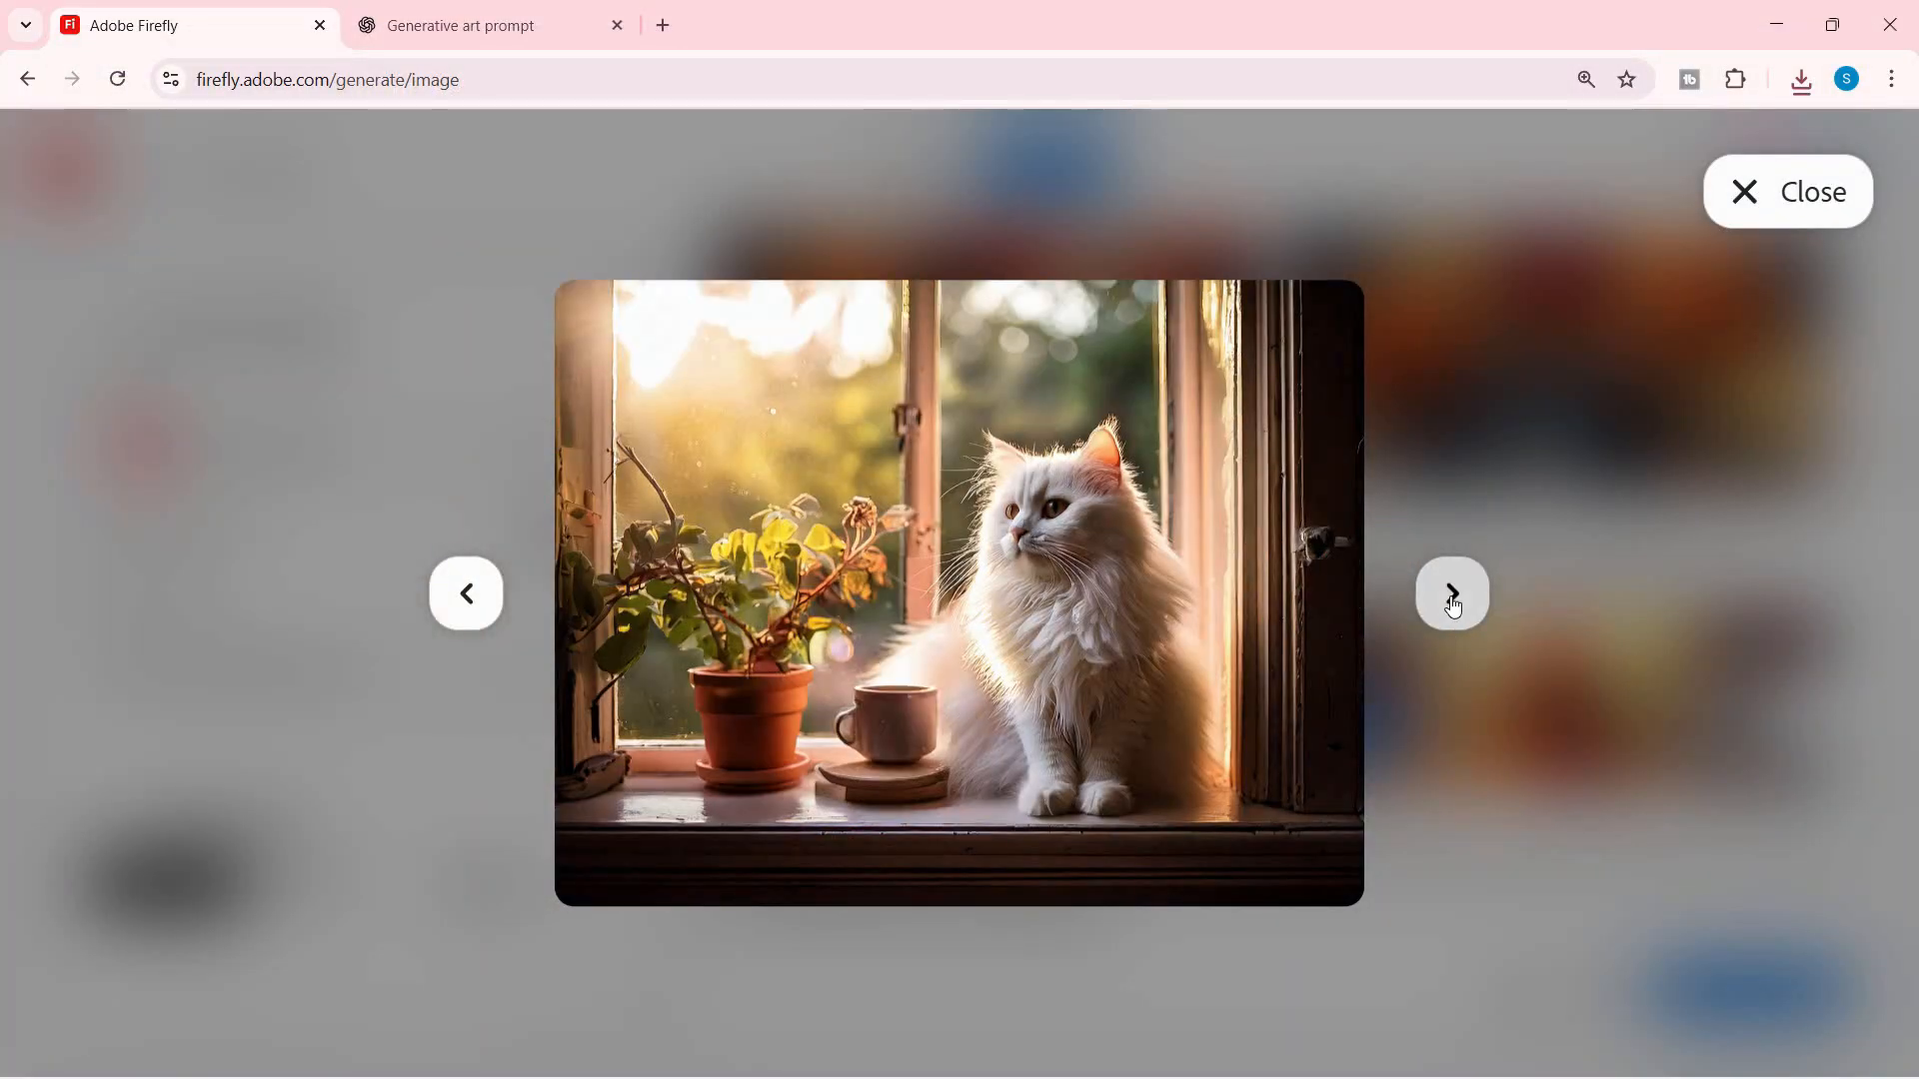
# Cycle through the enlarged white cat images once more and close the enlarged view
pyautogui.click(1454, 603)
pyautogui.click(1454, 603)
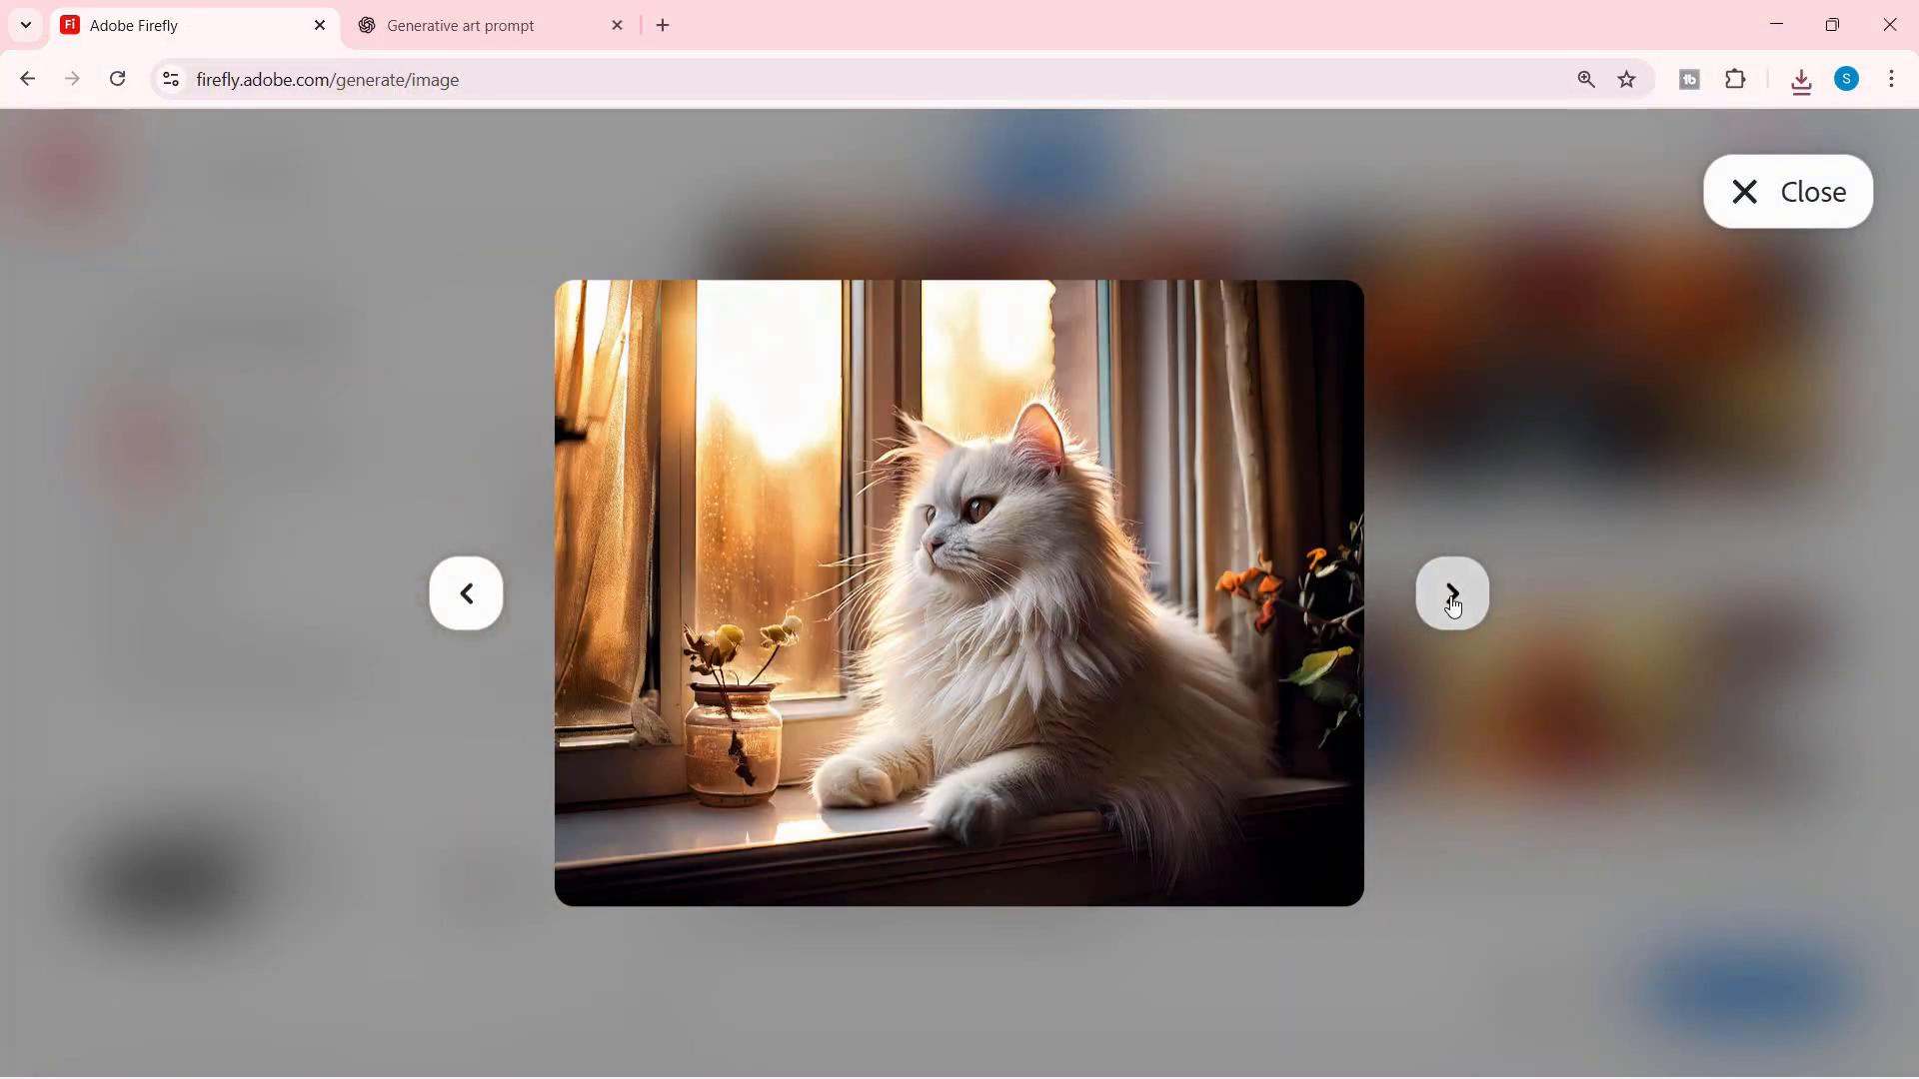
pyautogui.click(1455, 603)
pyautogui.click(1454, 603)
pyautogui.press('Escape')
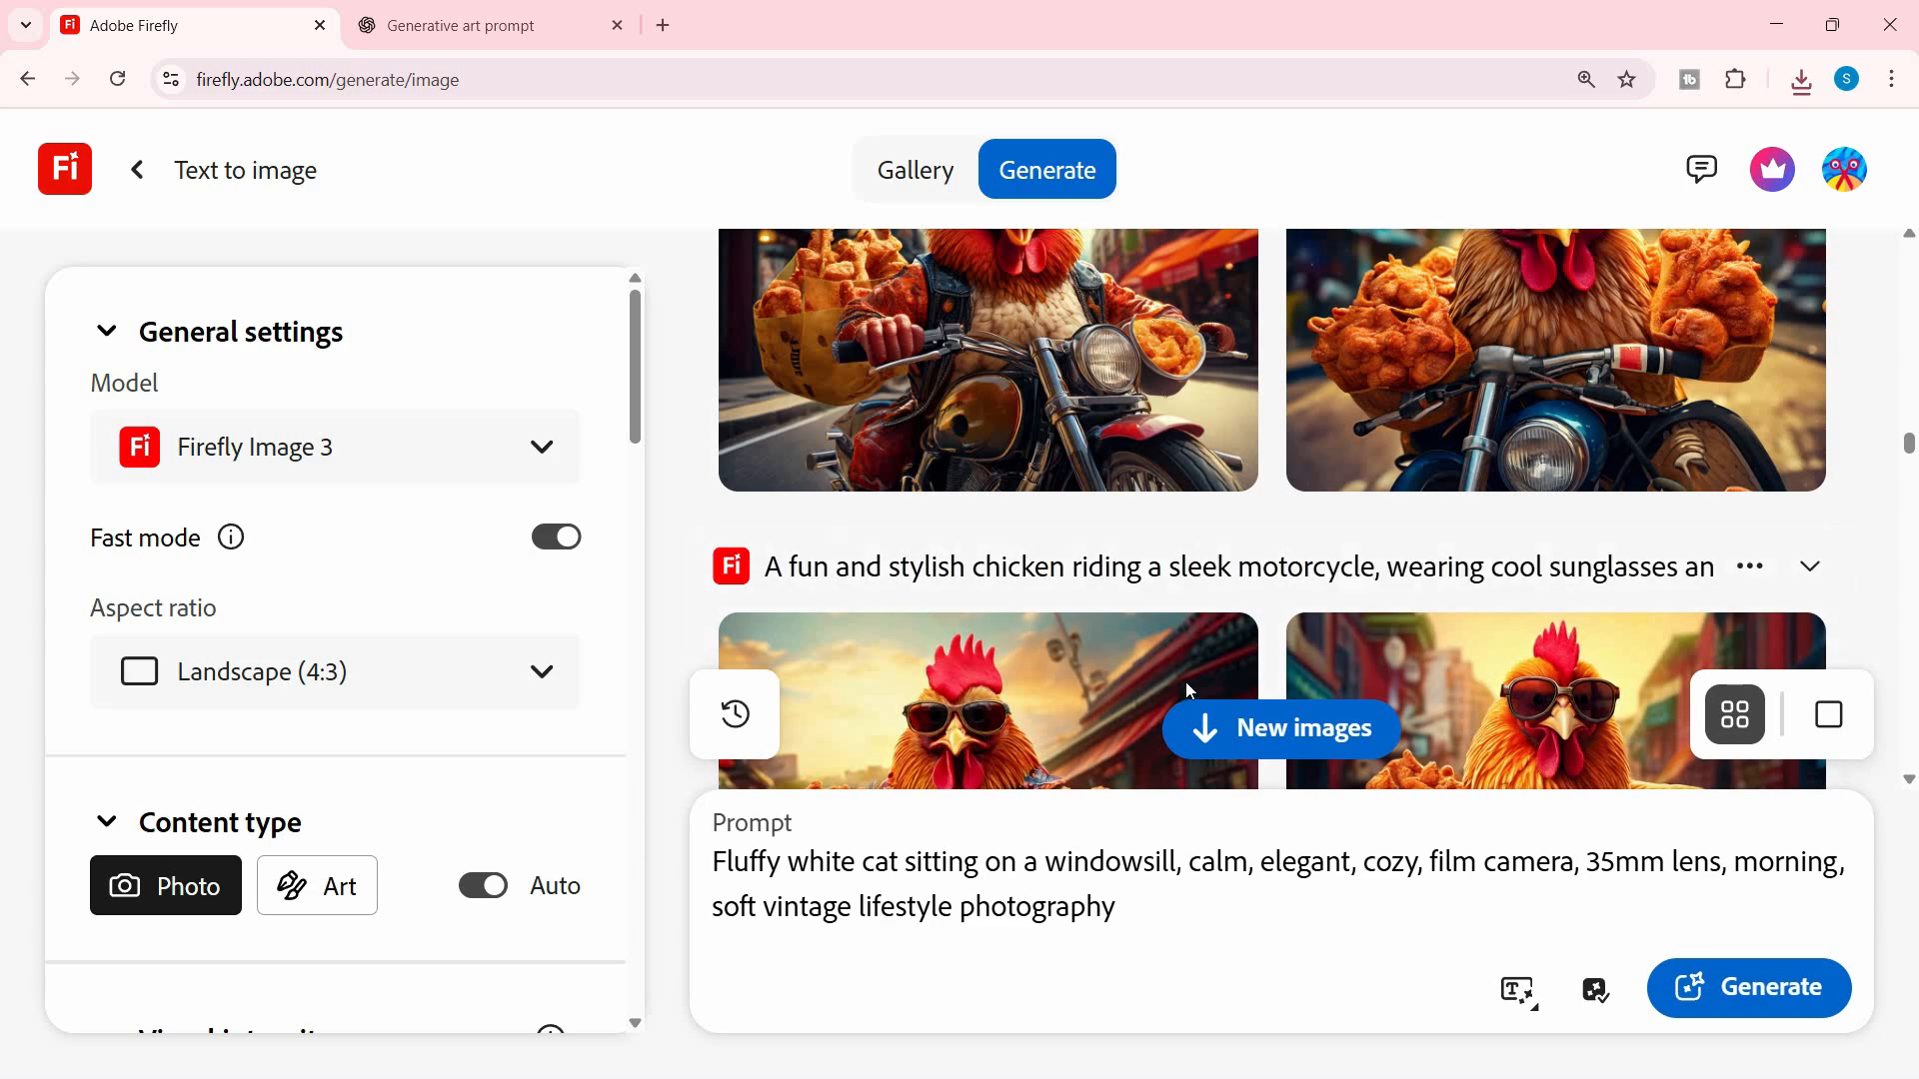
# Reduce the page zoom and bring the latest cyber cat and fluffy white cat results into view
pyautogui.hotkey('ctrl', '-')
pyautogui.hotkey('ctrl', '-')
pyautogui.hotkey('ctrl', '-')
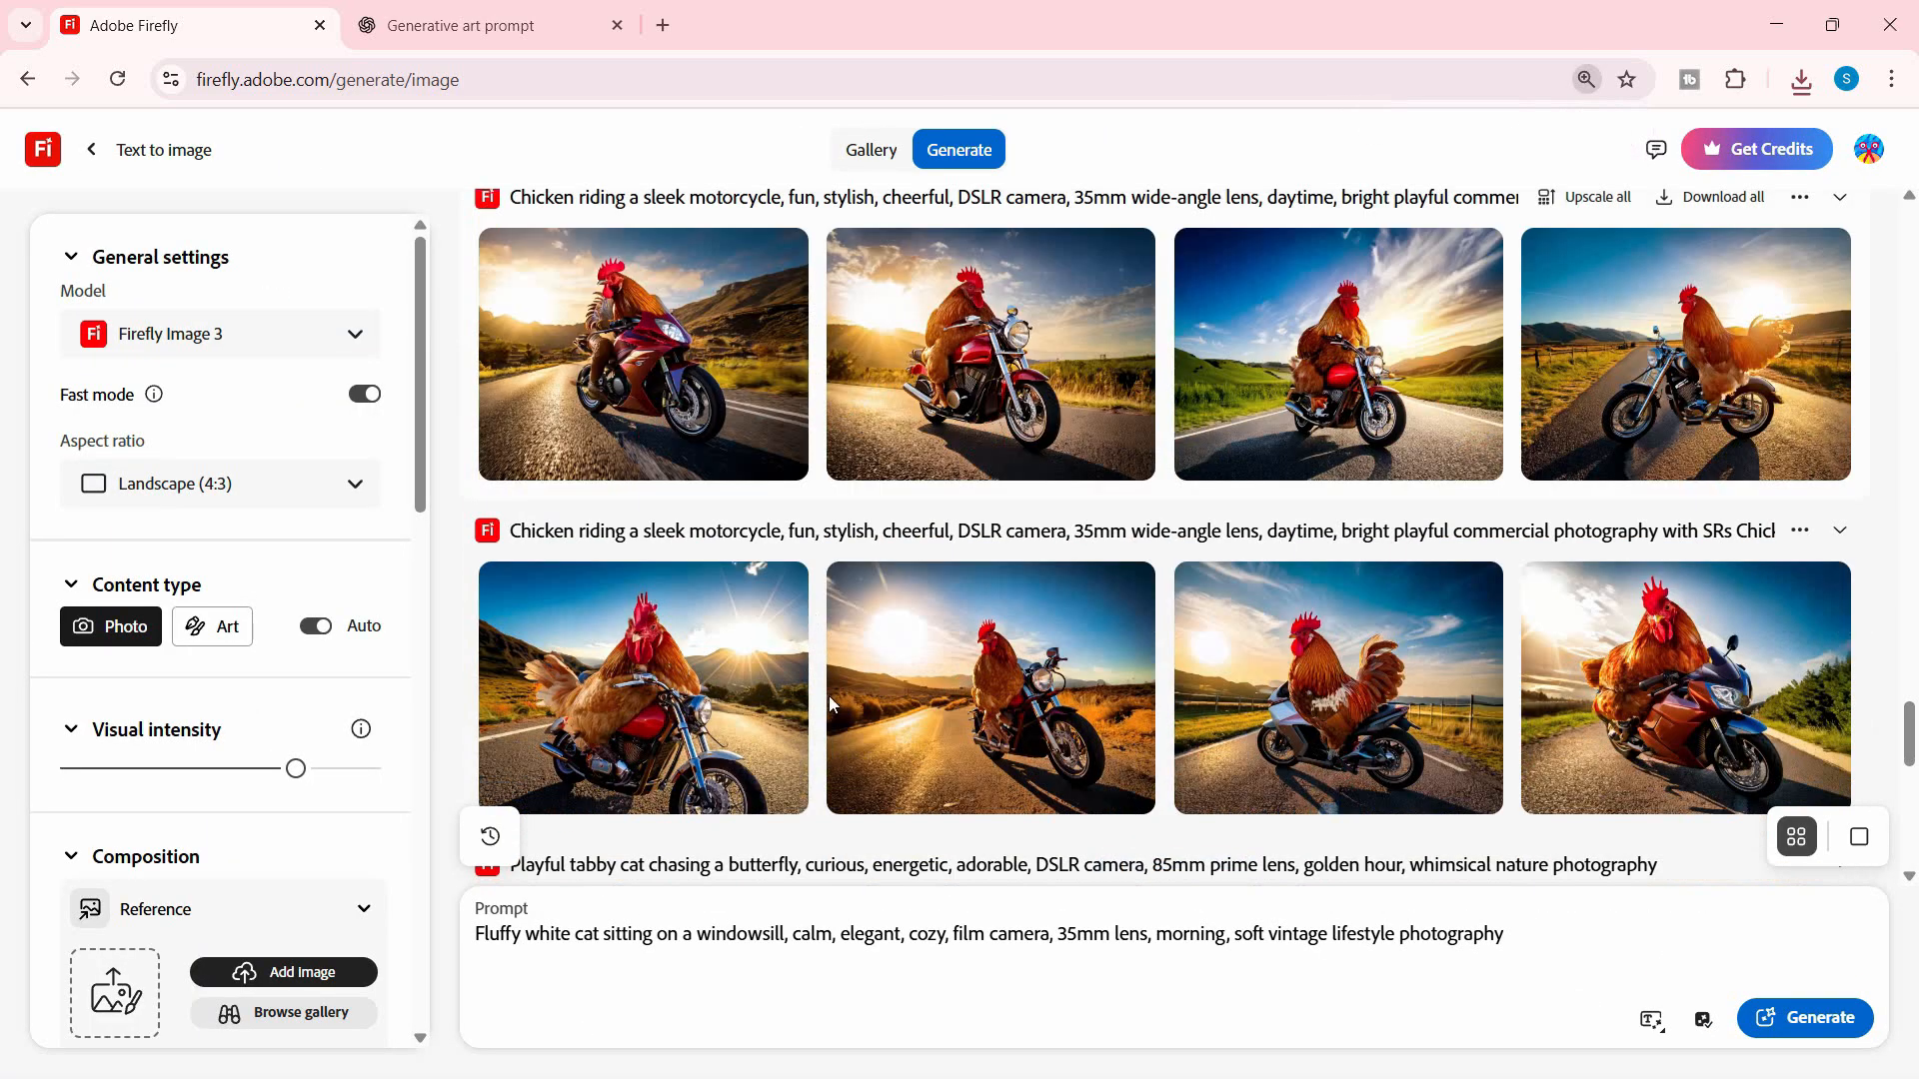
pyautogui.scroll(-5, 955, 865)
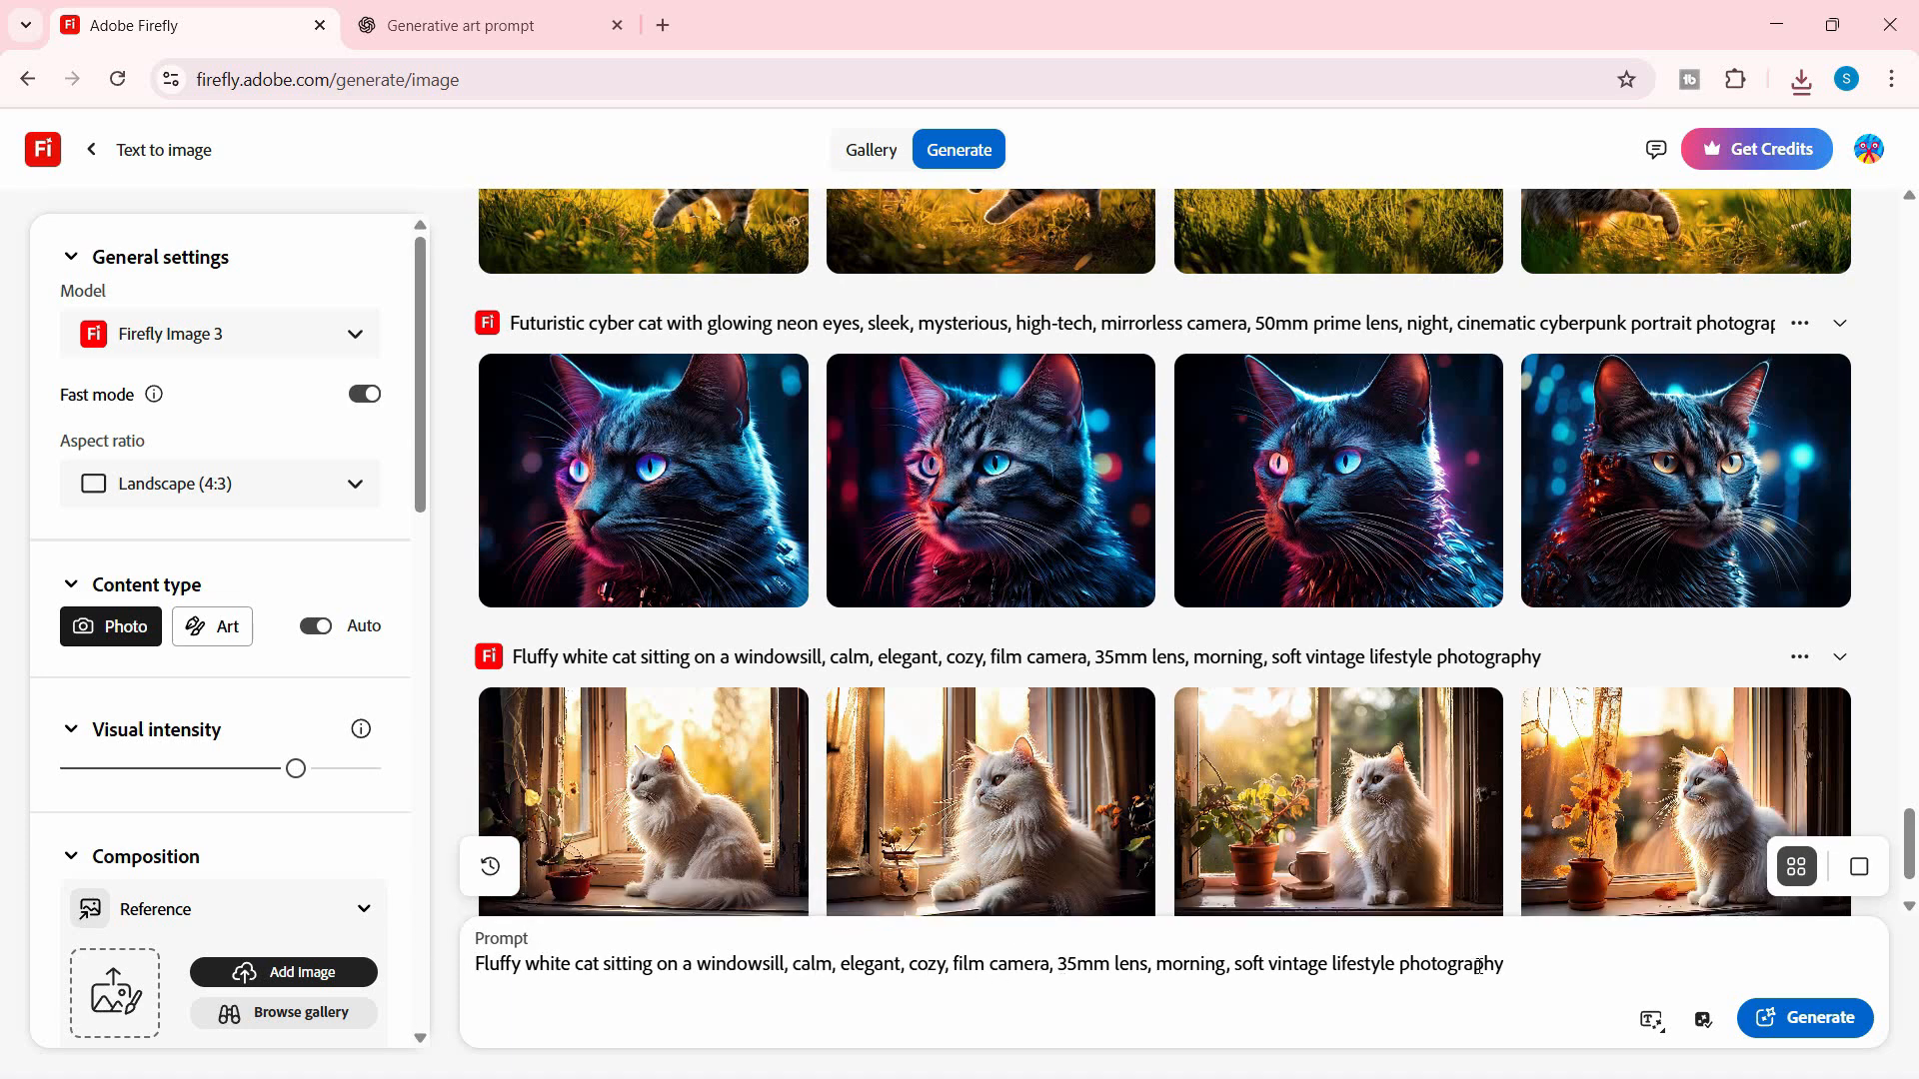
# Review the five cat prompts, the chicken prompt rewrite and the AFF1 formula in the ChatGPT conversation, and return to Adobe Firefly
pyautogui.click(543, 40)
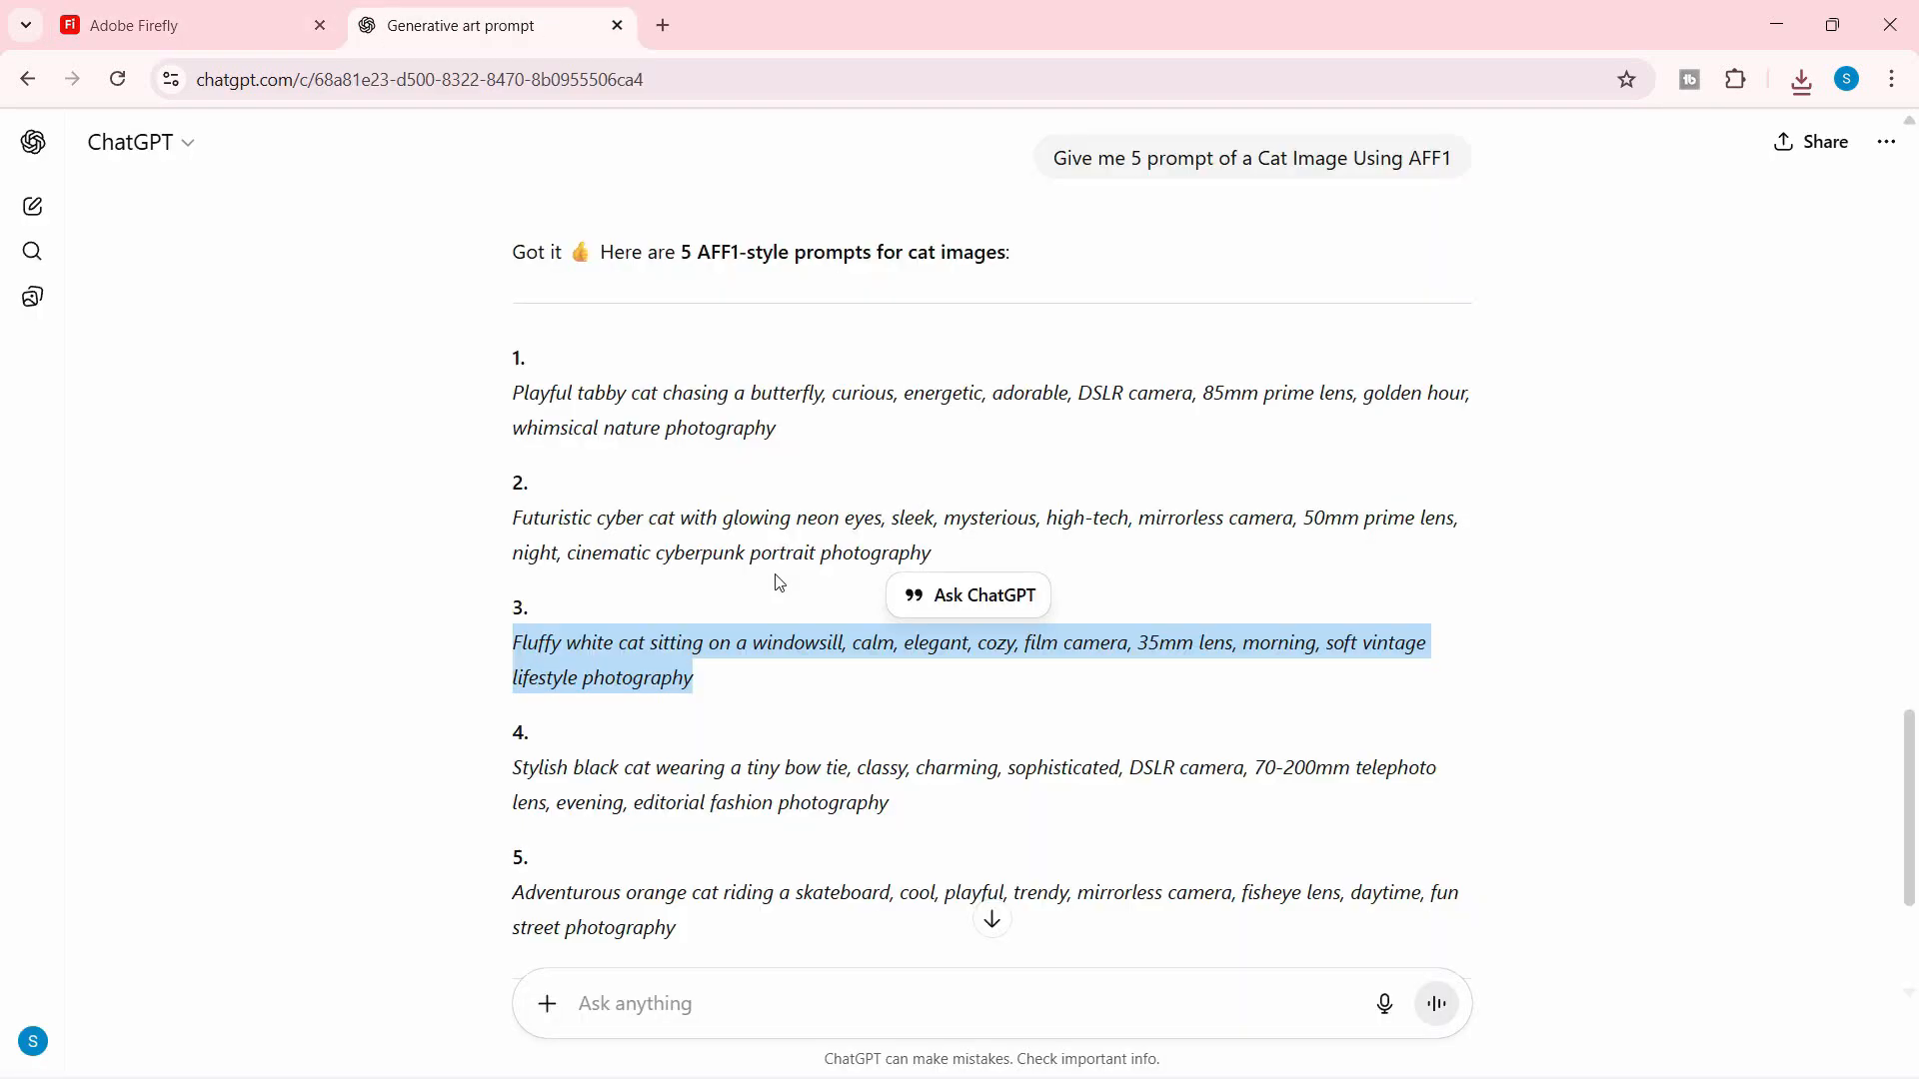
pyautogui.scroll(-3, 700, 700)
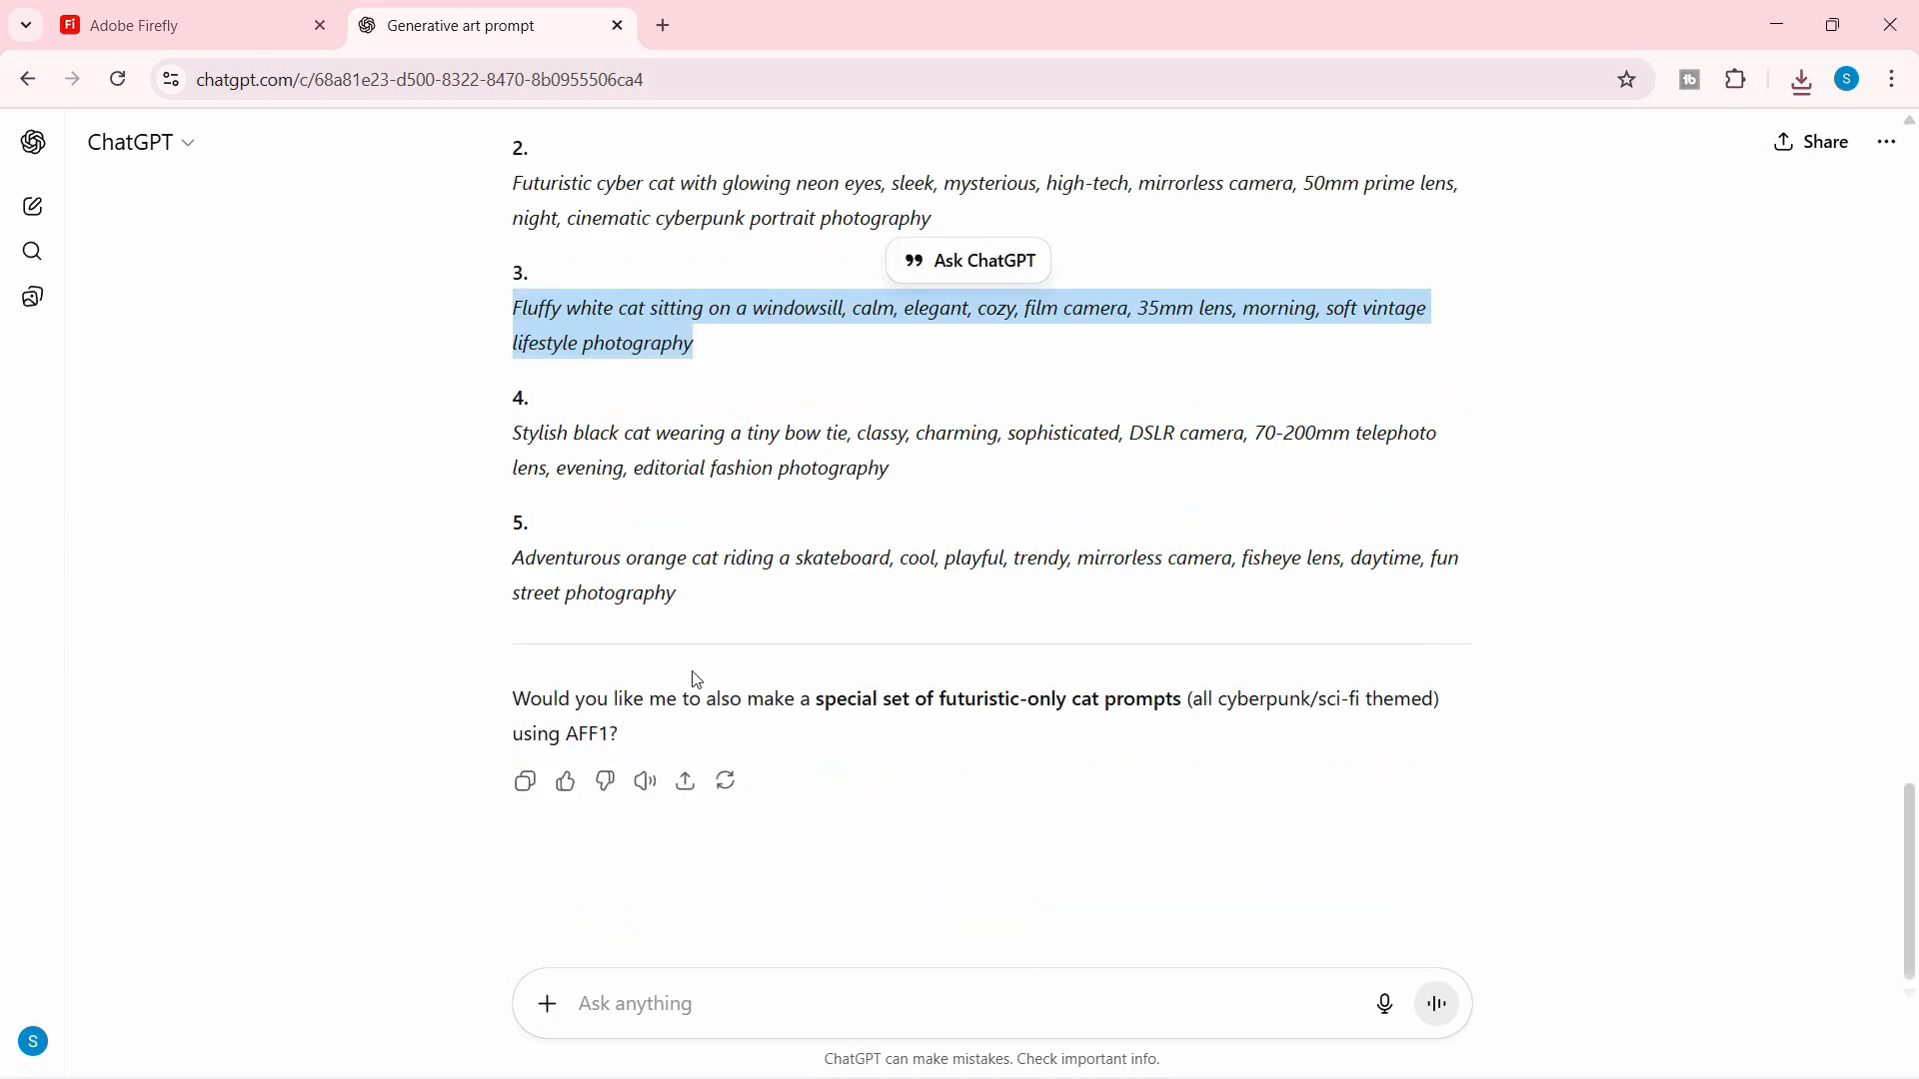
pyautogui.scroll(13, 697, 560)
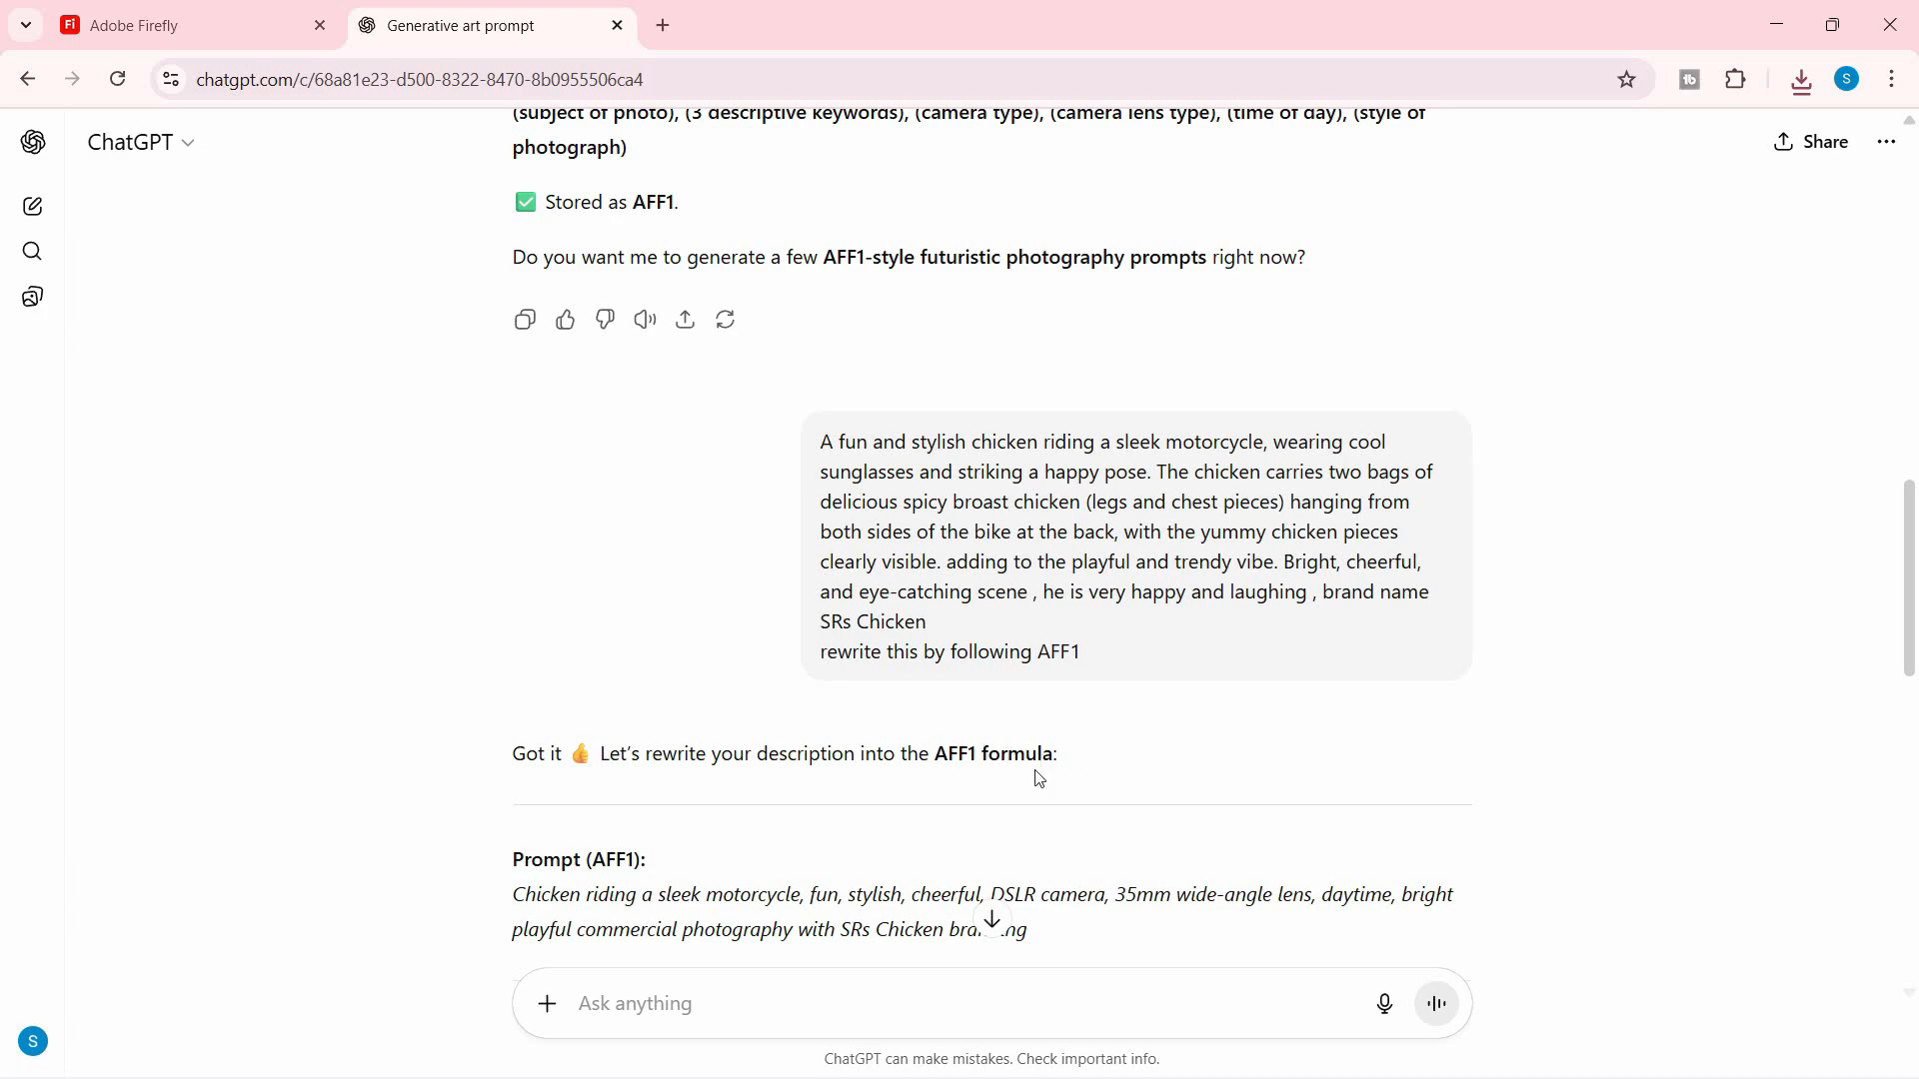
pyautogui.scroll(-15, 1038, 779)
pyautogui.click(917, 510)
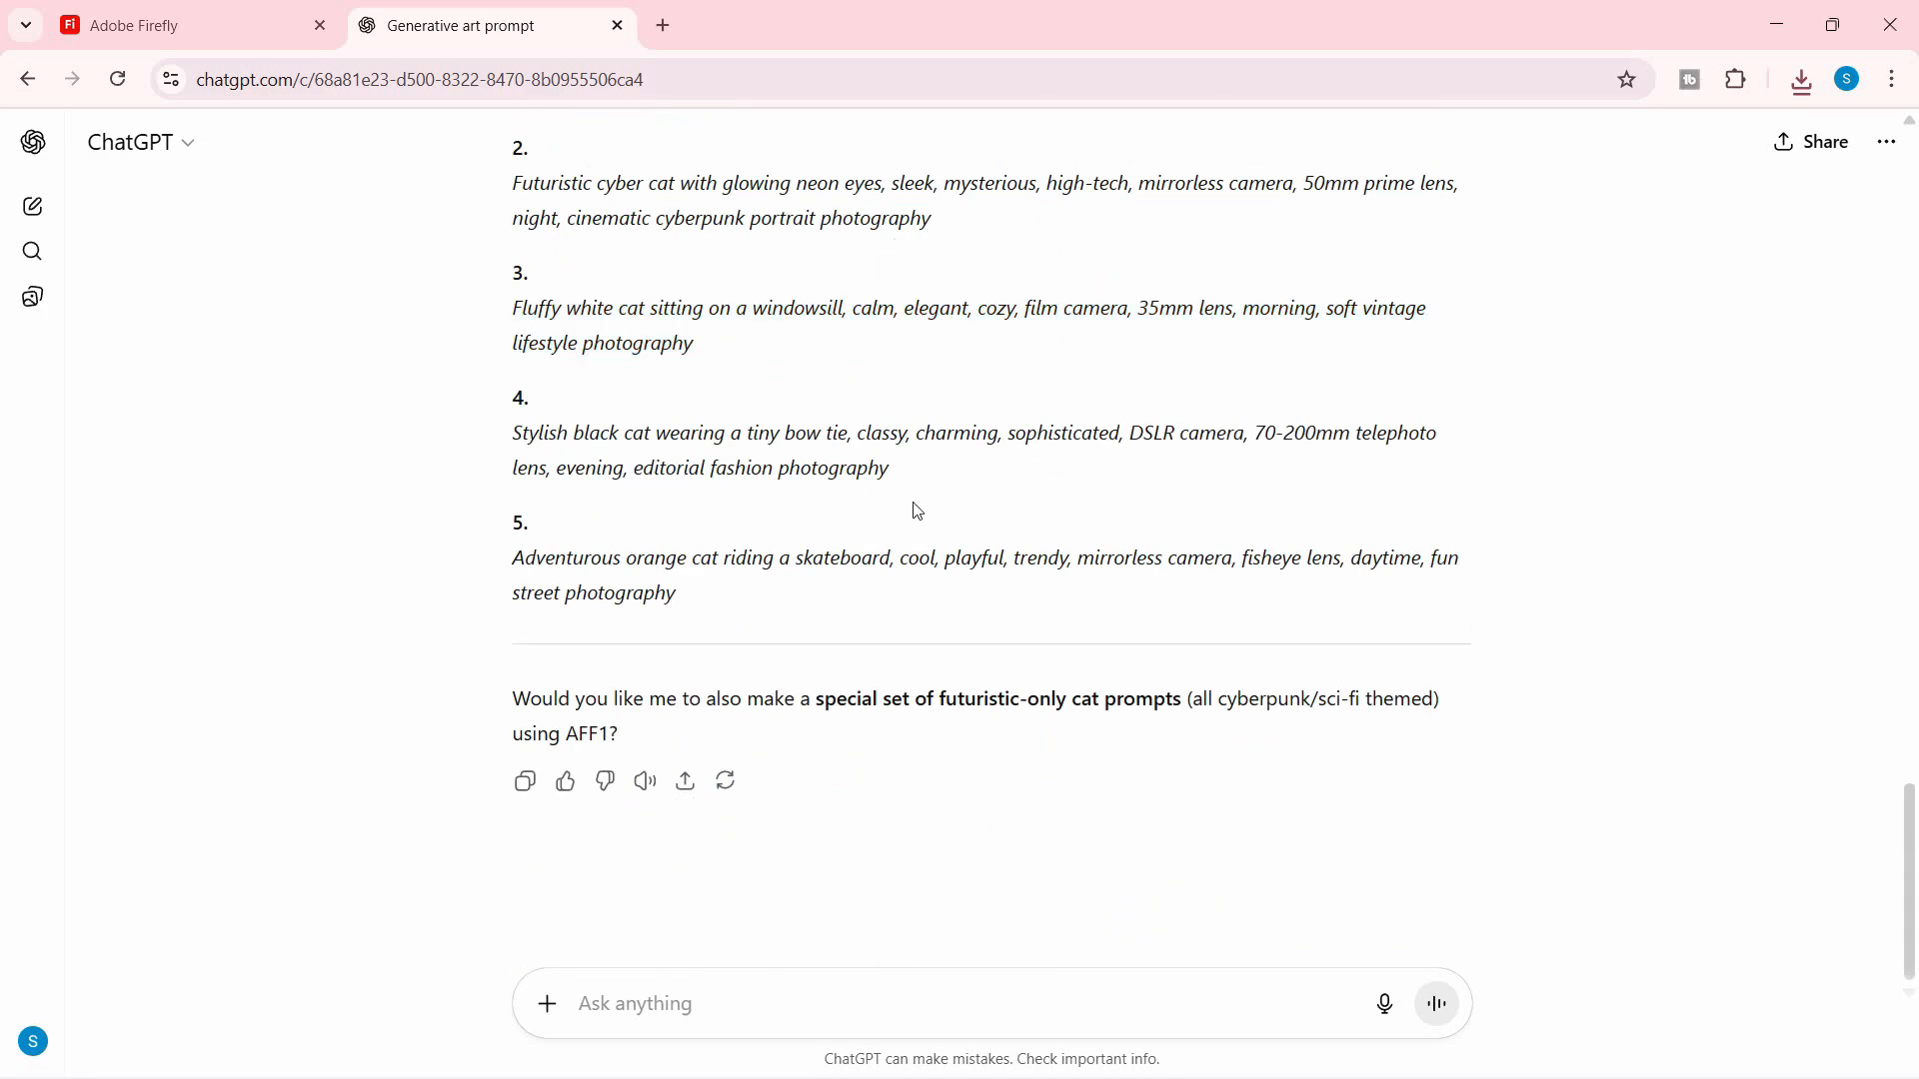
pyautogui.scroll(8, 1030, 719)
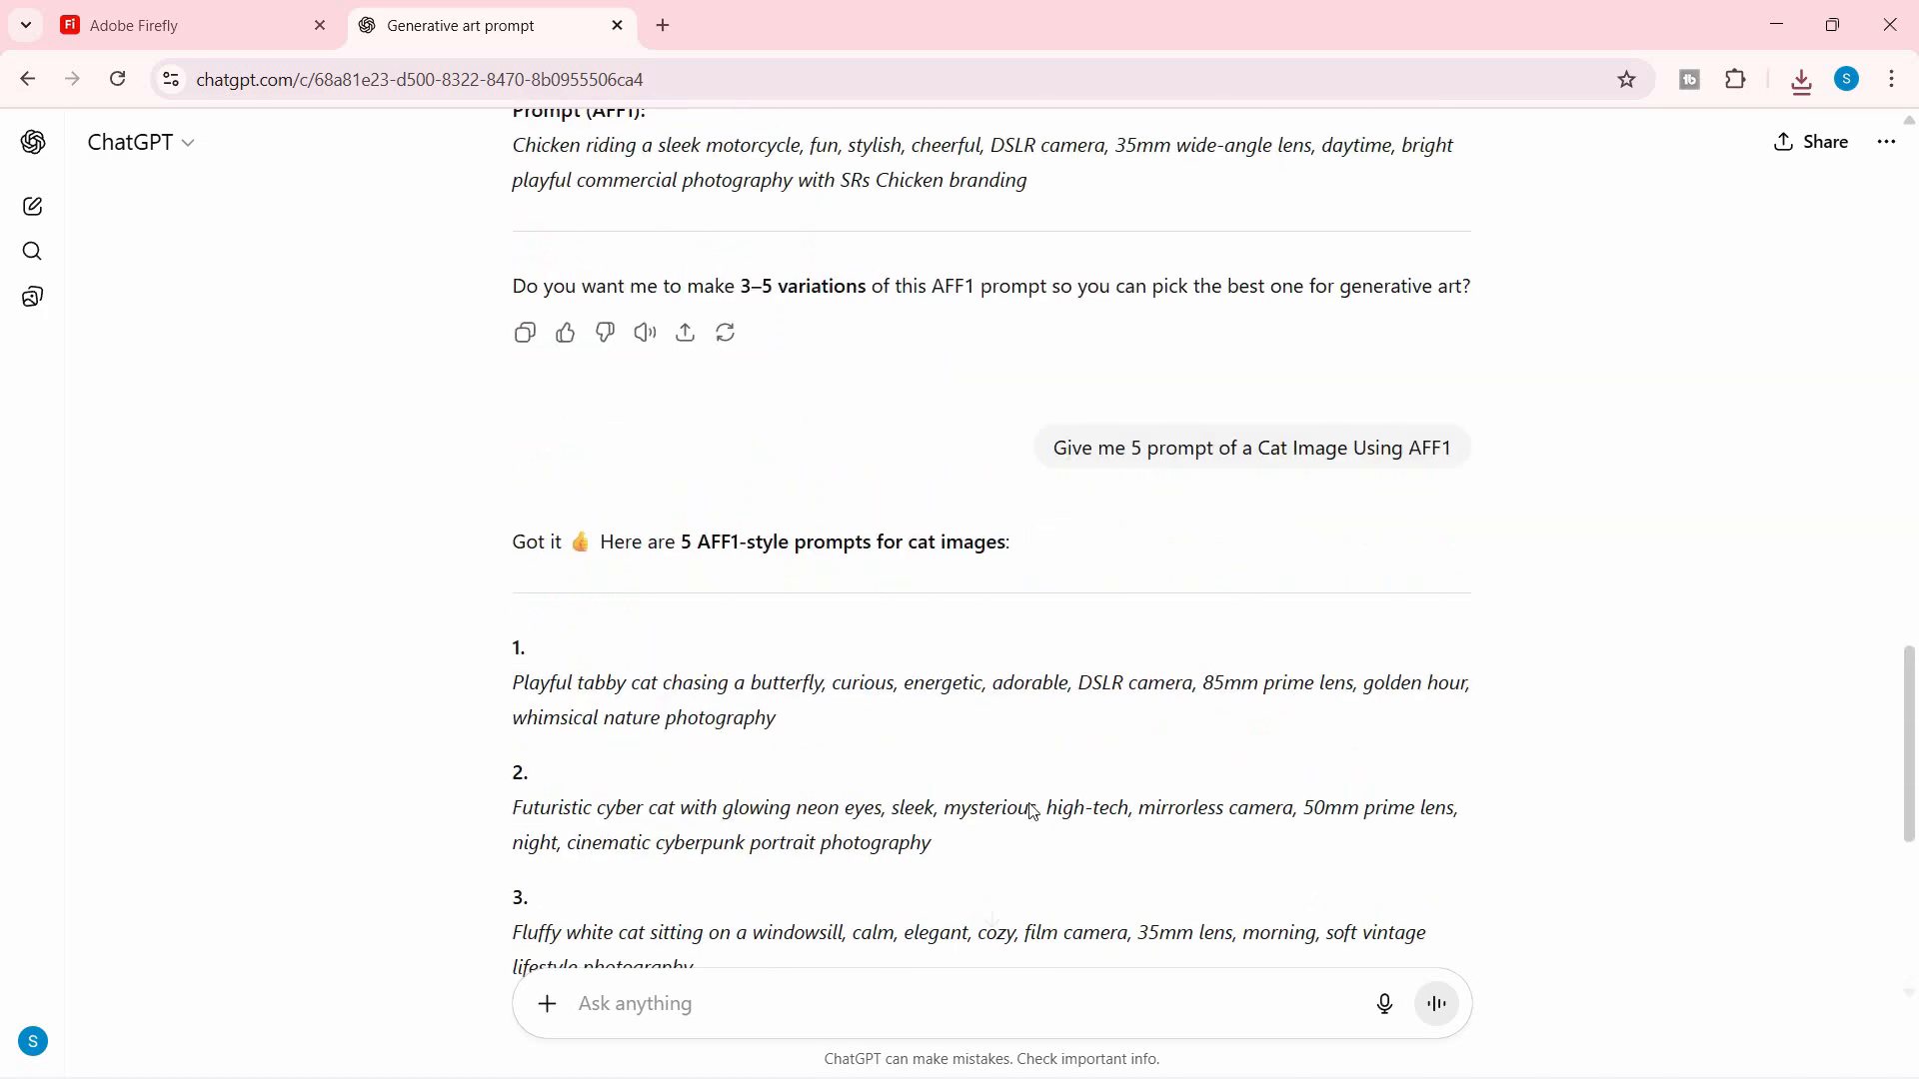
pyautogui.scroll(2, 1150, 430)
pyautogui.scroll(2, 1150, 435)
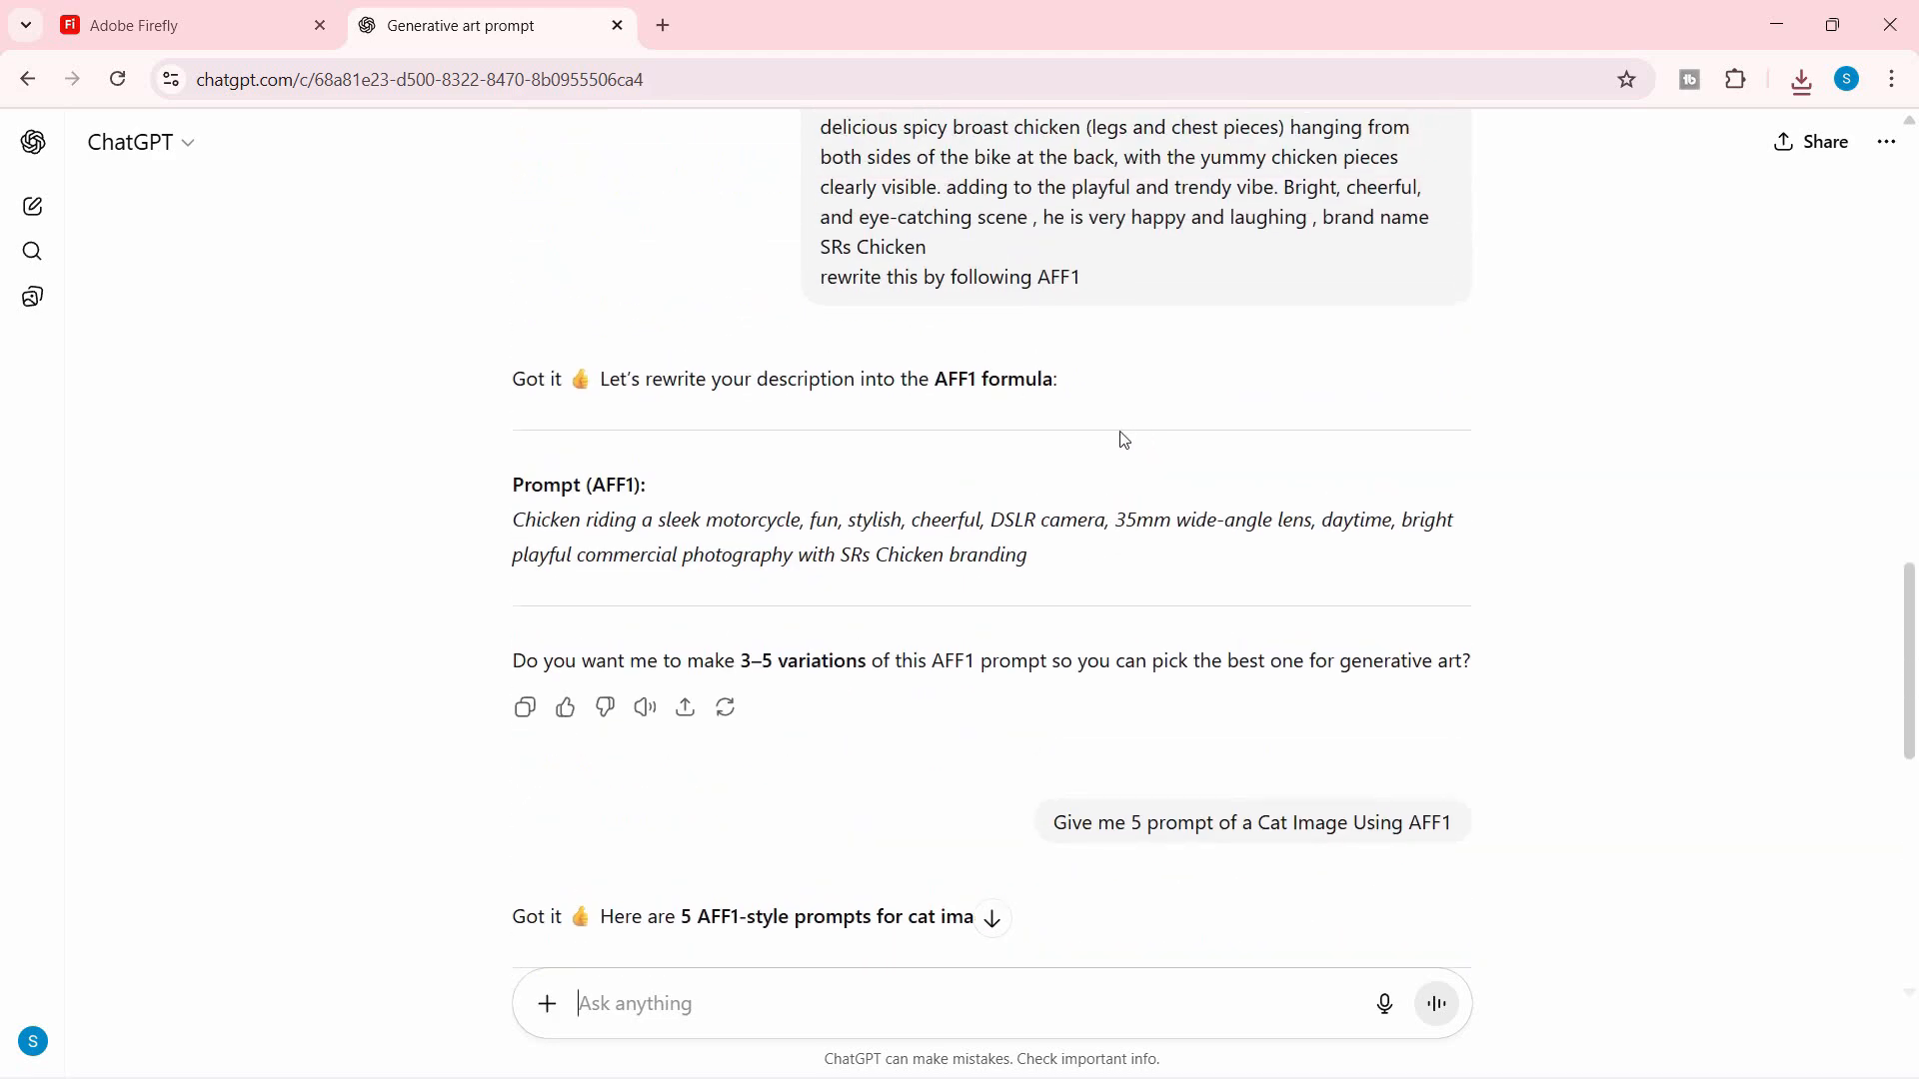
pyautogui.scroll(4, 1126, 447)
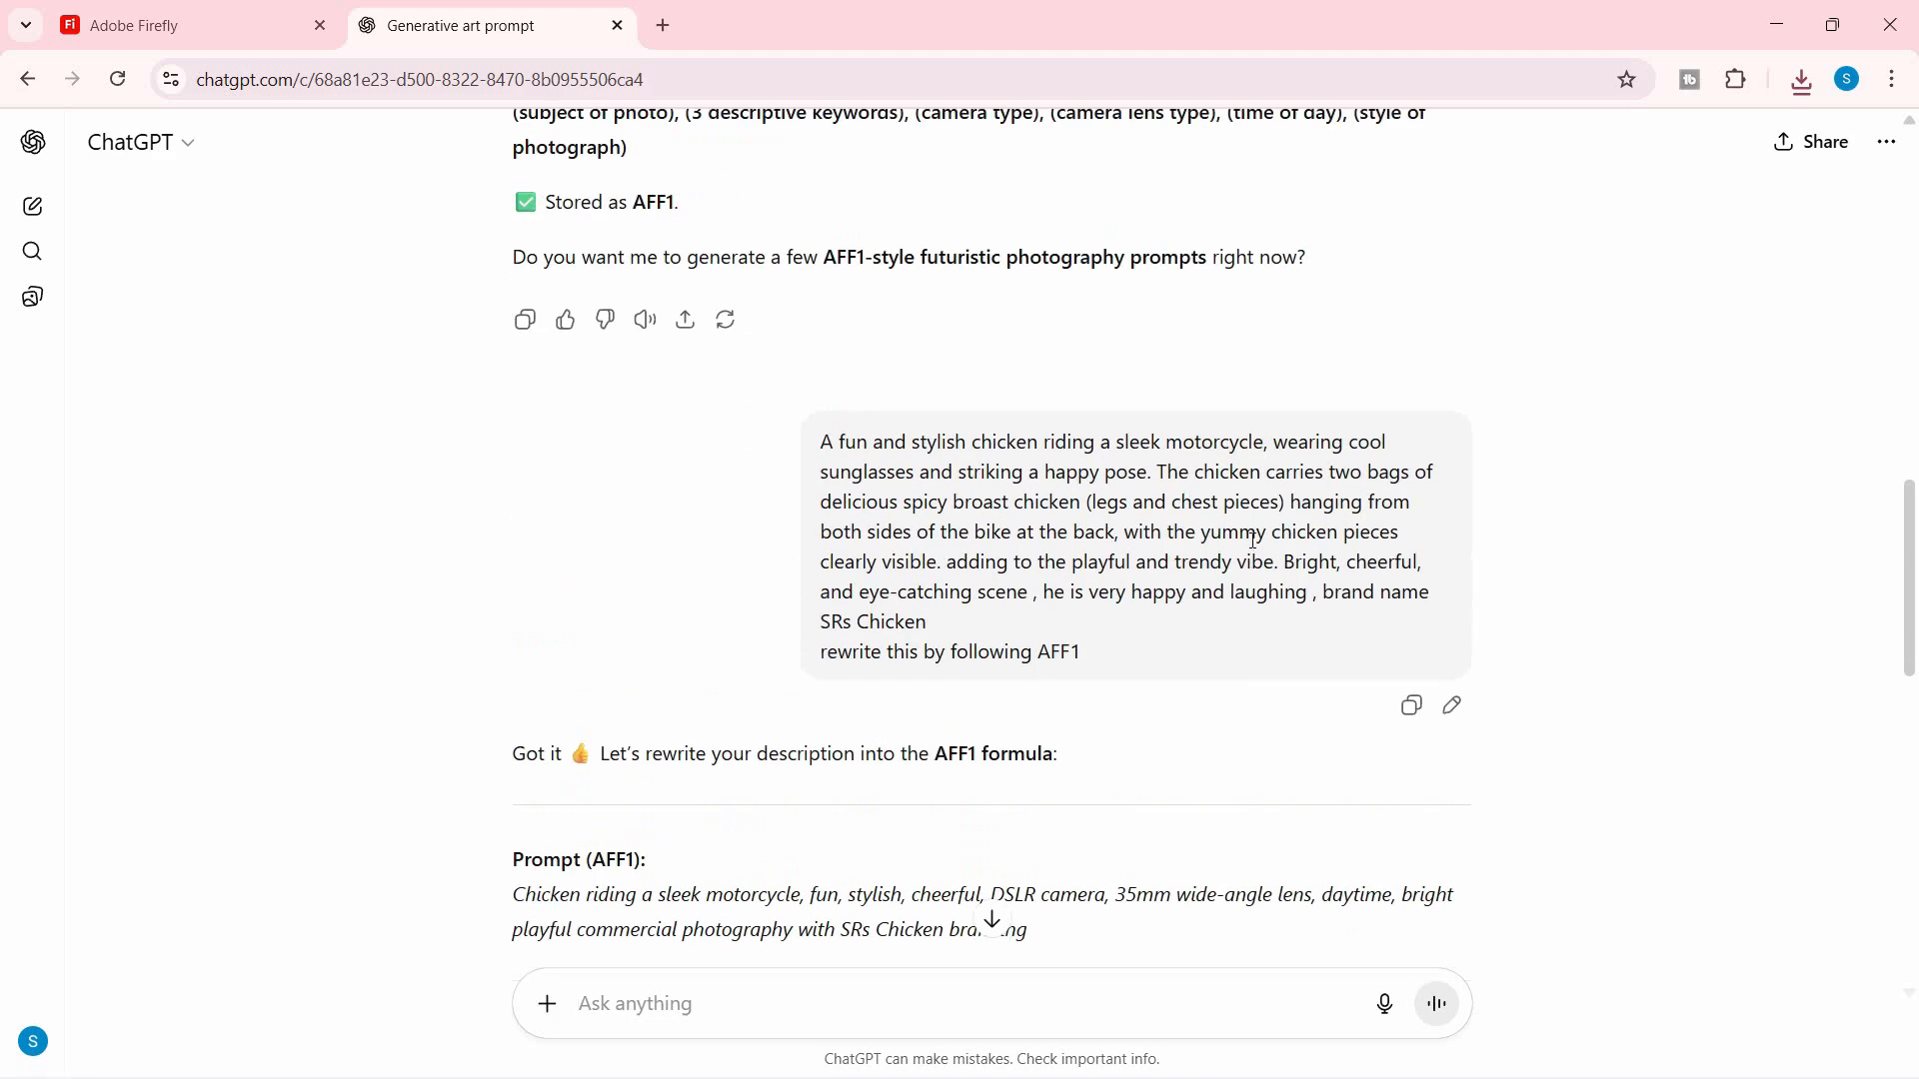
pyautogui.scroll(1, 1326, 521)
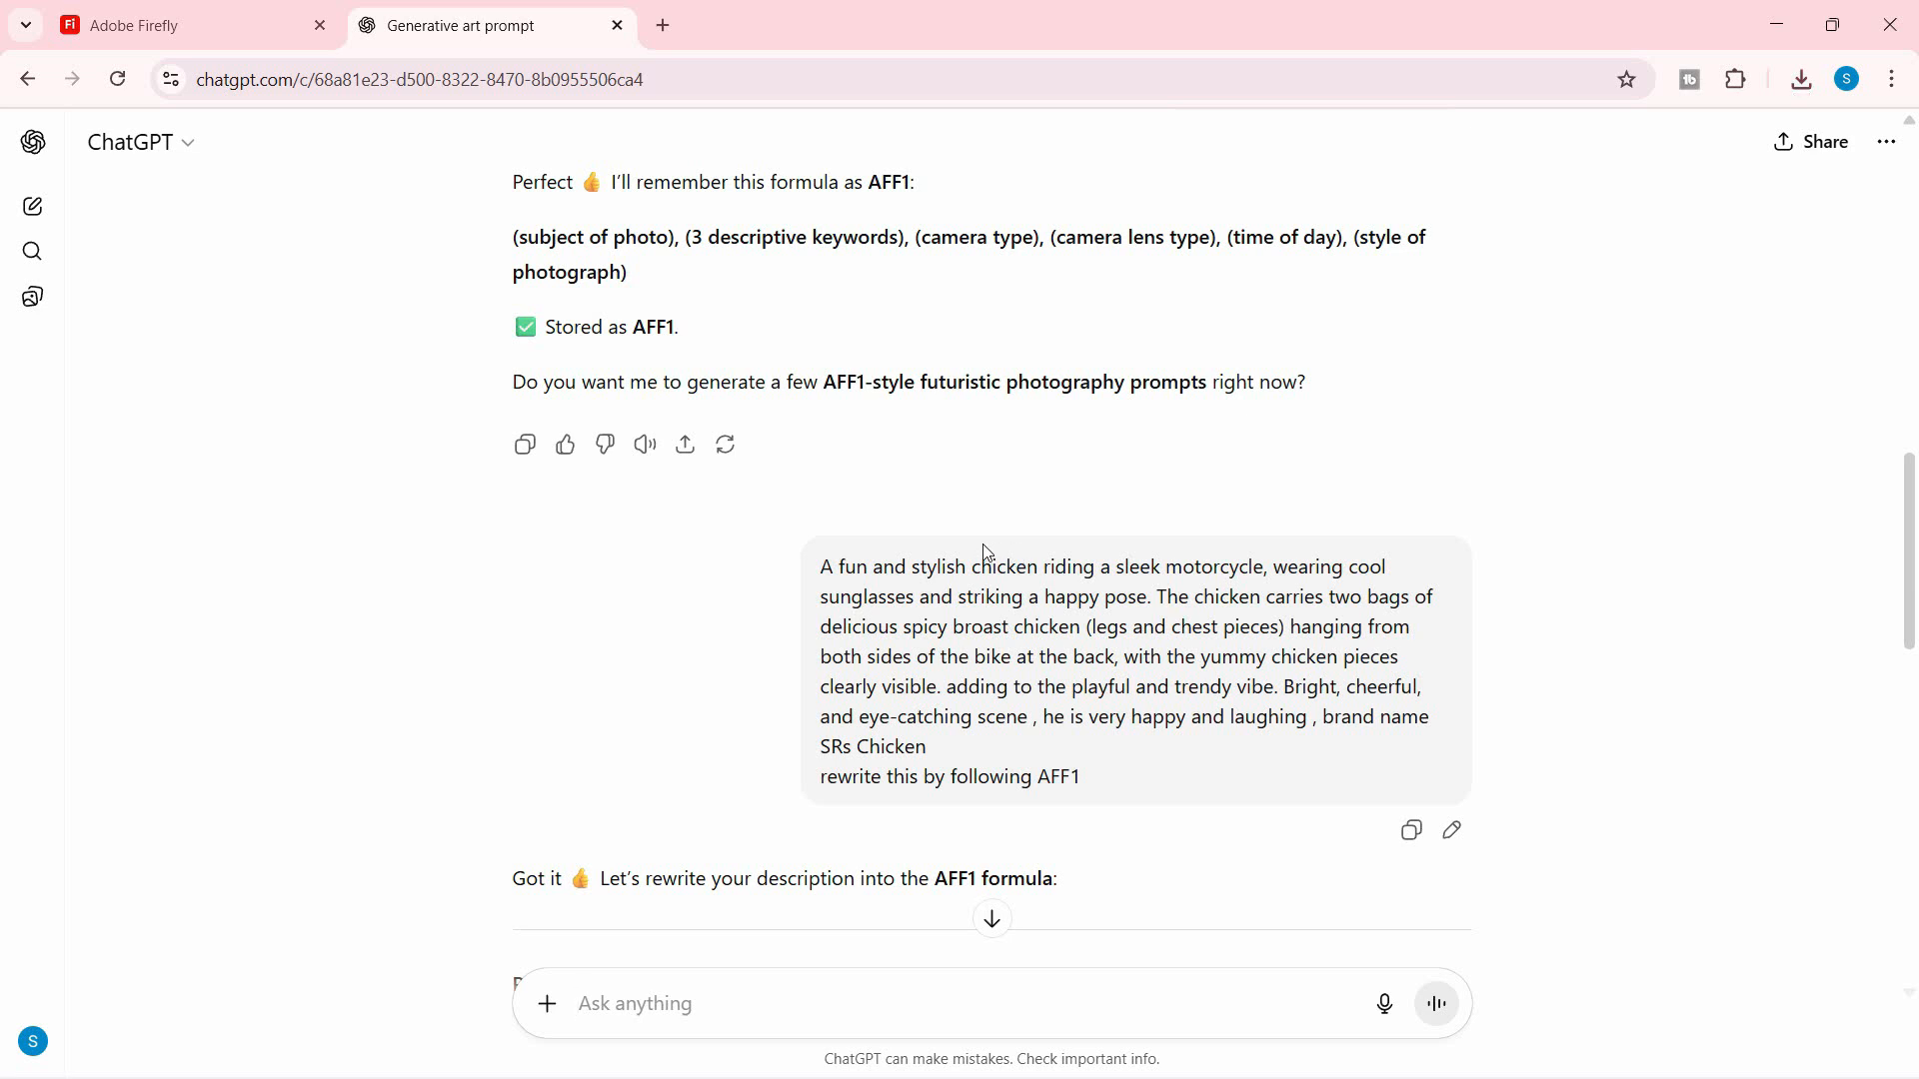
pyautogui.click(130, 18)
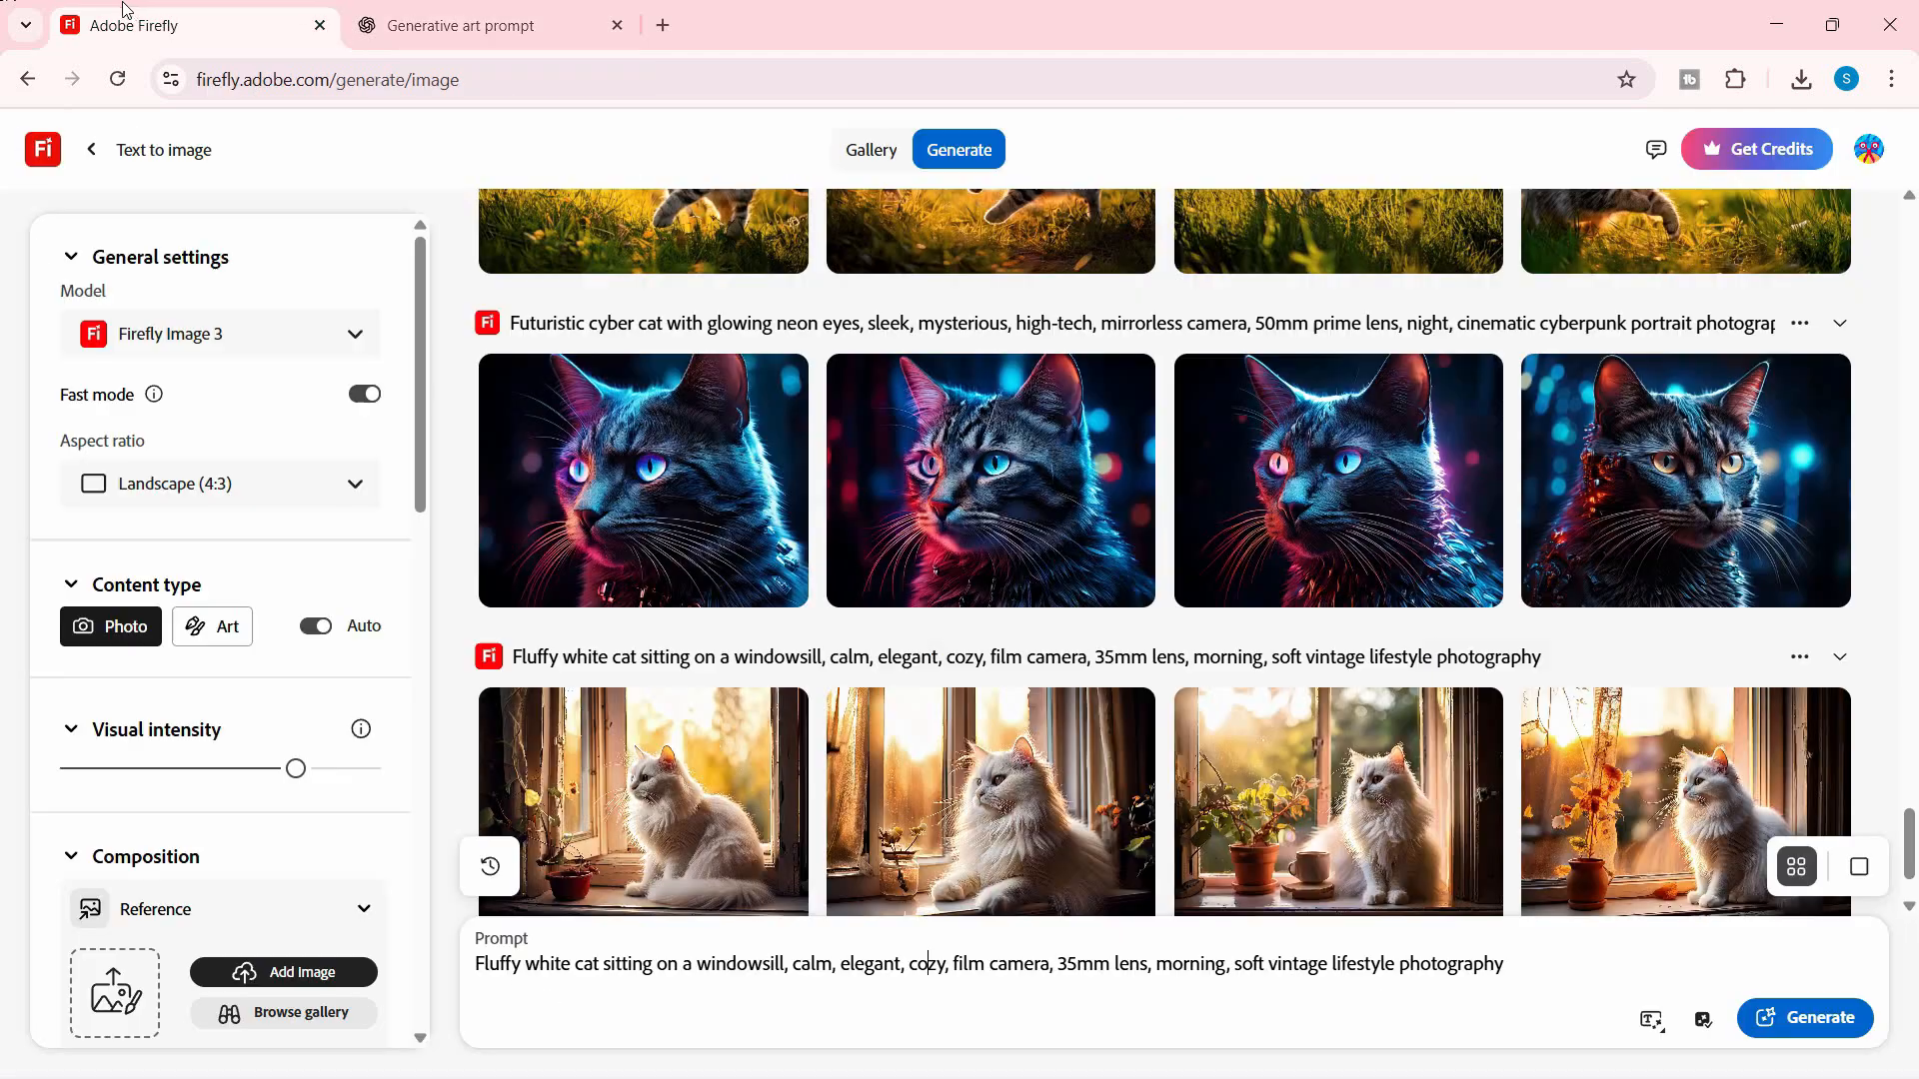